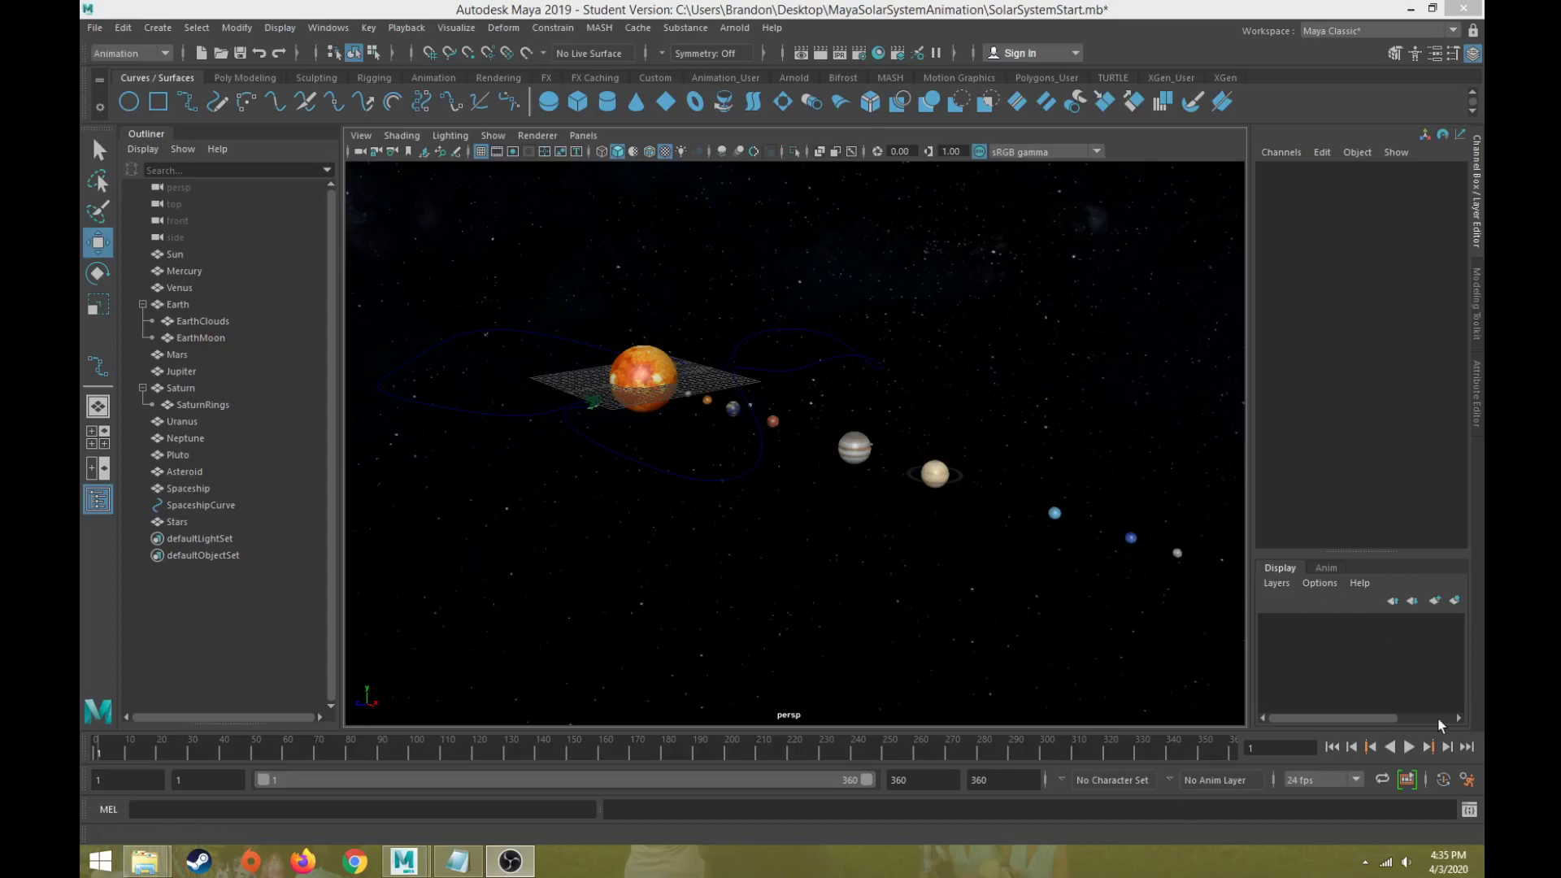
Step: Play the solar system animation so the planets orbit the Sun across 360 frames
click(1408, 746)
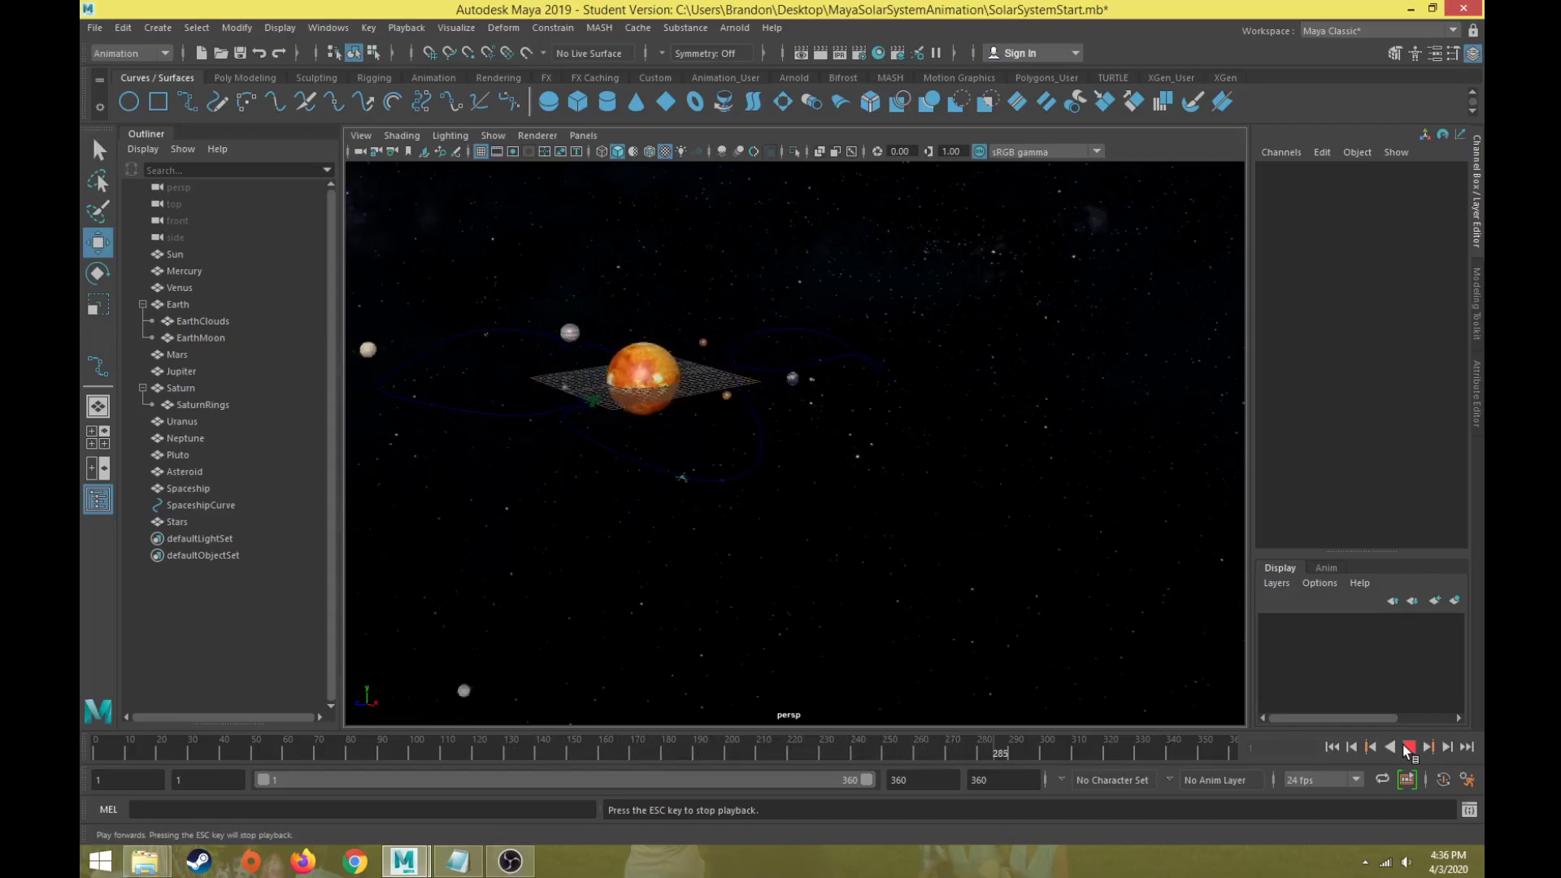
Step: Tumble the camera to a high, top-down view of the orbiting planets during playback
alt+drag(617, 455, 789, 508)
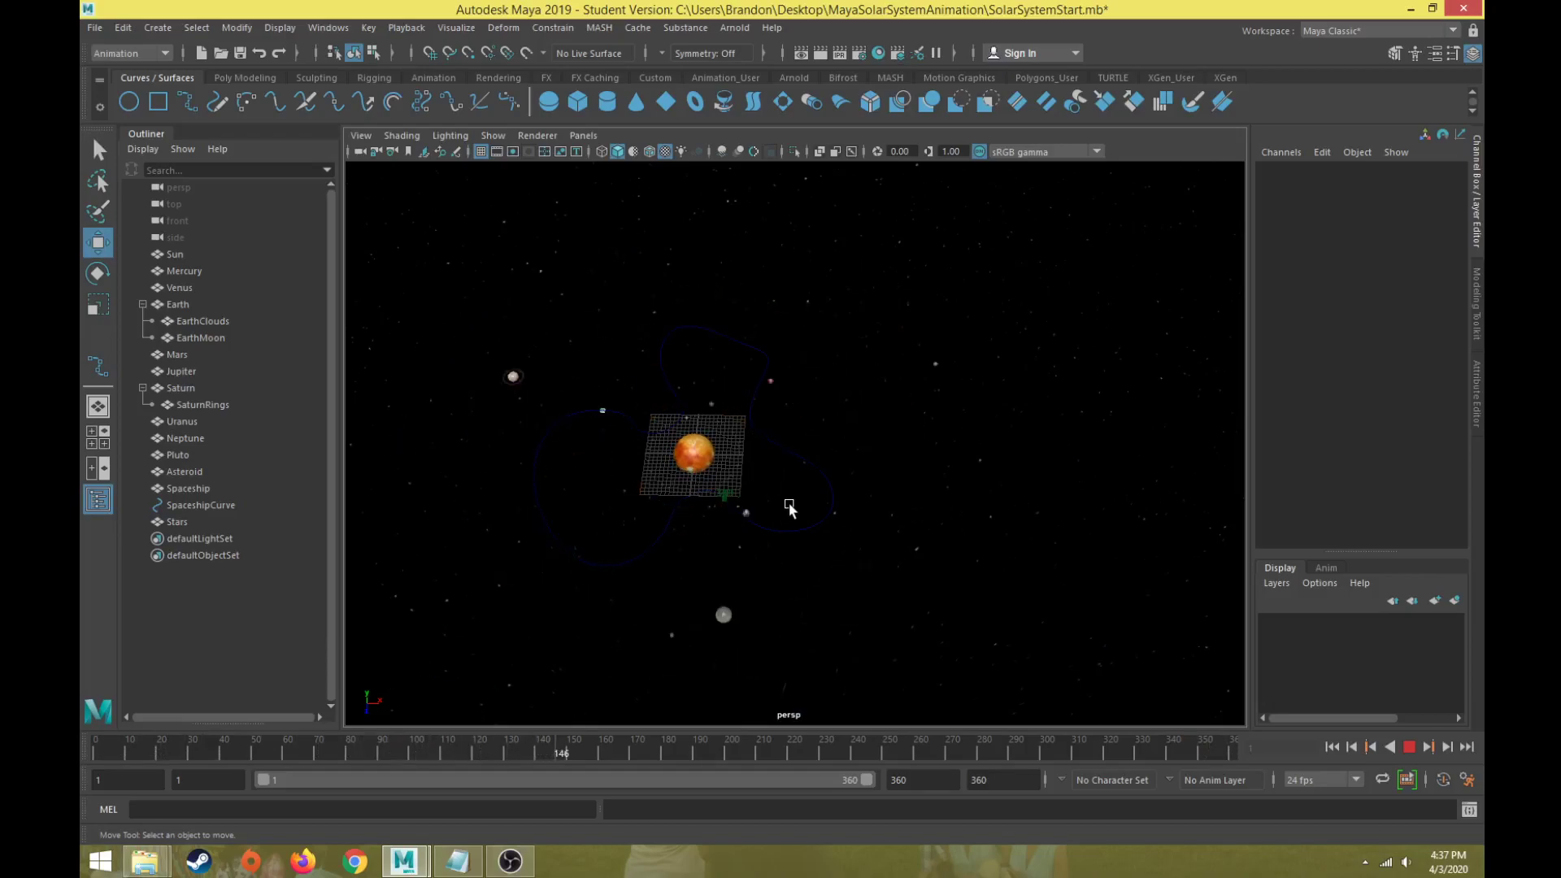
Step: Stop playback, then select and frame Mercury from the Outliner and tumble around it
key(Escape)
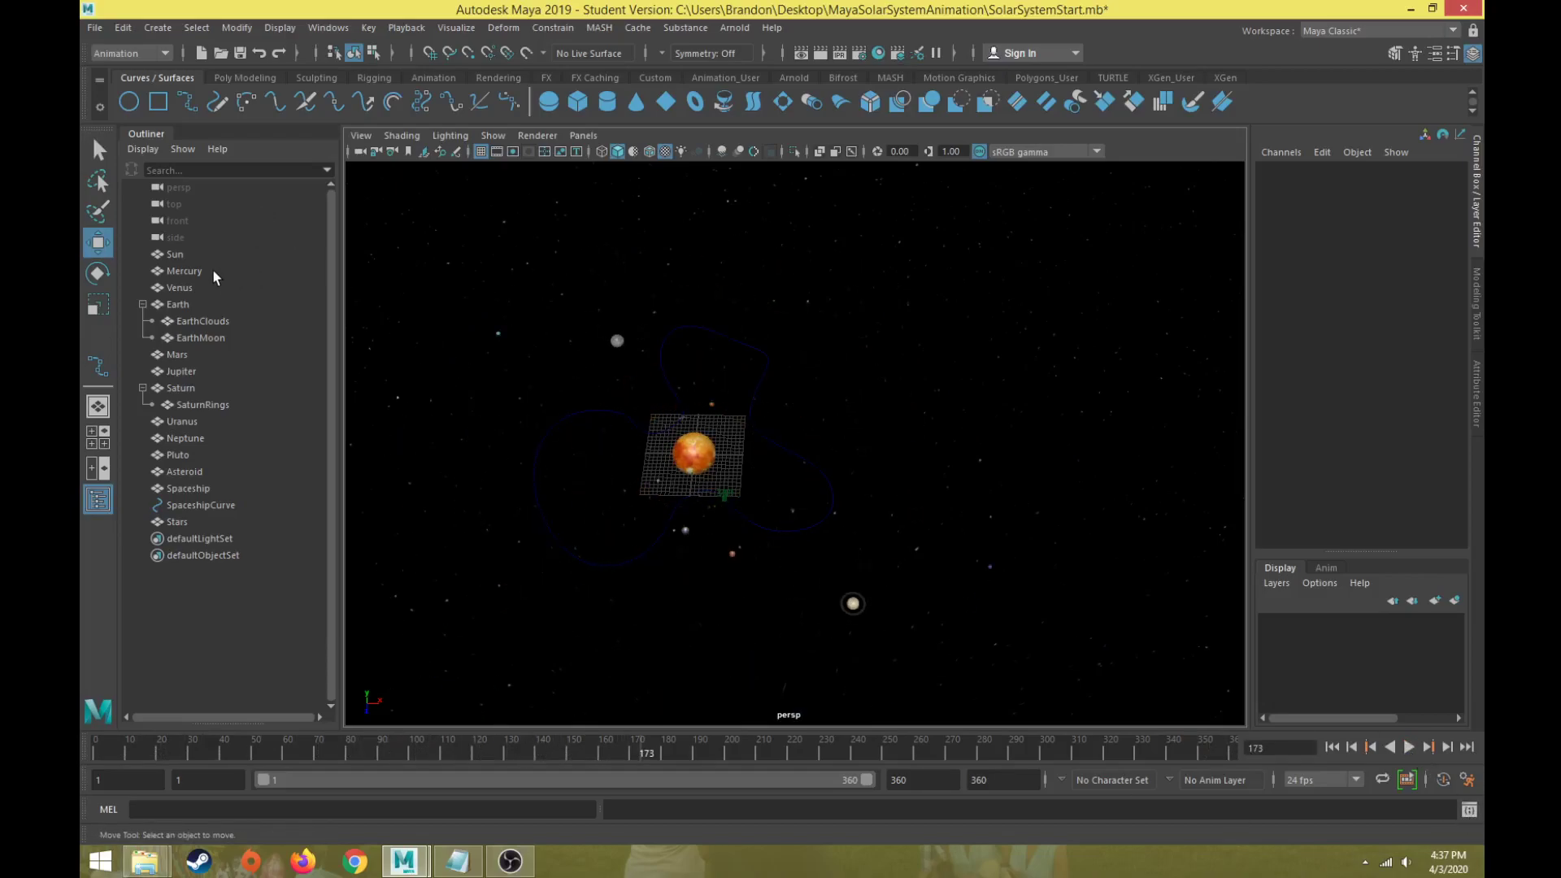
click(203, 272)
key(f)
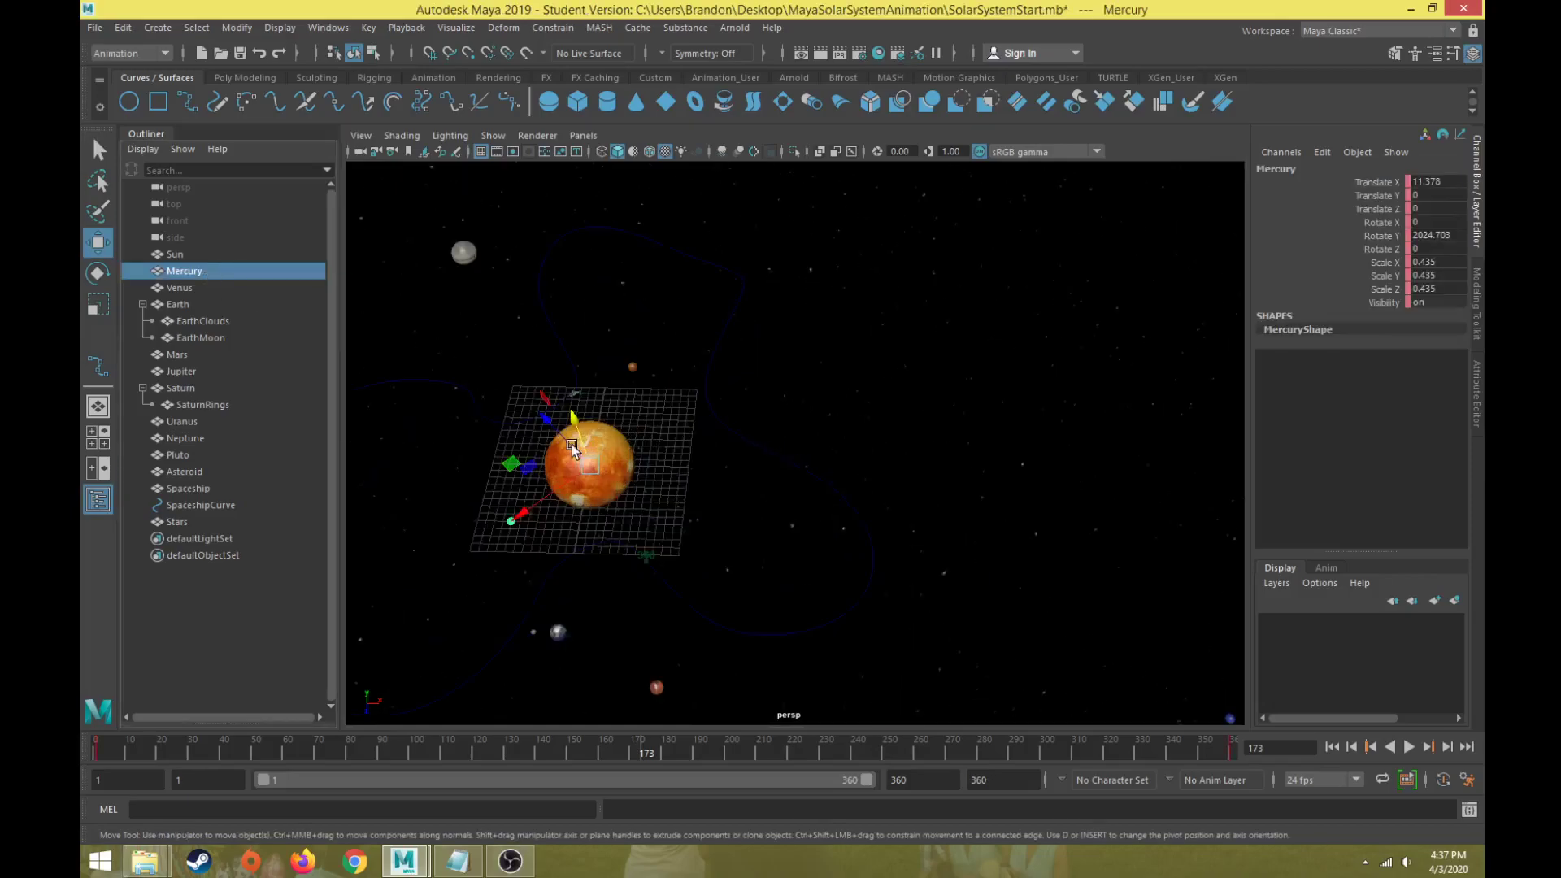
alt+drag(946, 455, 951, 561)
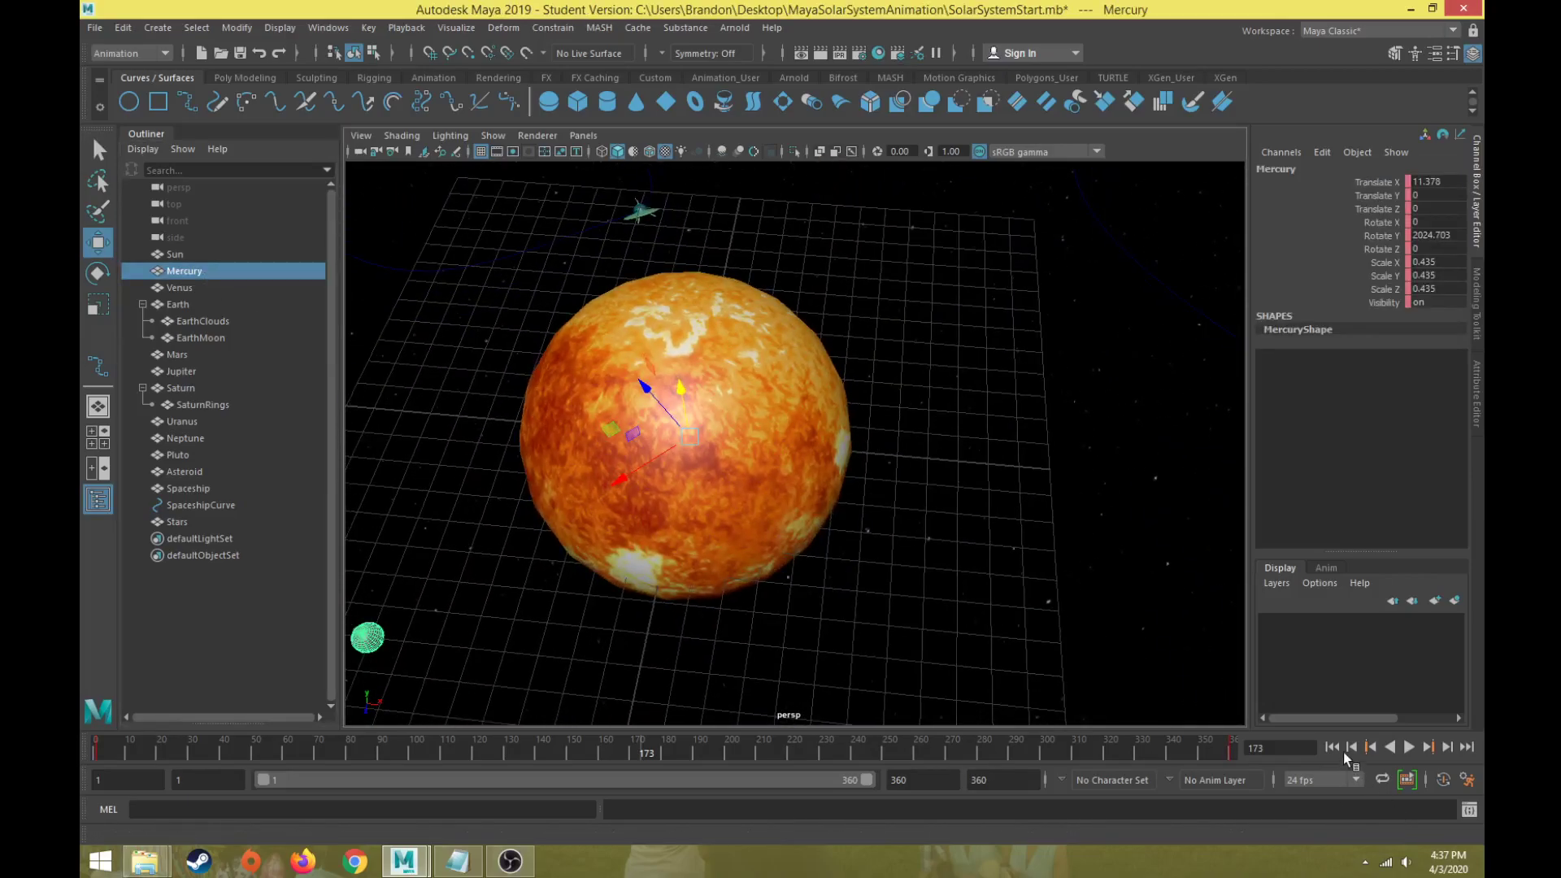
Step: Replay from the first frame, dolly out from Mercury, and stop at frame 213
click(1331, 746)
click(1408, 746)
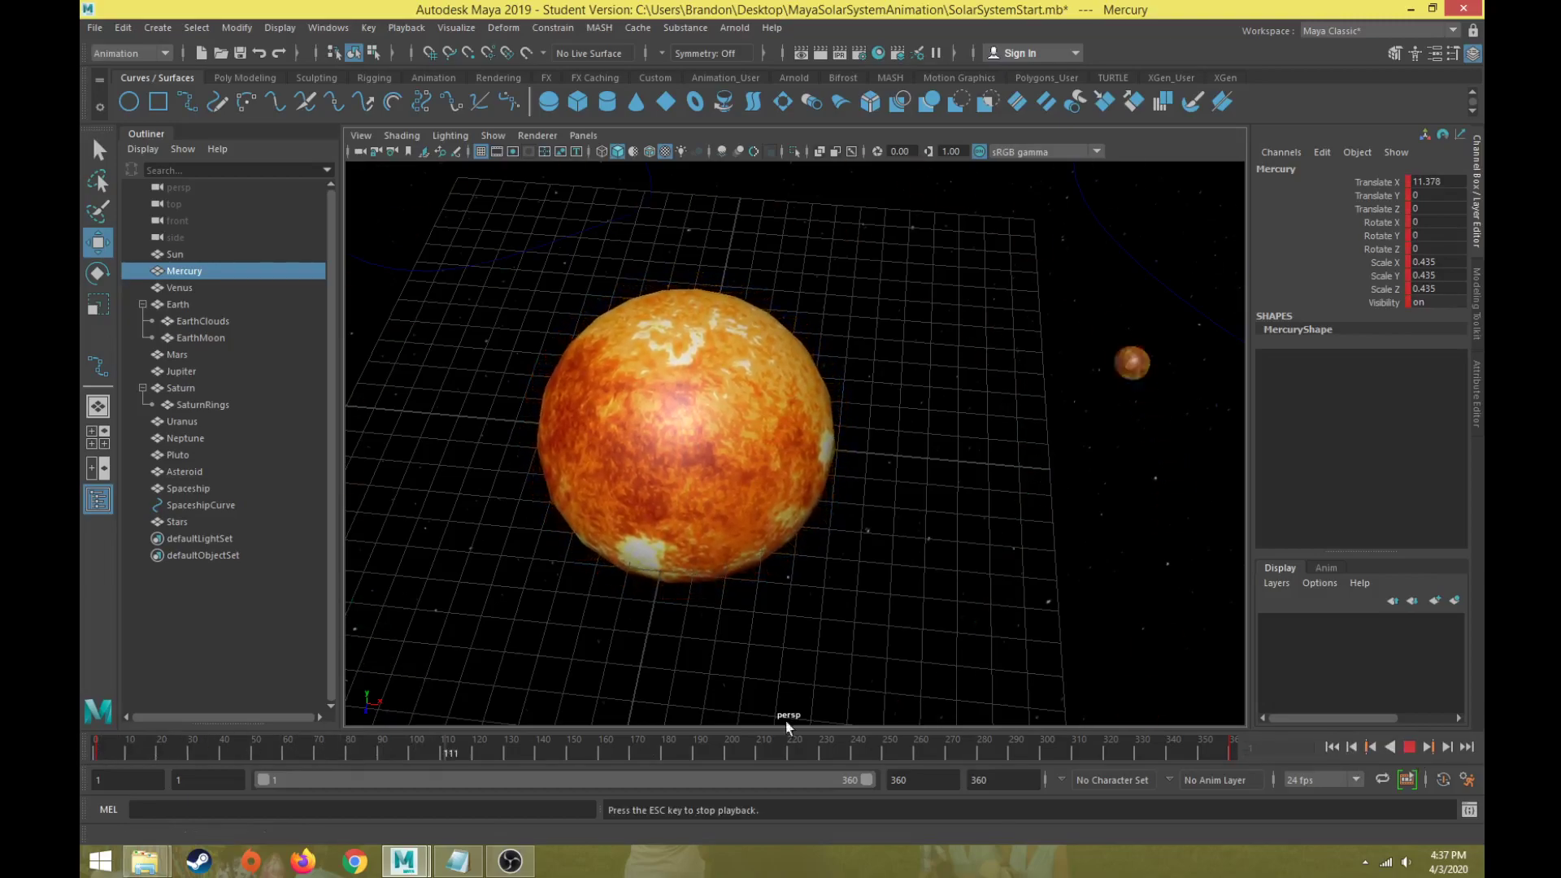
alt+right_drag(786, 720, 785, 587)
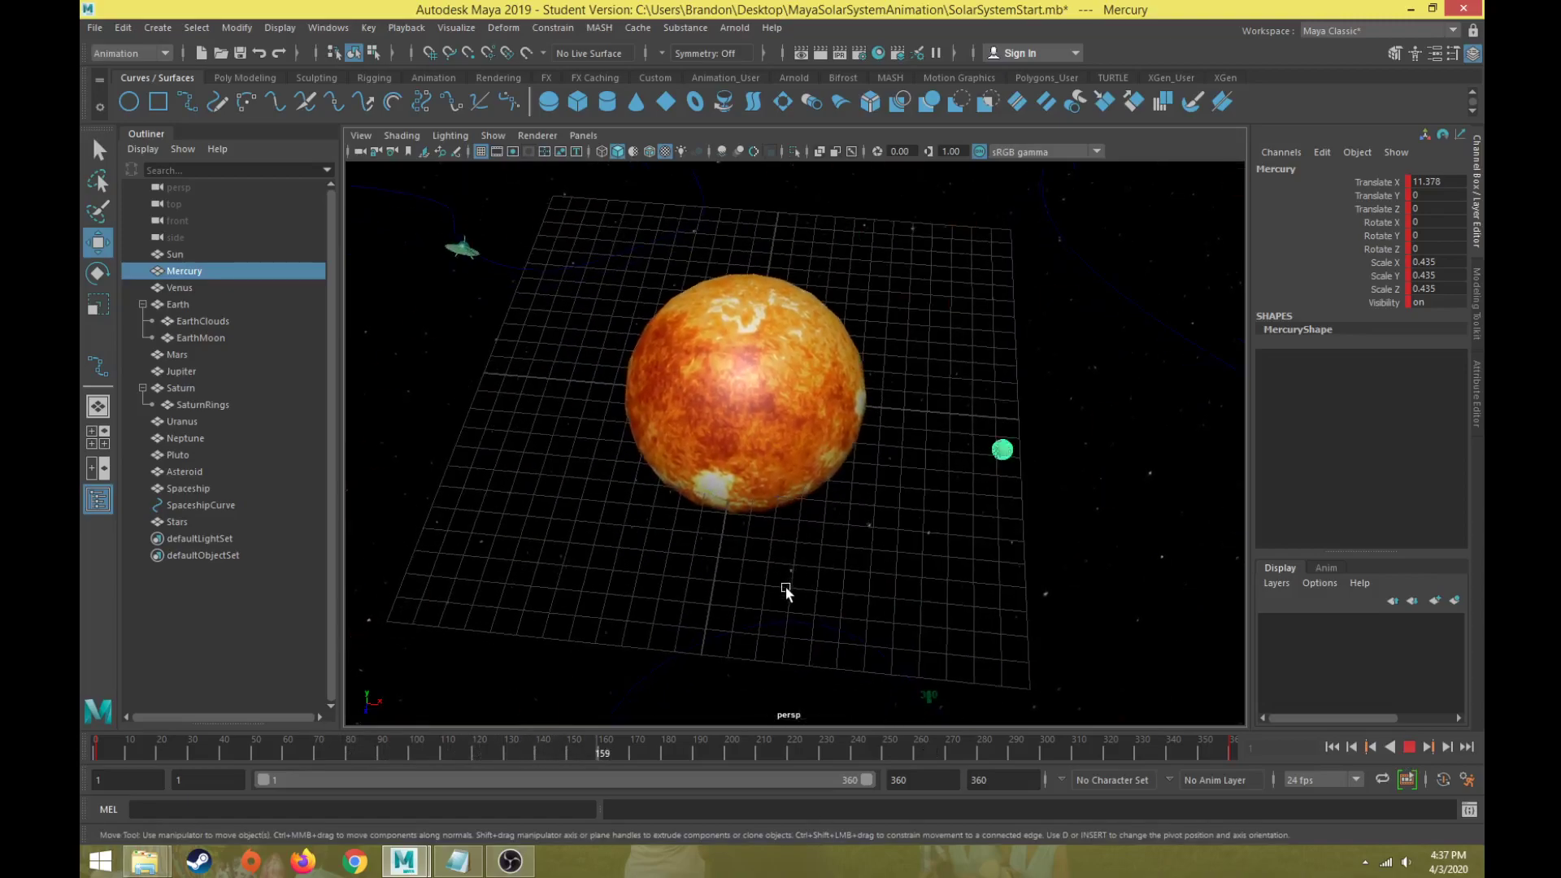
click(1407, 745)
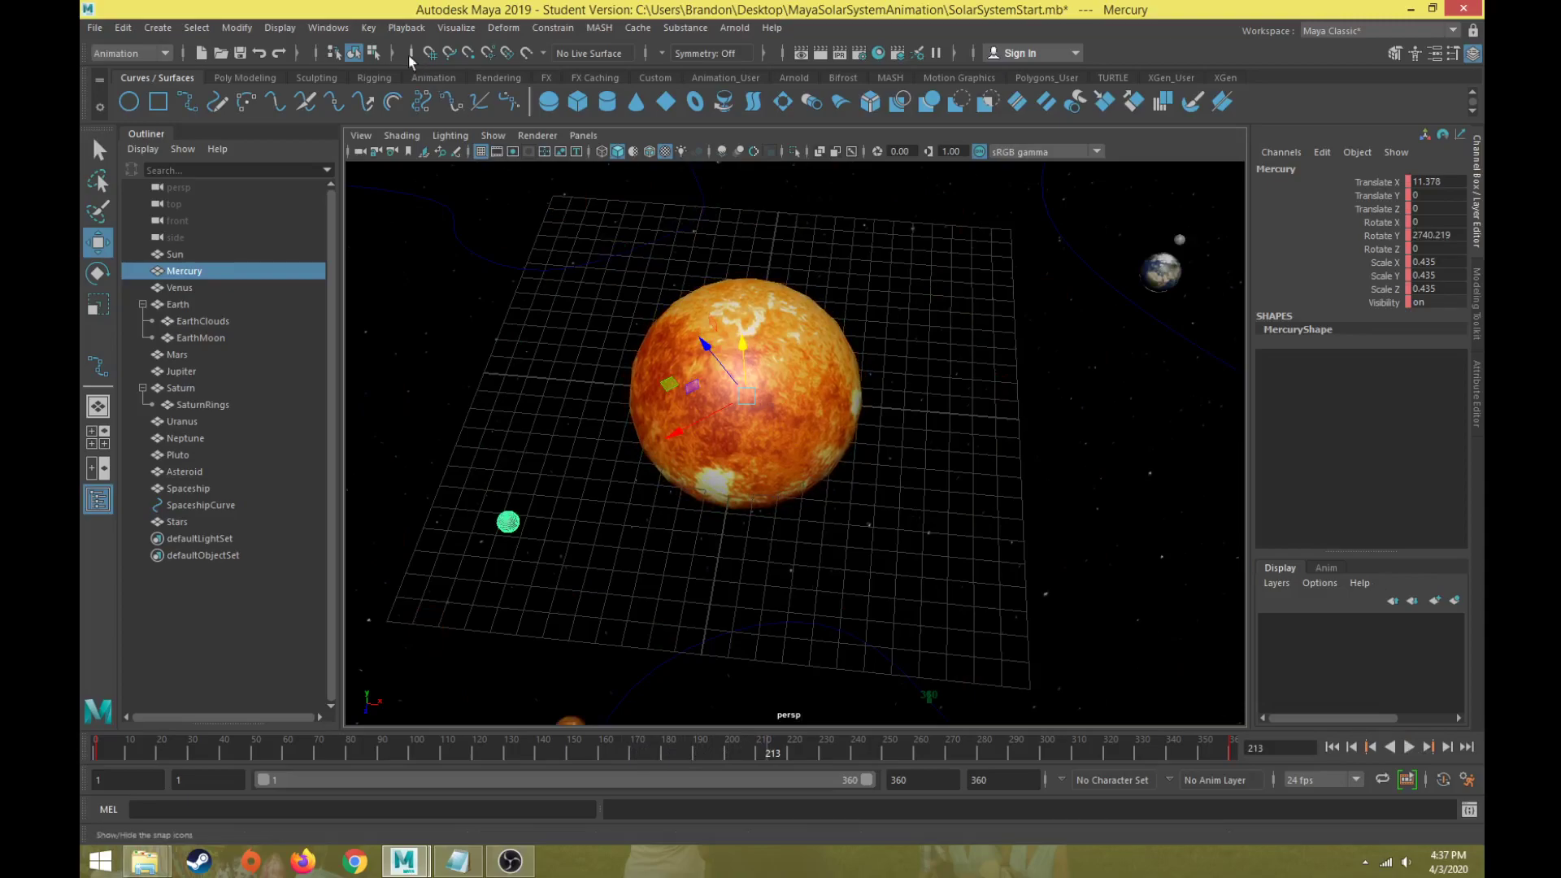
Step: Open the Graph Editor for Mercury and resize and reposition its window
click(323, 31)
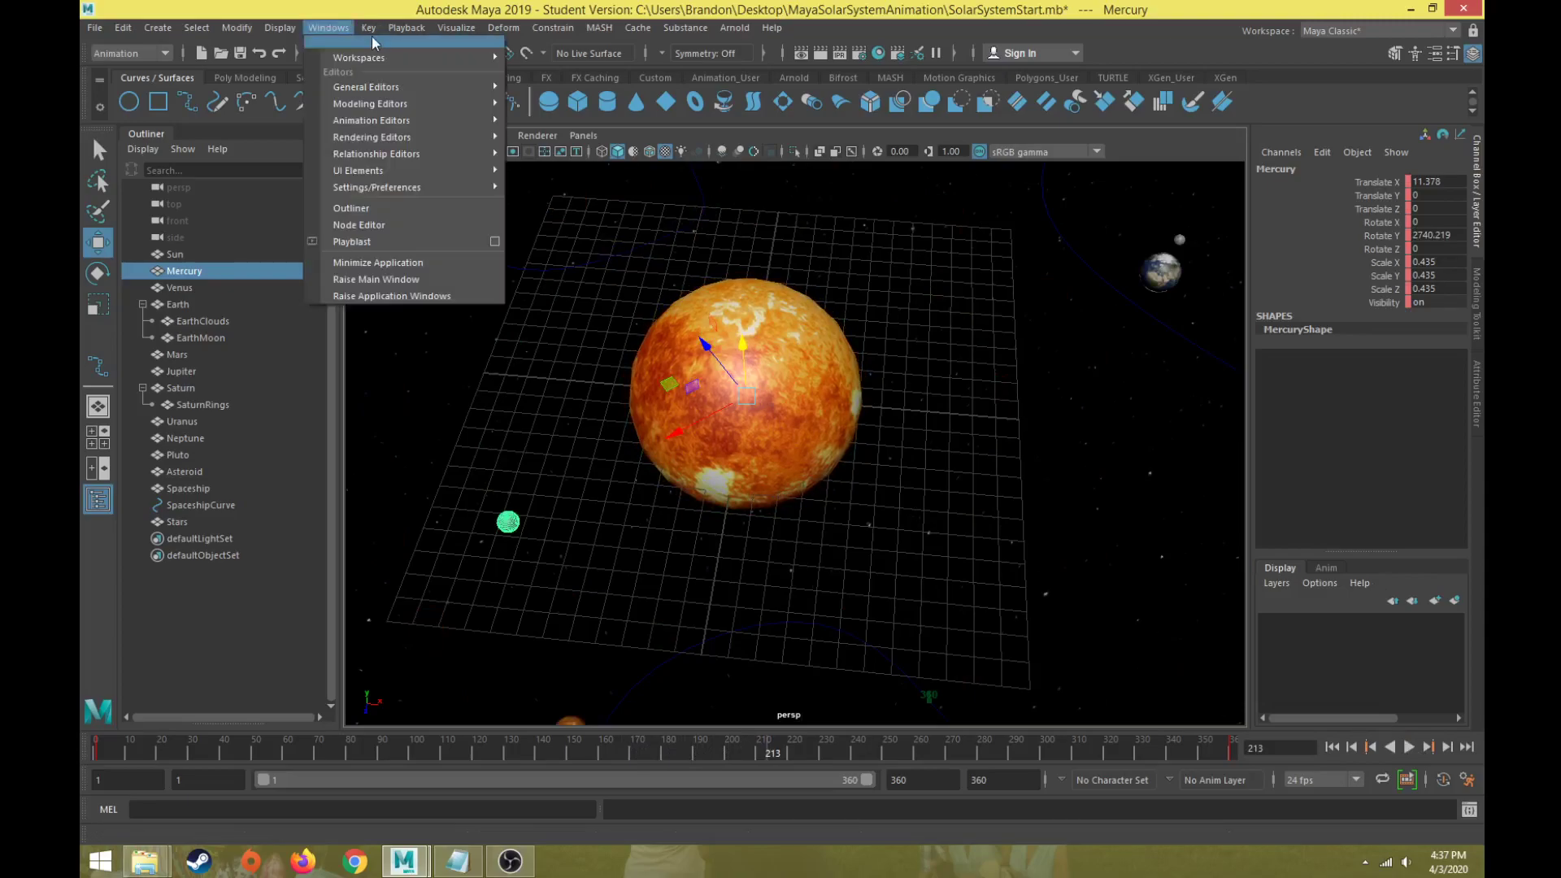
mouse_move(366, 125)
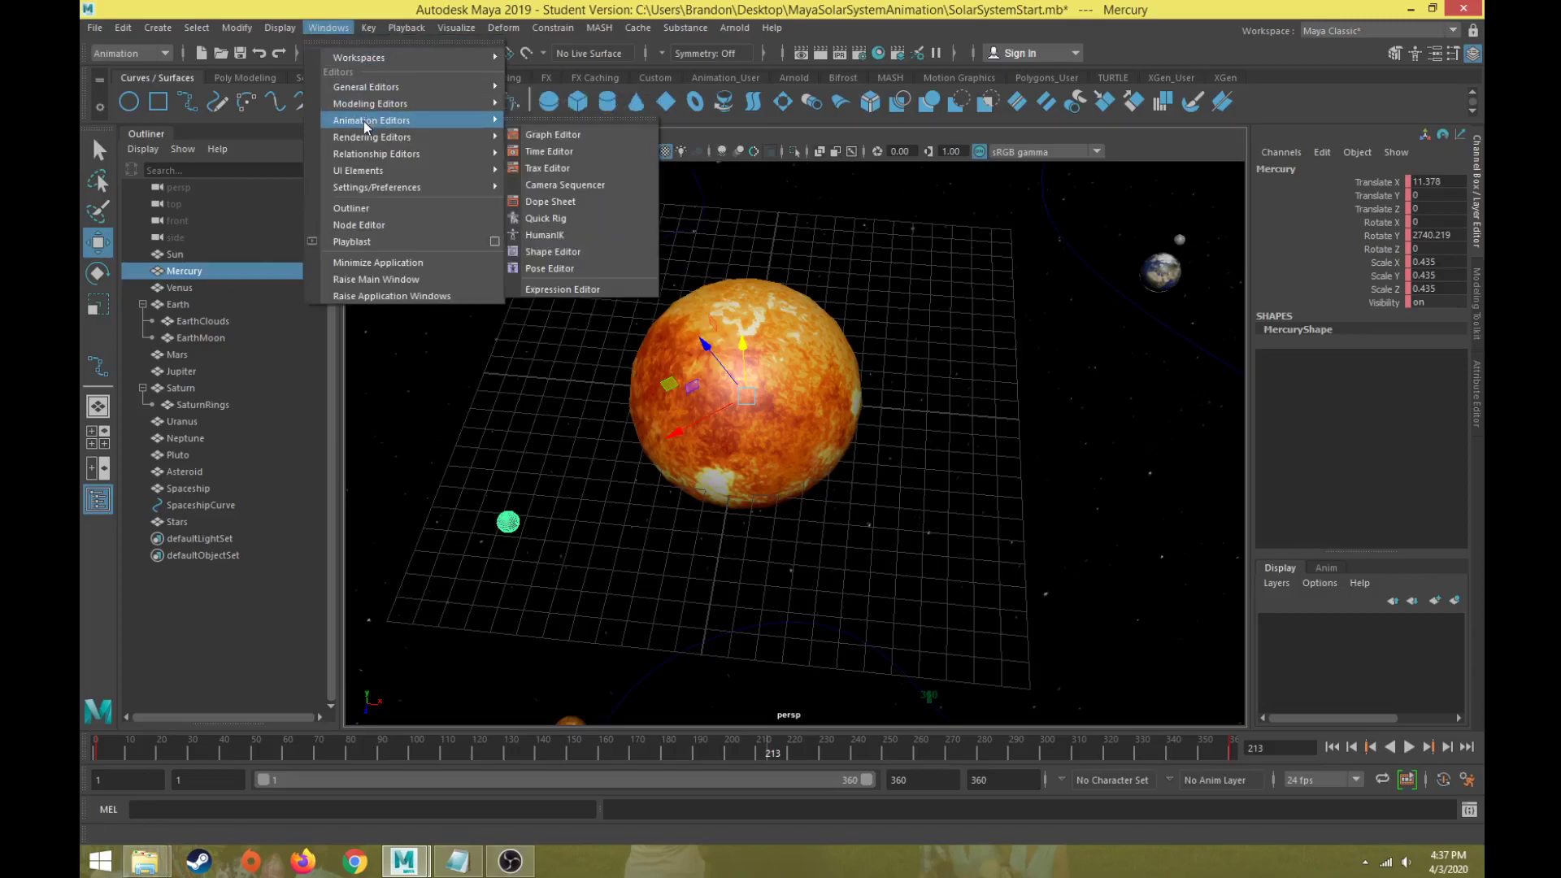
click(555, 134)
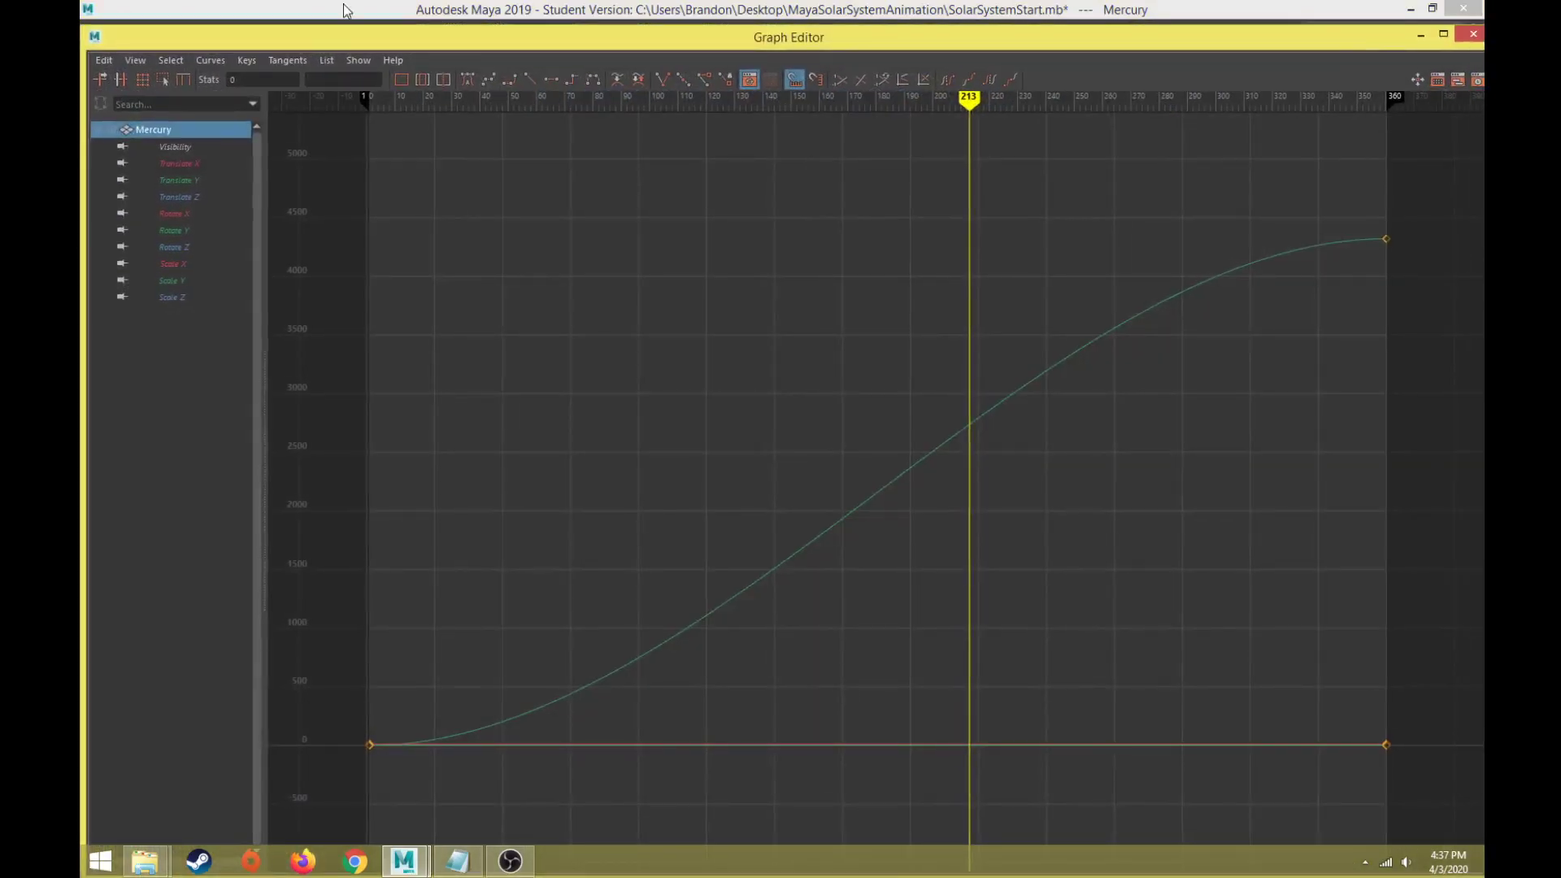
drag(81, 25, 300, 35)
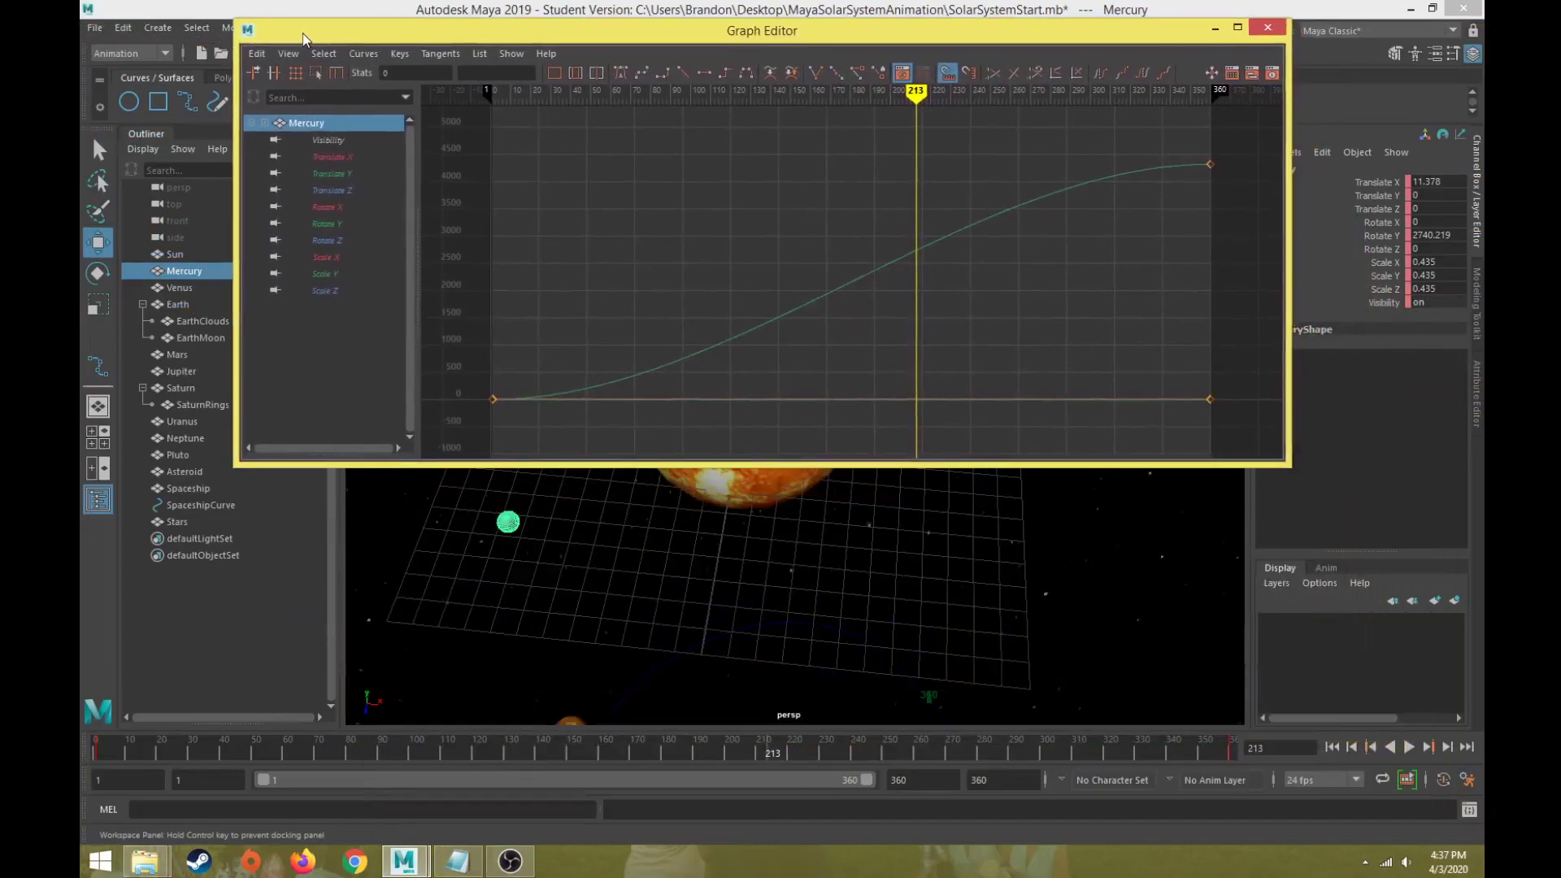
Step: Scrub the time marker back to frame 0 and through Mercury's motion, then resume playback
drag(915, 94, 489, 199)
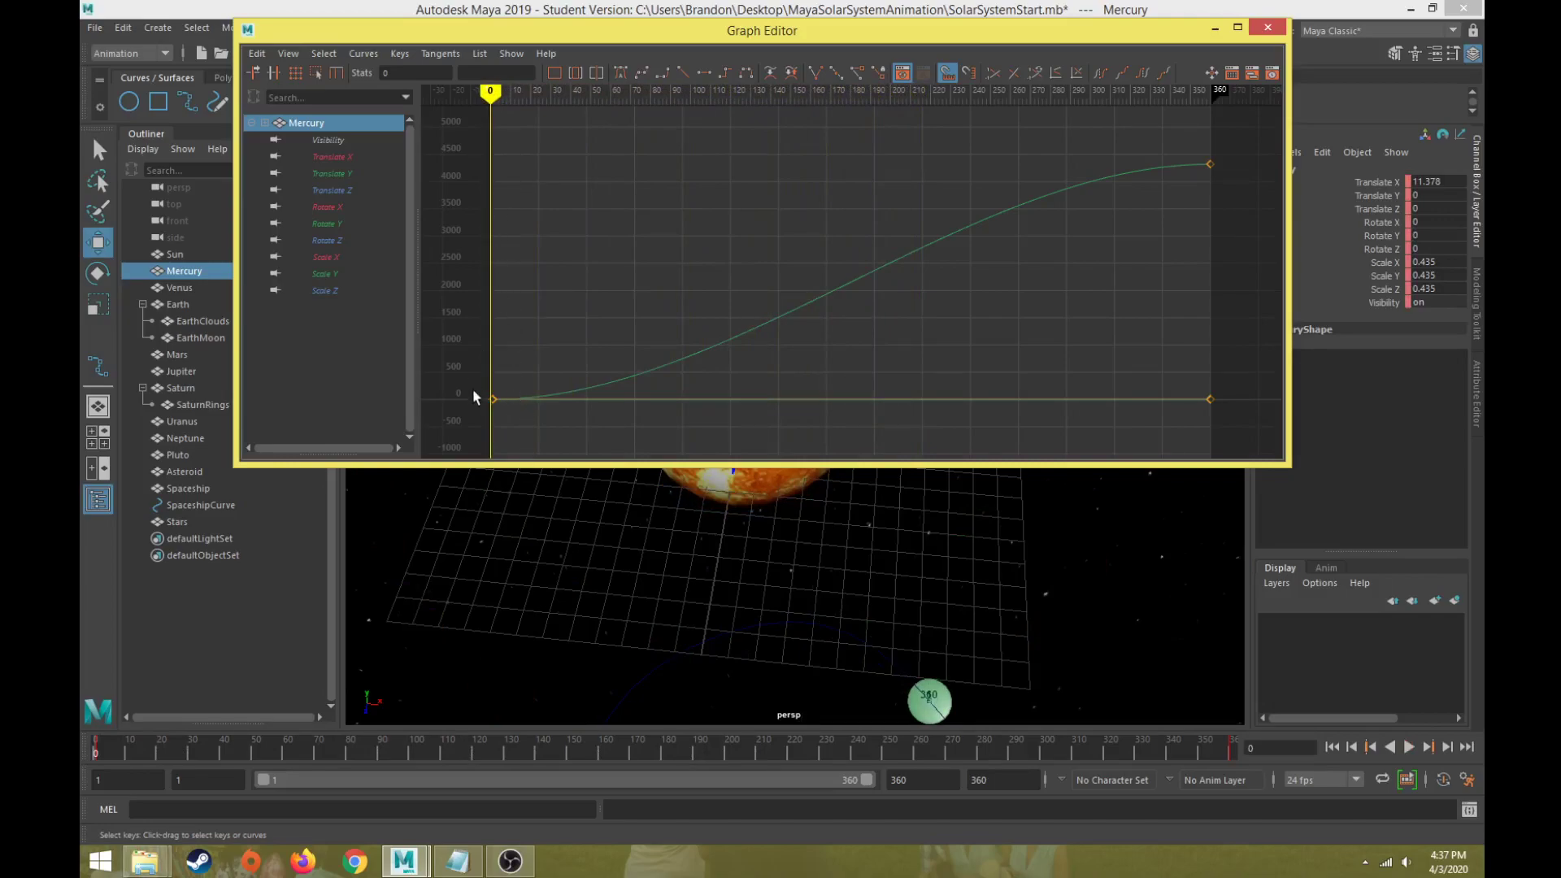
mouse_move(490, 89)
mouse_down()
mouse_move(1168, 162)
mouse_move(472, 224)
mouse_move(492, 232)
mouse_up()
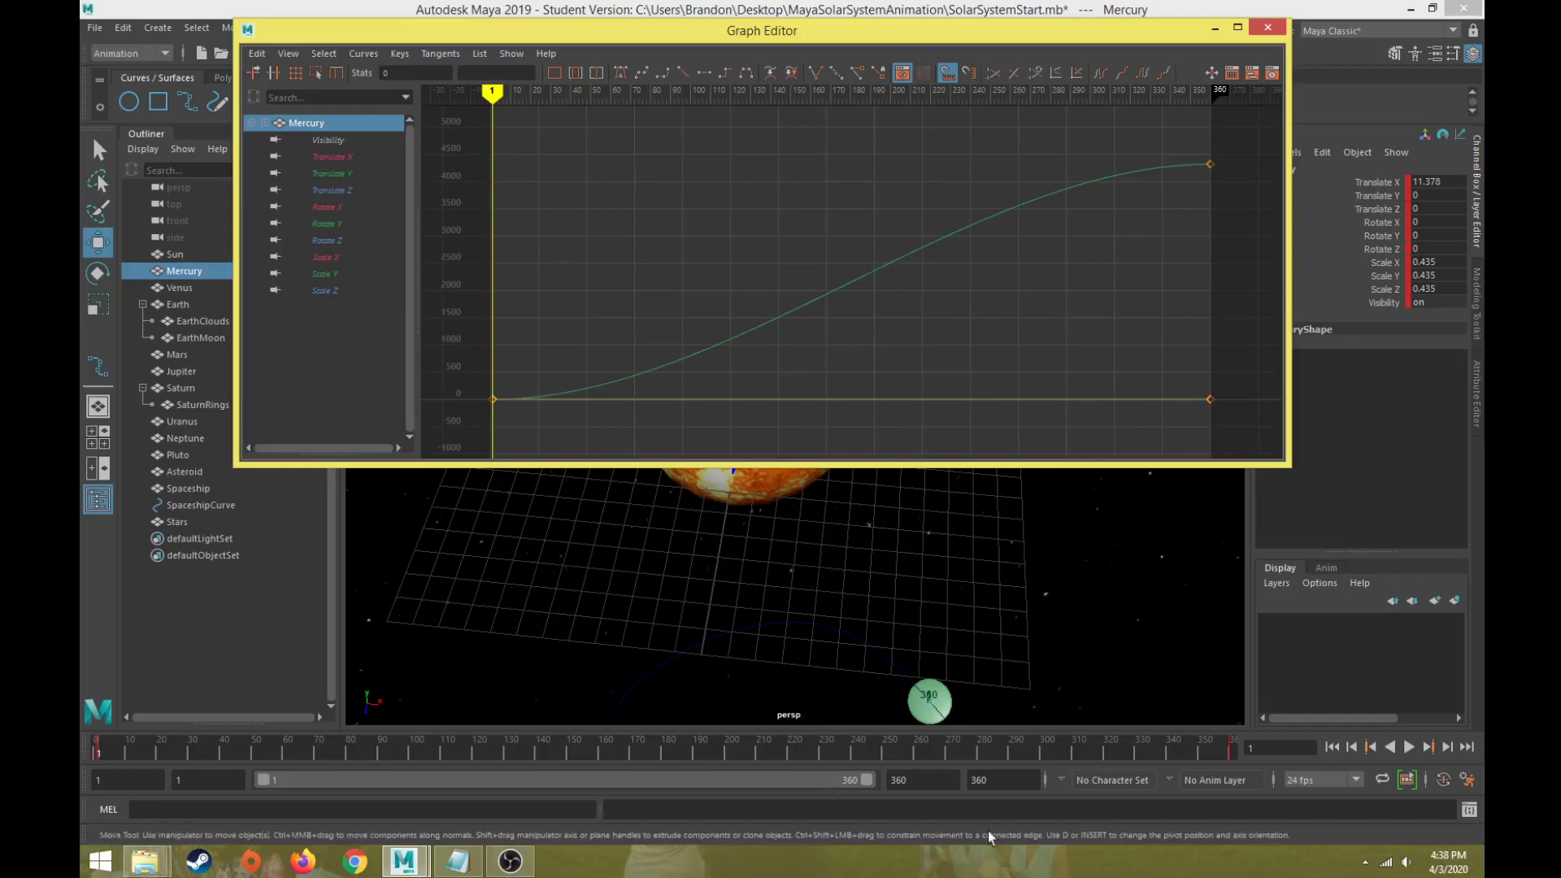
click(1409, 748)
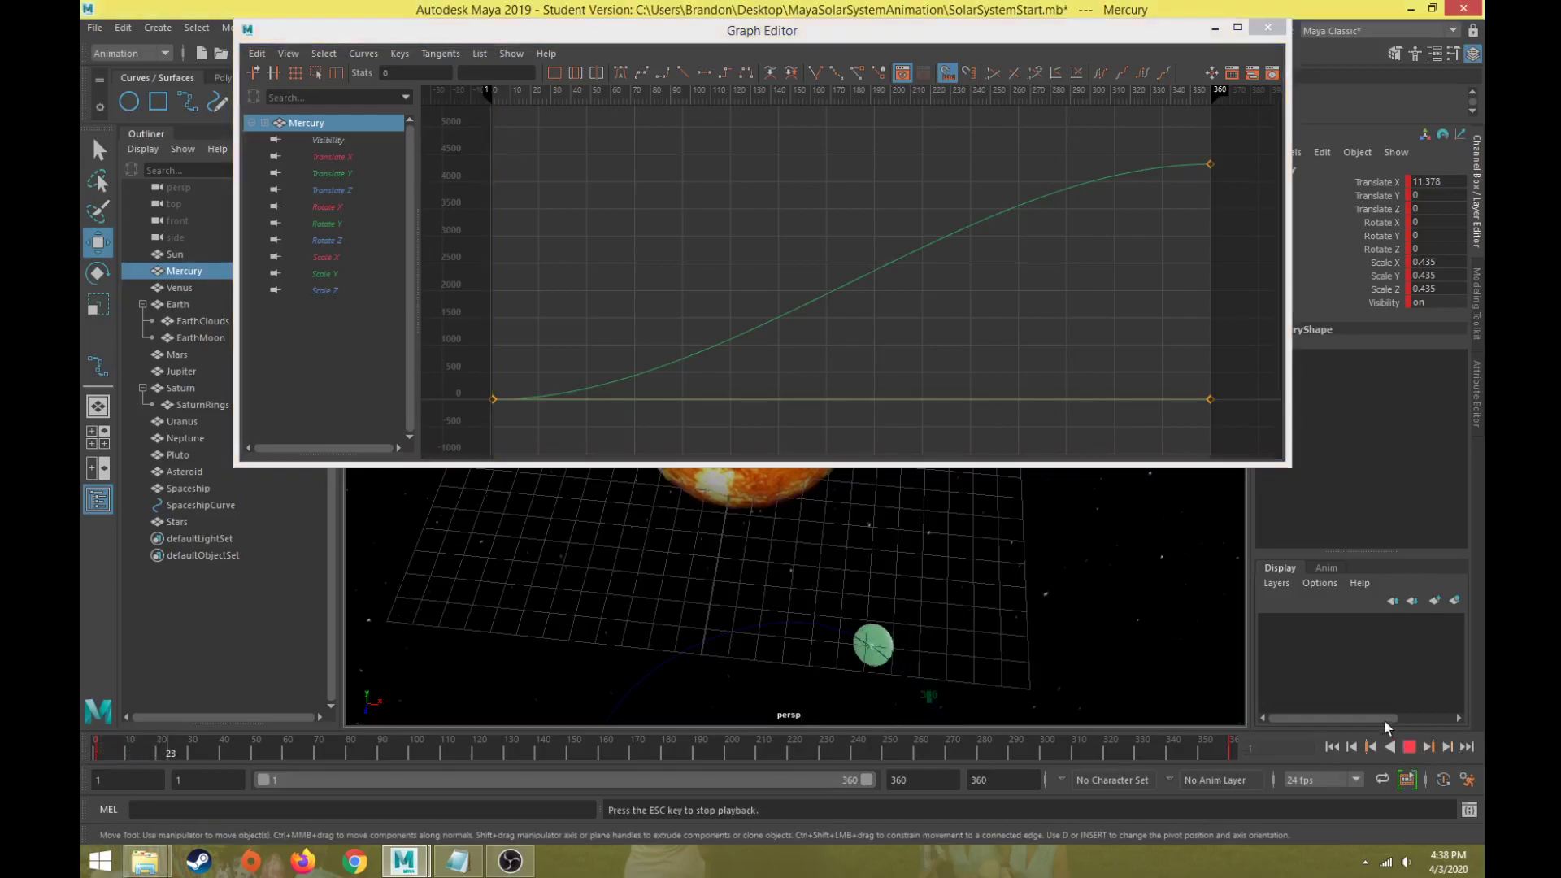
Step: Focus the Graph Editor and watch Mercury's eased Rotate Y curve during playback
click(702, 40)
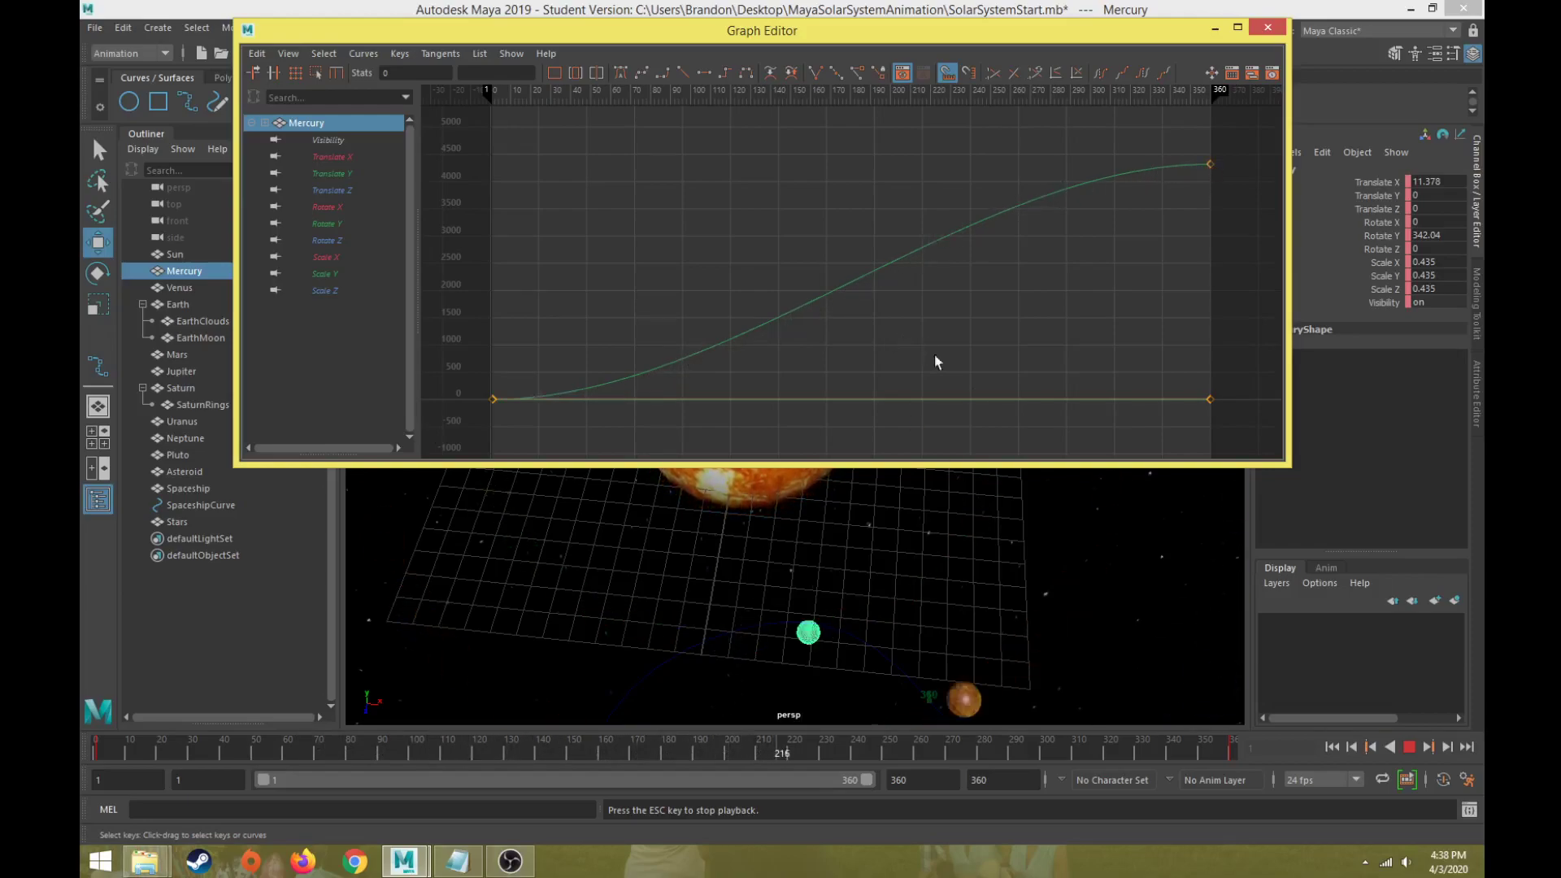
Step: Stop at frame 244 and give Mercury's Rotate Y curve linear tangents
click(1409, 746)
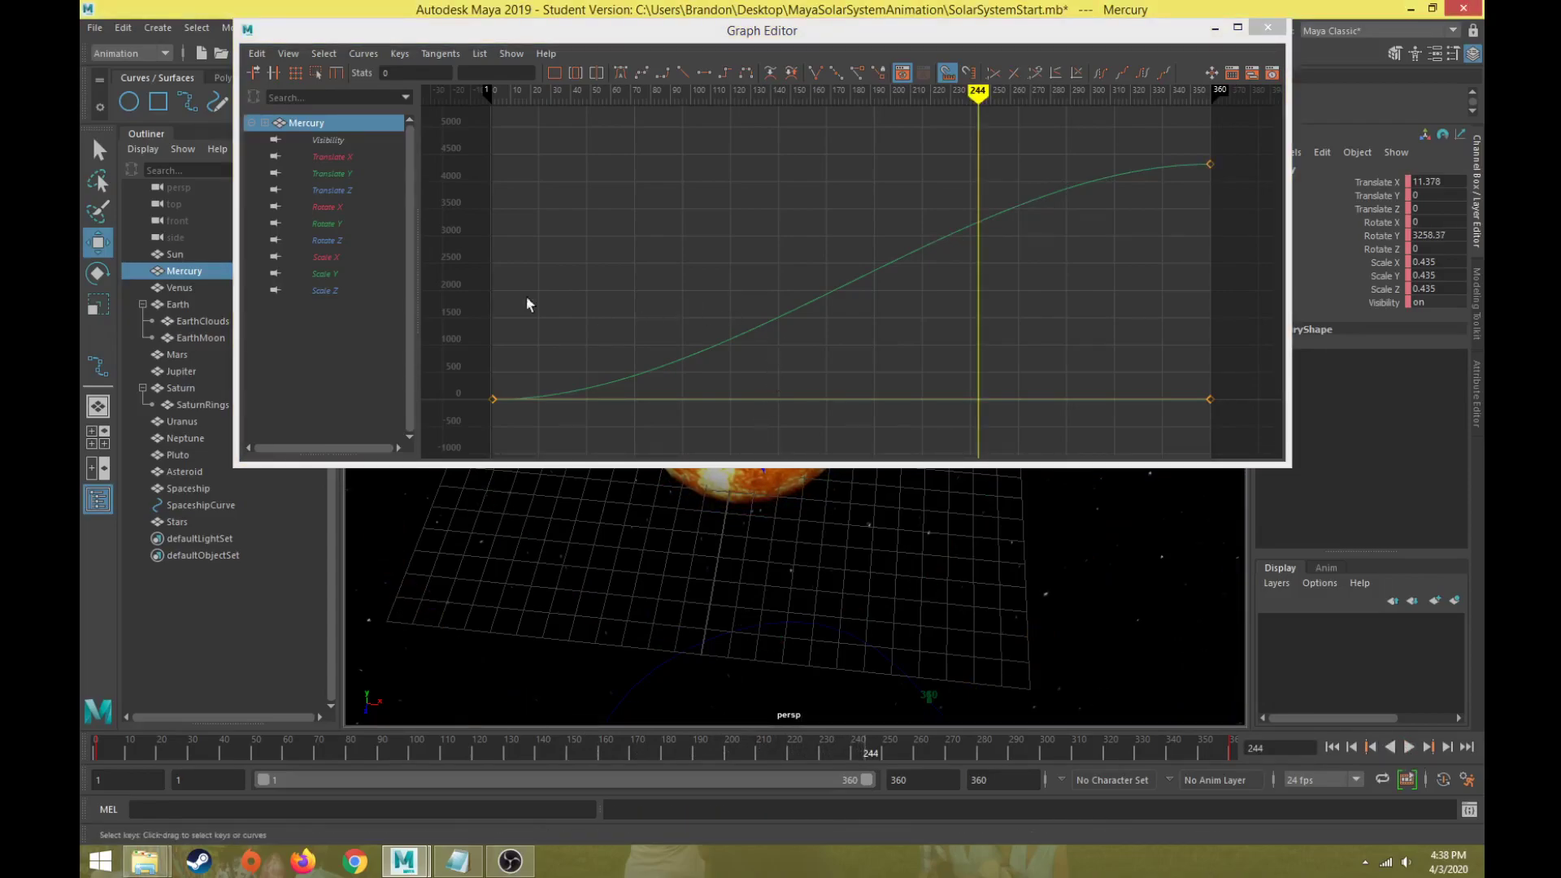
click(342, 187)
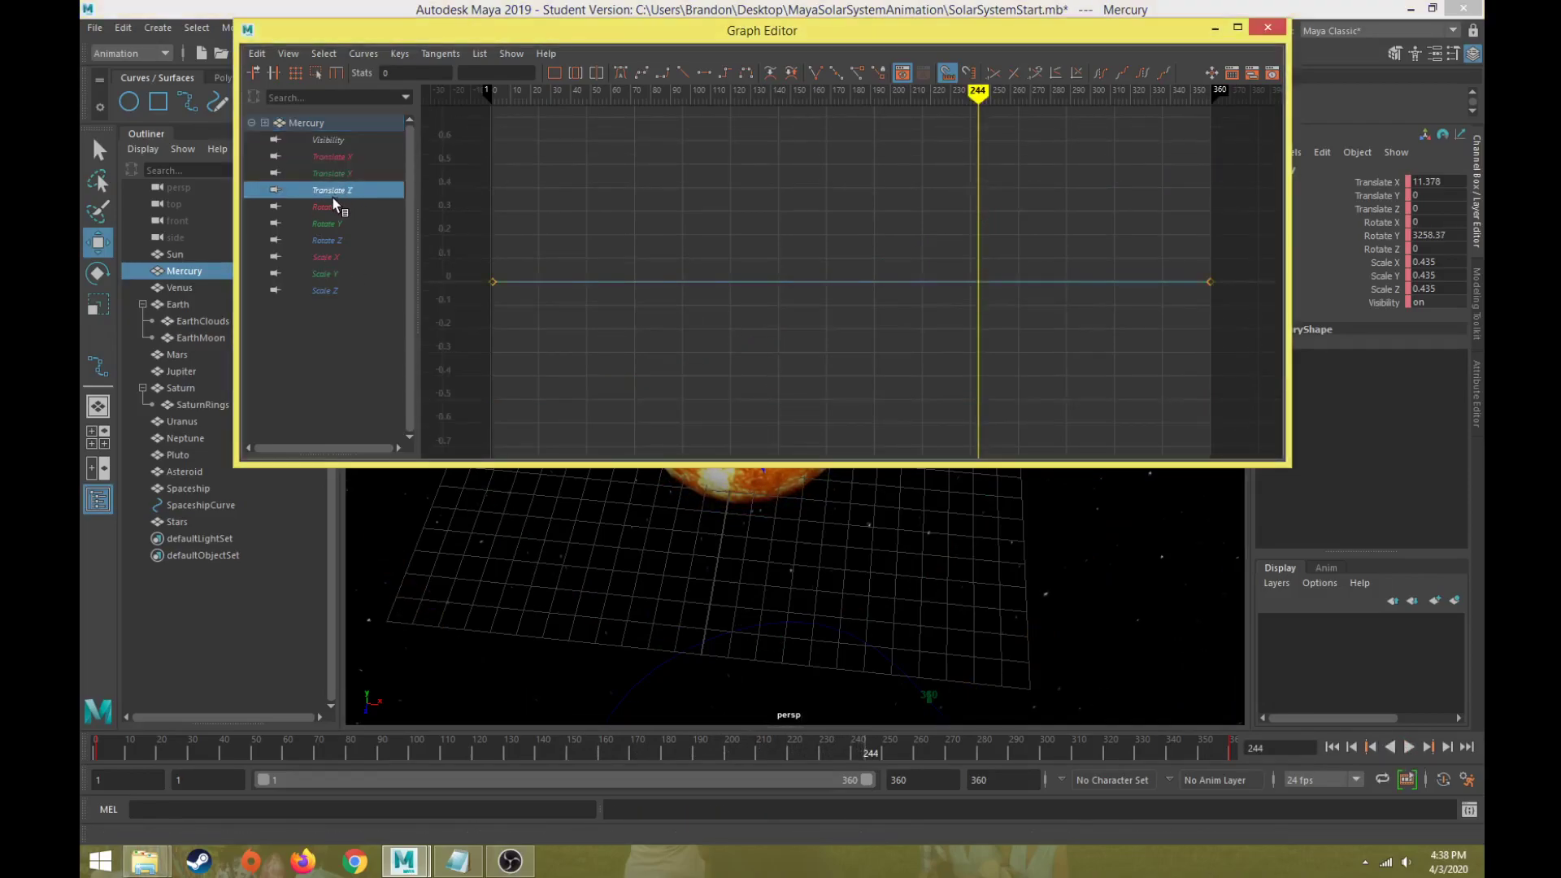
click(324, 207)
click(329, 227)
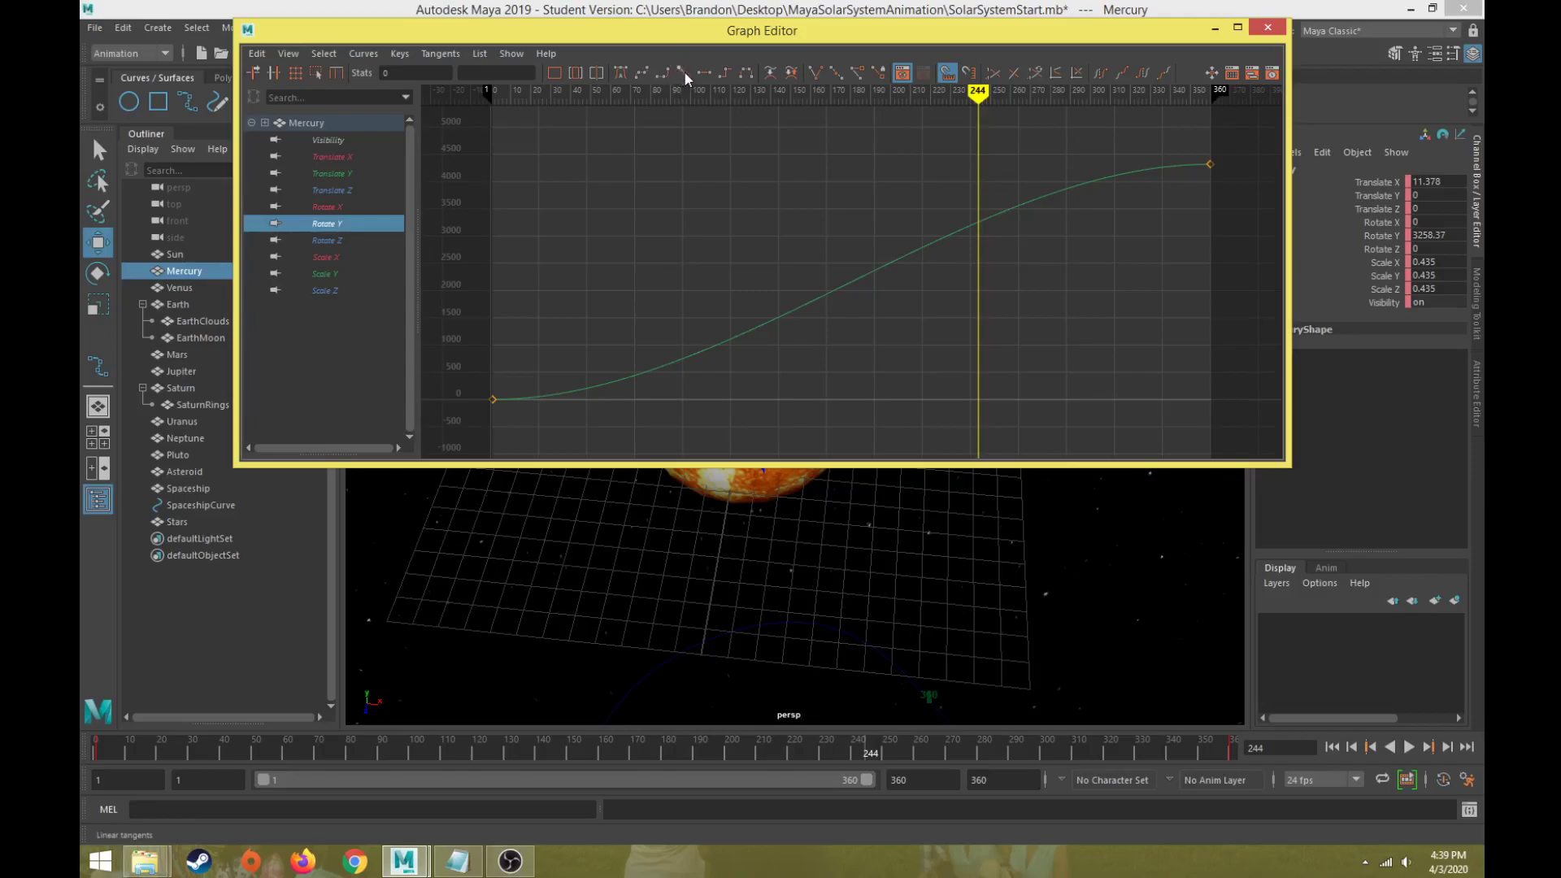
click(841, 284)
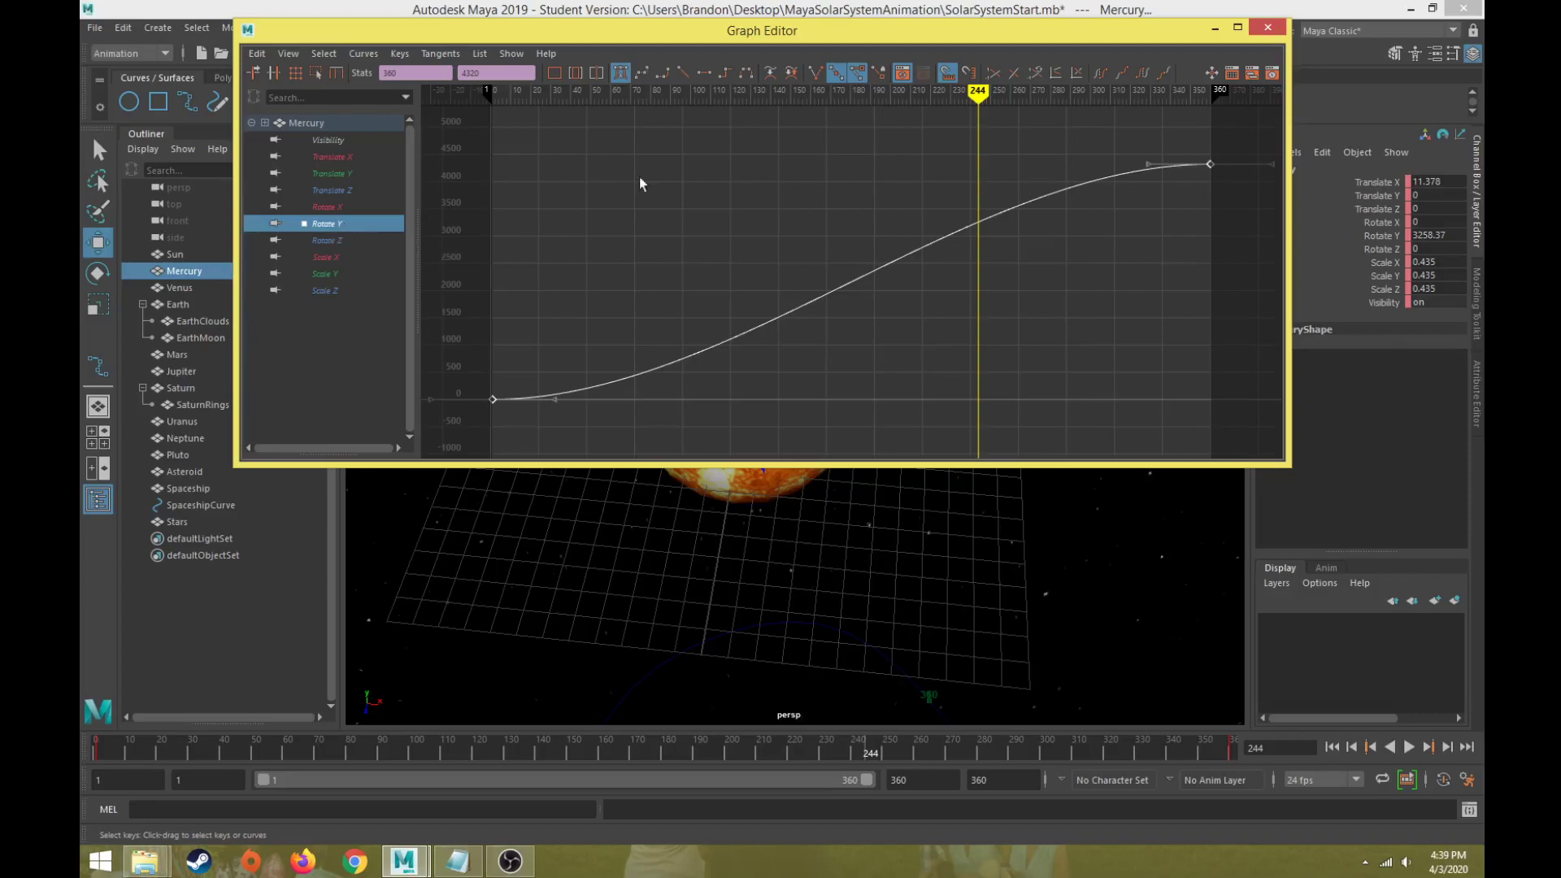
click(683, 71)
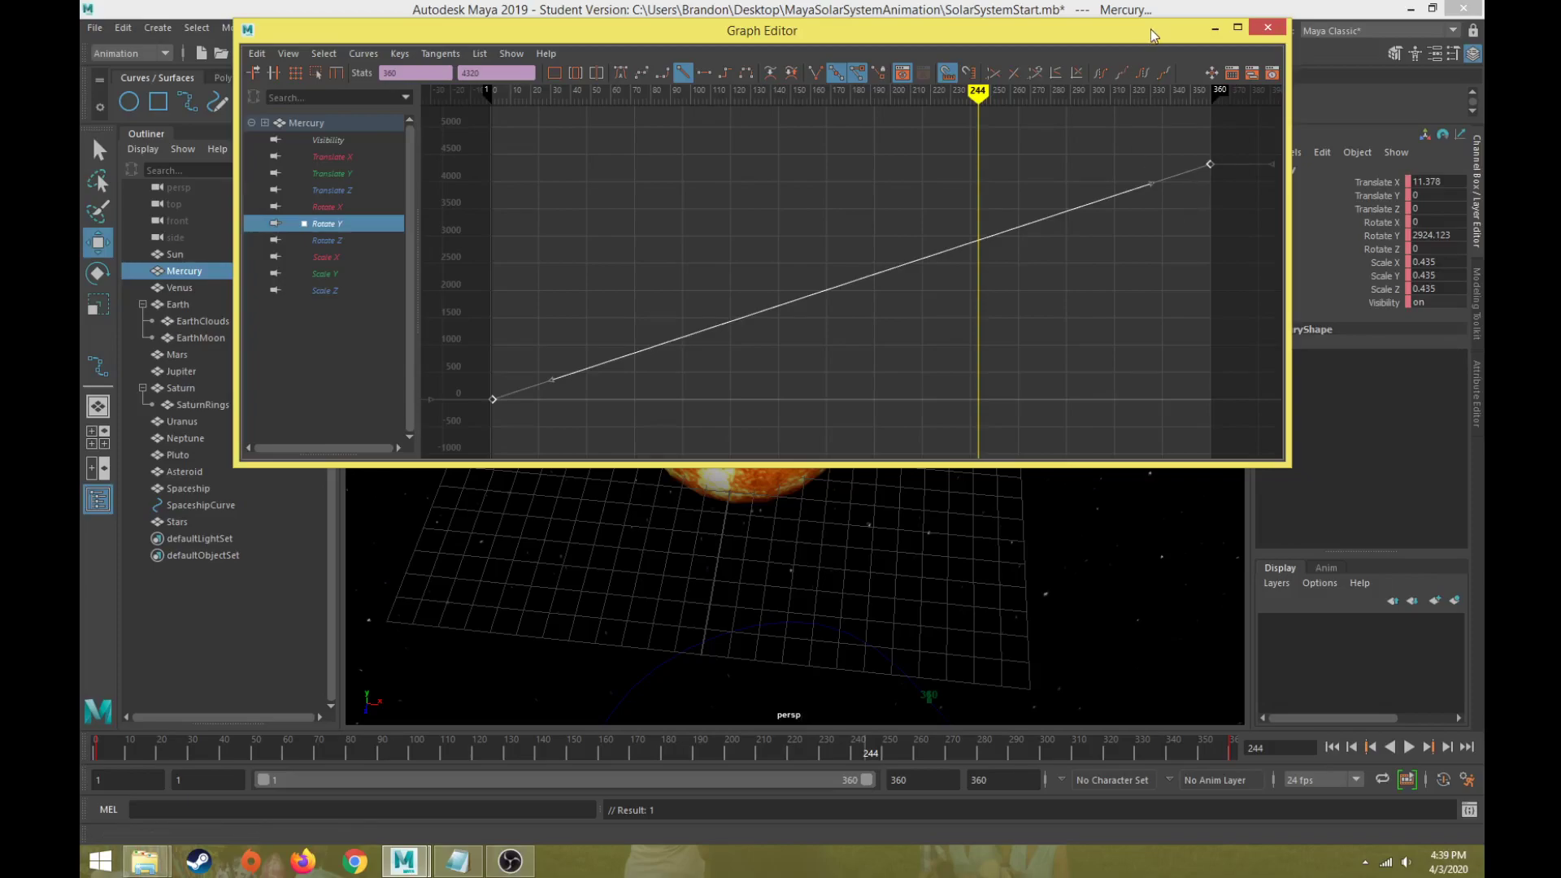
drag(1150, 27, 1104, 679)
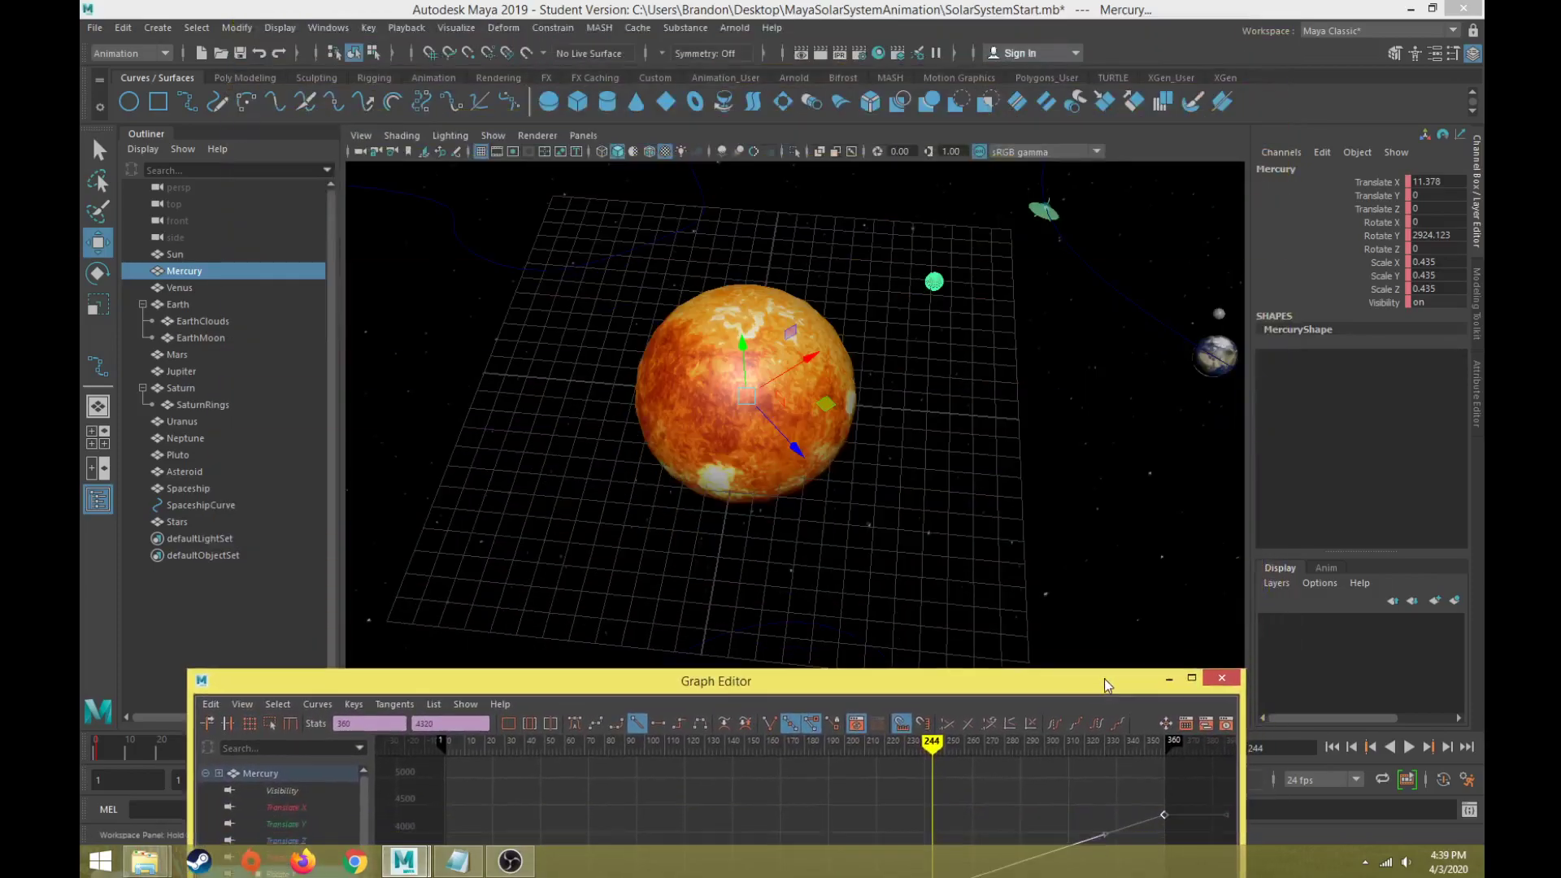
Step: Replay from frame 1 to check Mercury's constant spin, moving the Graph Editor aside and back
click(1391, 746)
click(1409, 746)
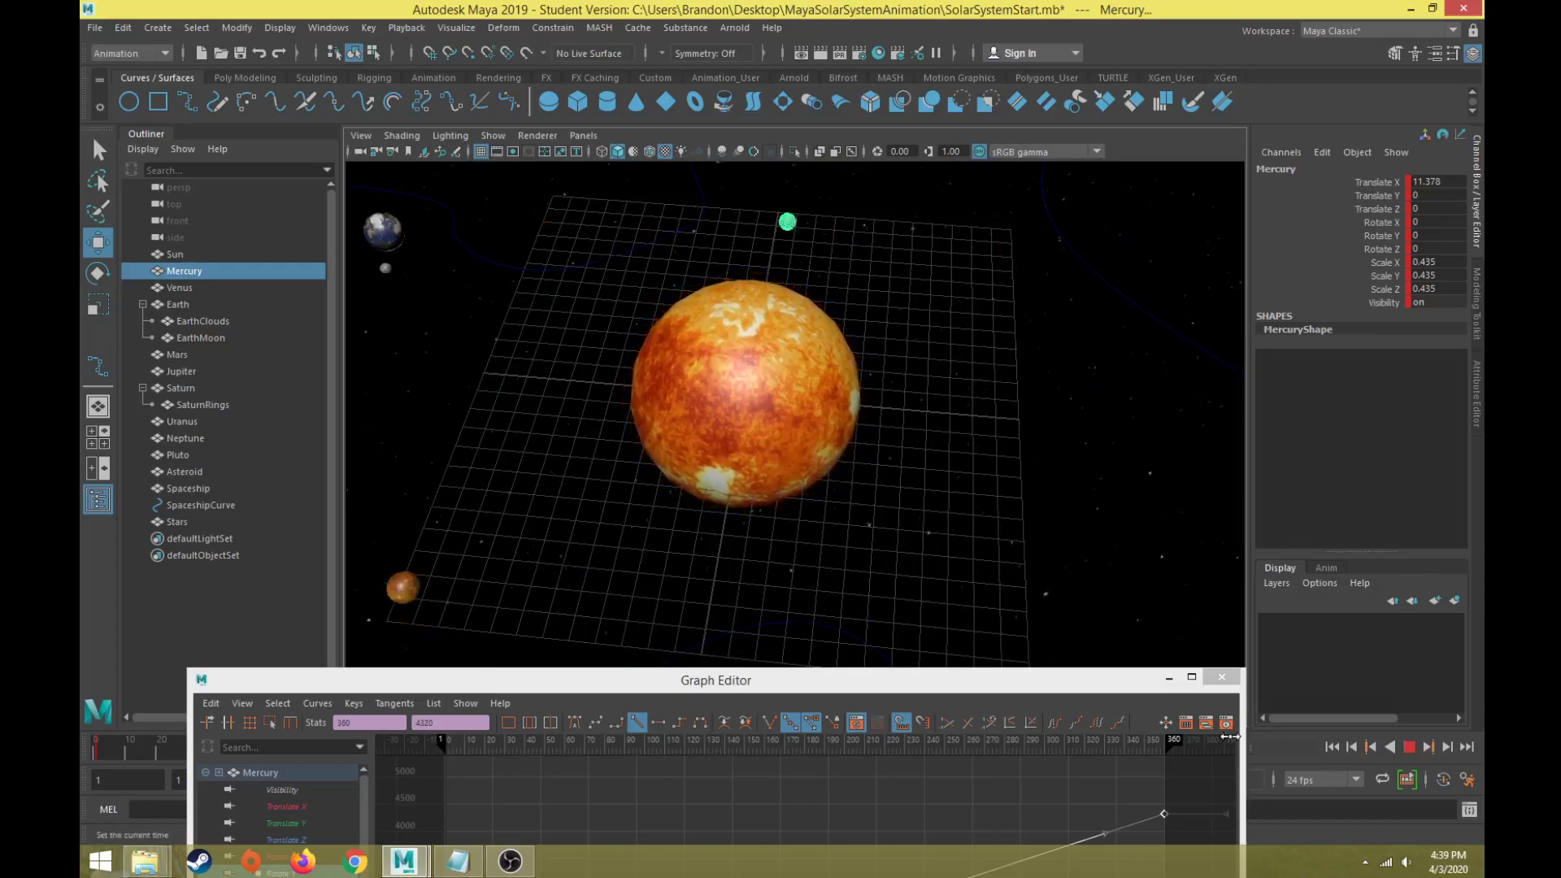
drag(1152, 686, 1150, 823)
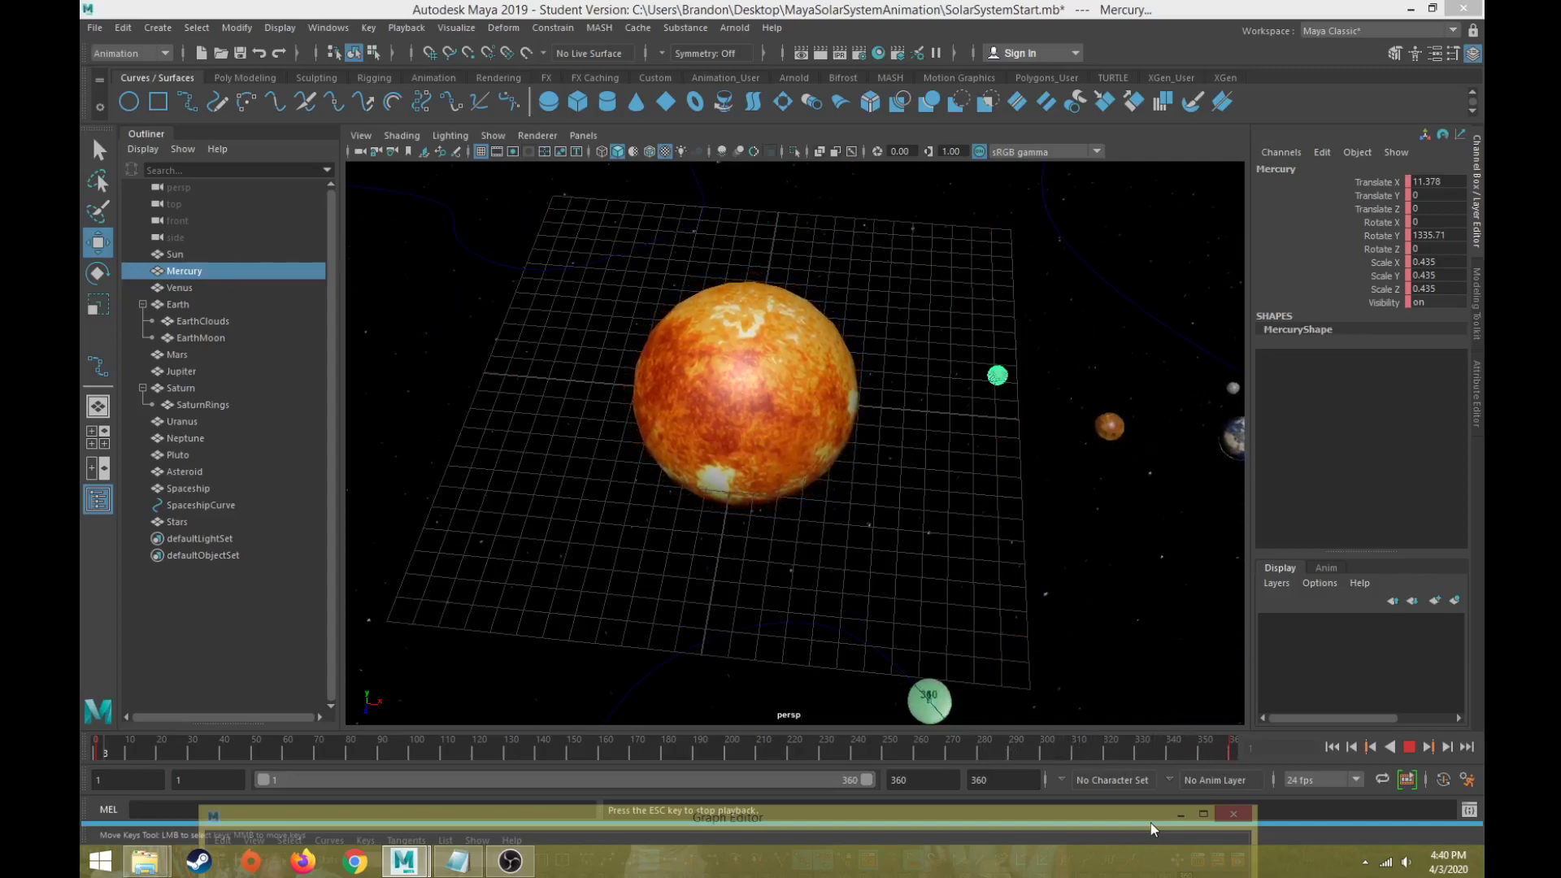
drag(1149, 823, 1218, 91)
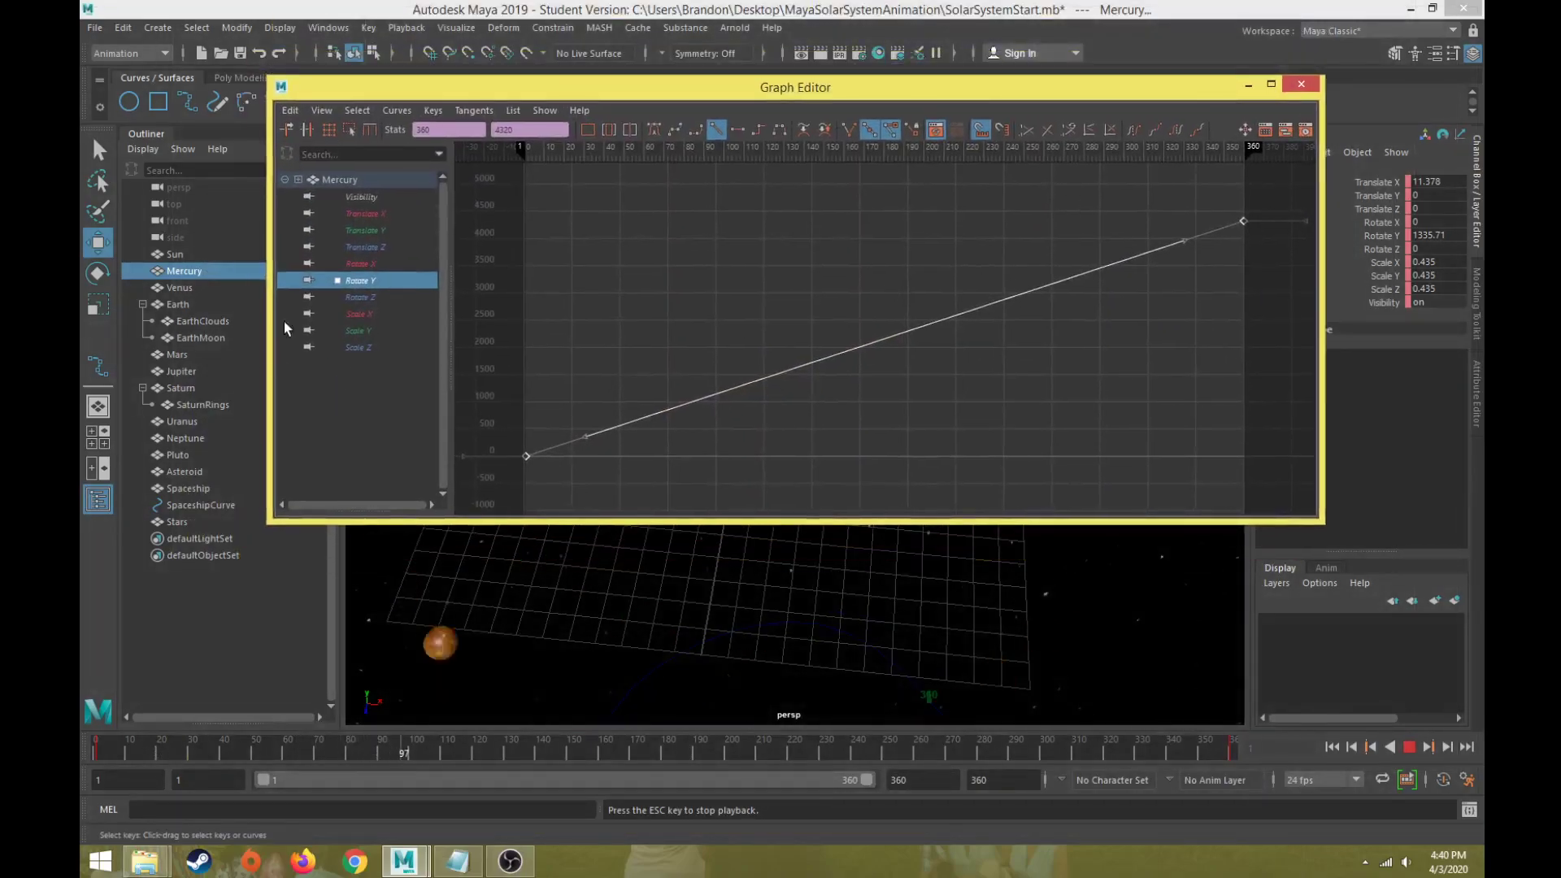
Step: Stop playback and select Venus, Earth, Mars, Jupiter, Saturn, Uranus, Neptune and Pluto
key(Escape)
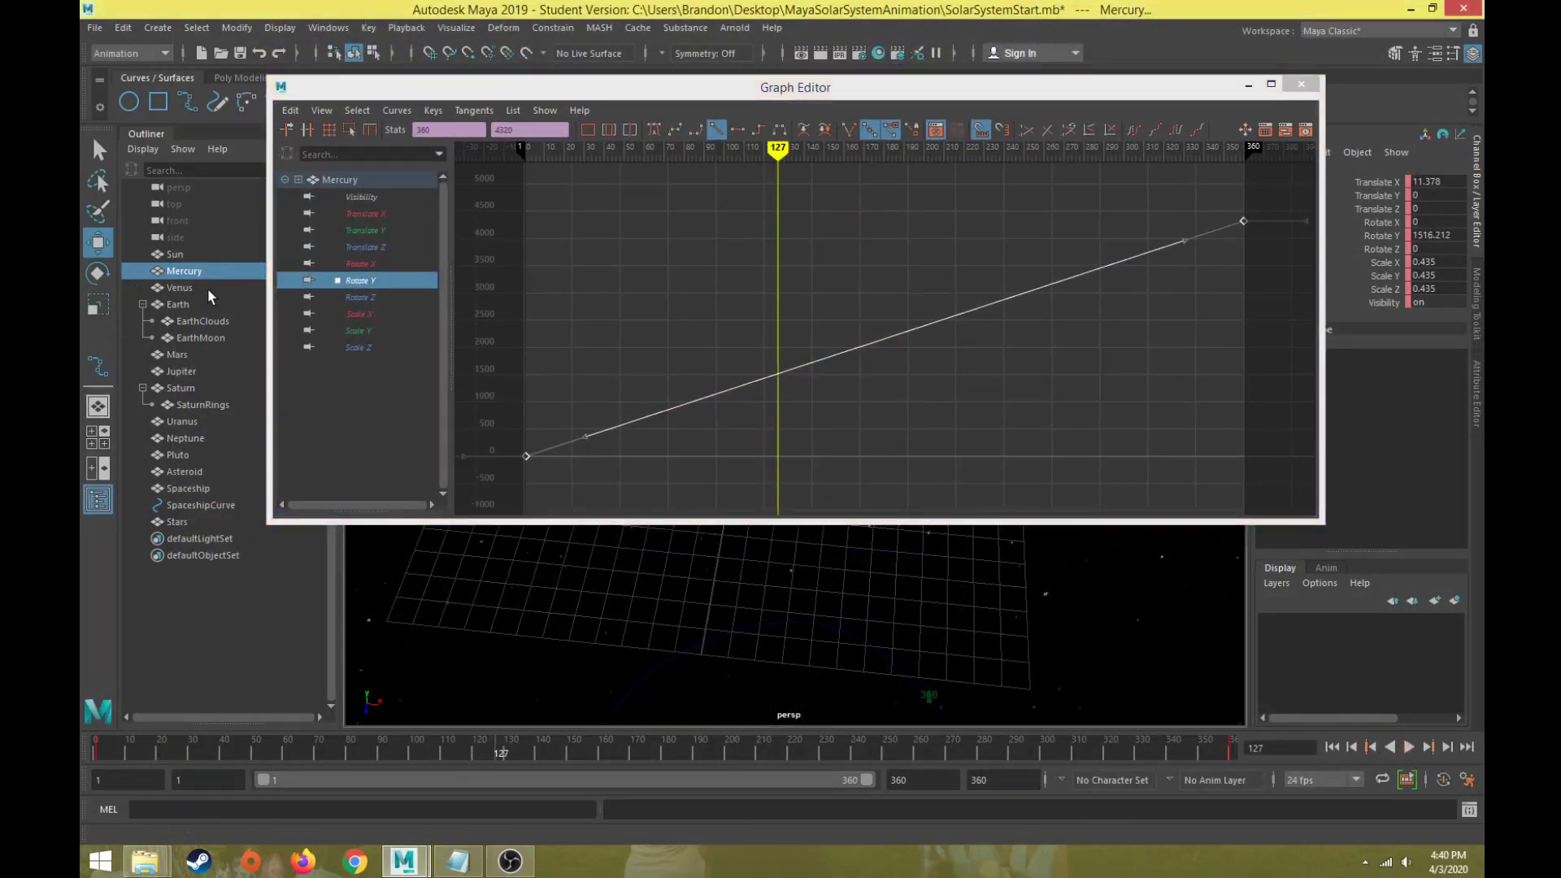
click(181, 288)
ctrl+click(179, 307)
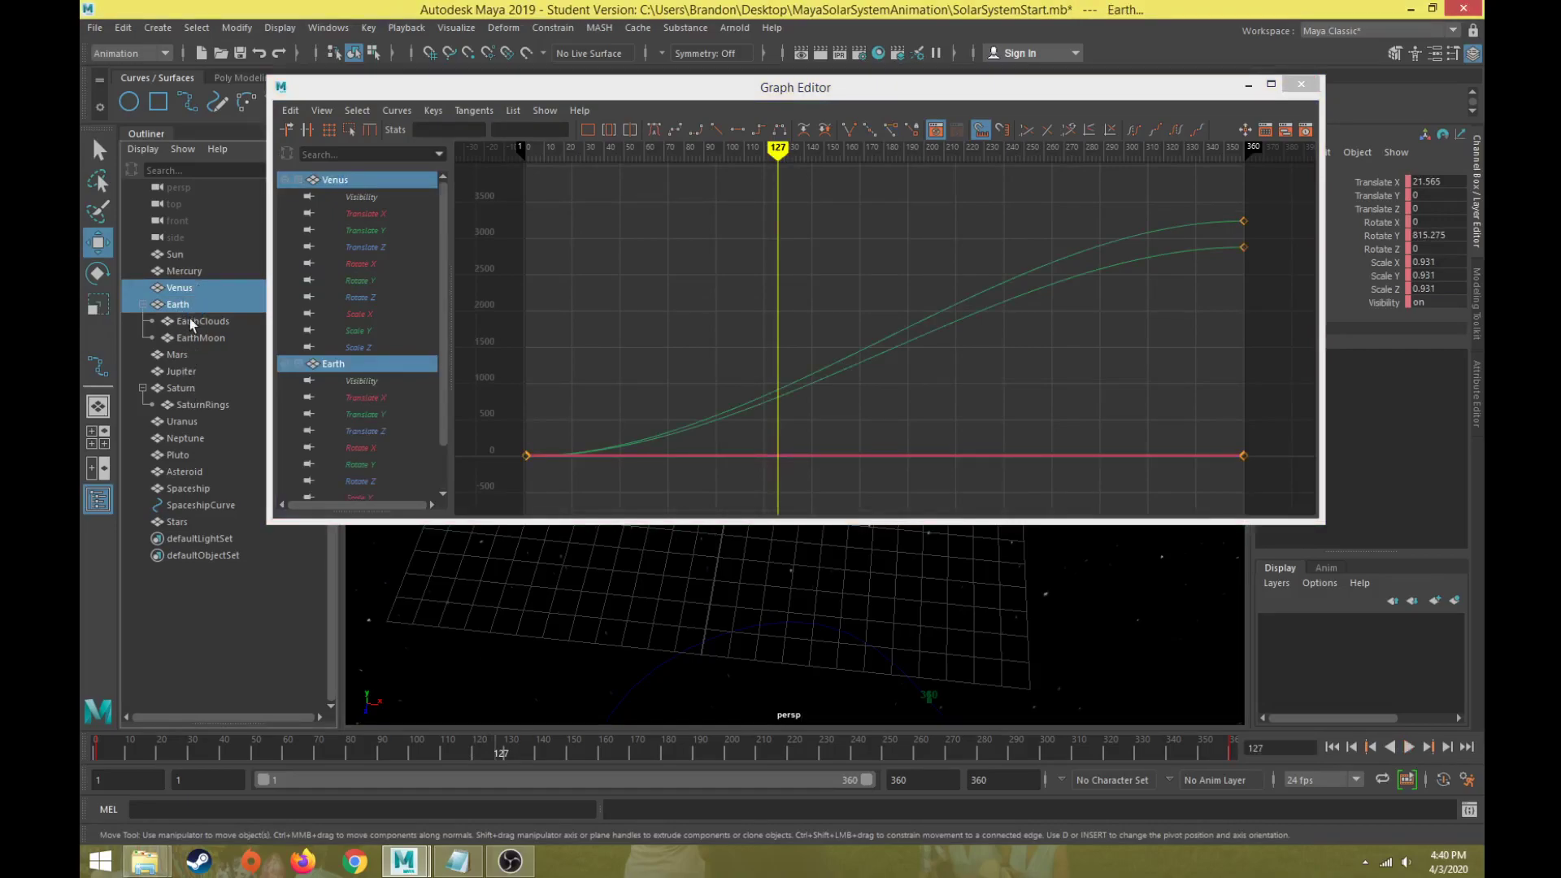
ctrl+click(191, 356)
ctrl+click(187, 372)
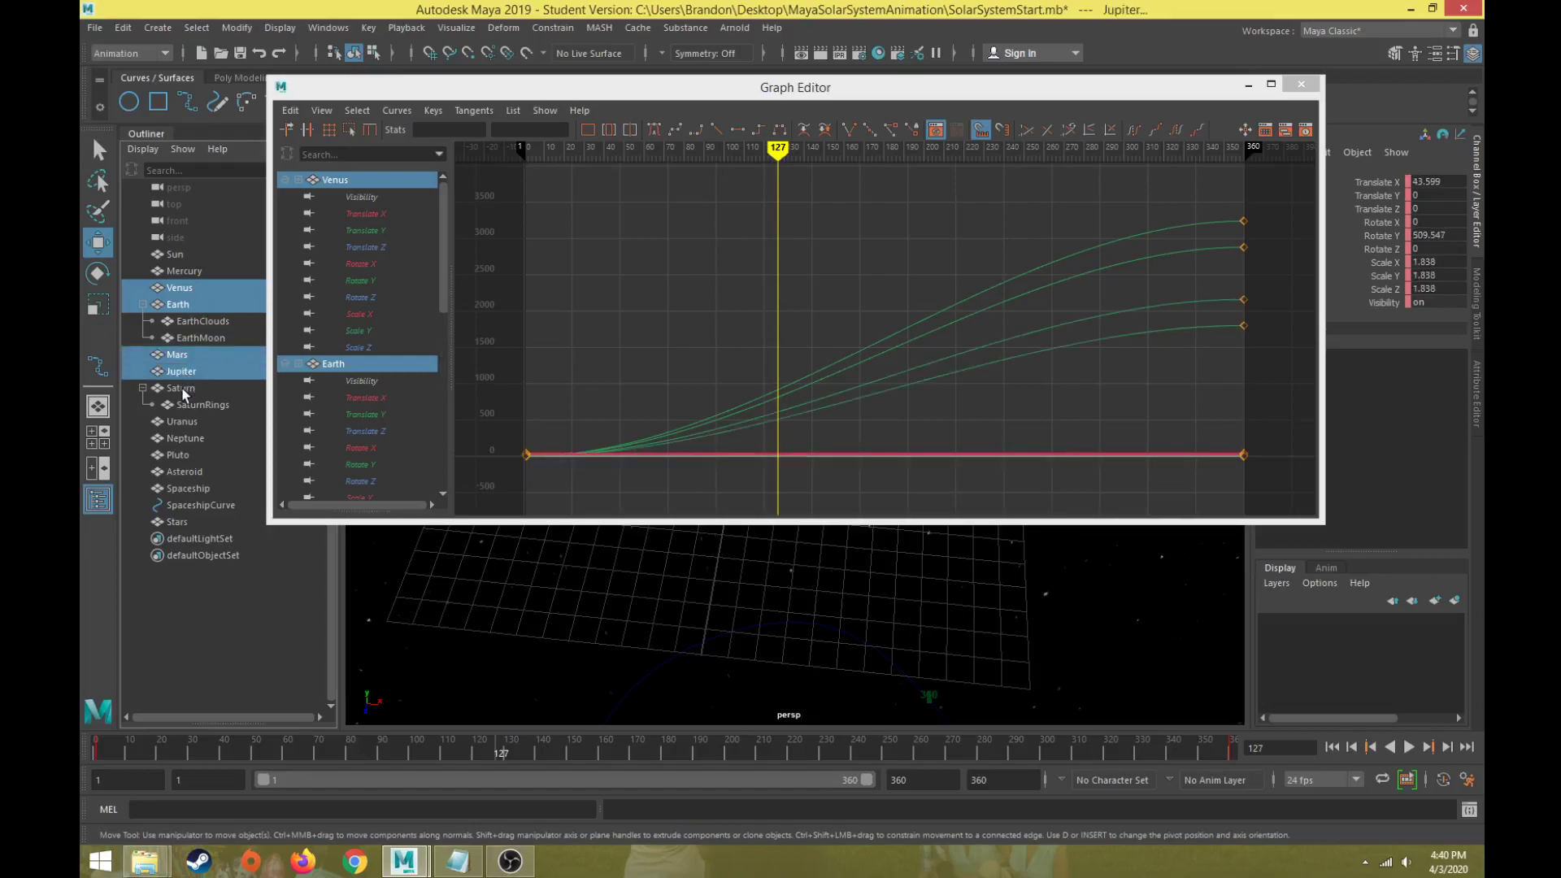
ctrl+click(185, 387)
ctrl+click(184, 422)
ctrl+click(186, 439)
ctrl+click(179, 456)
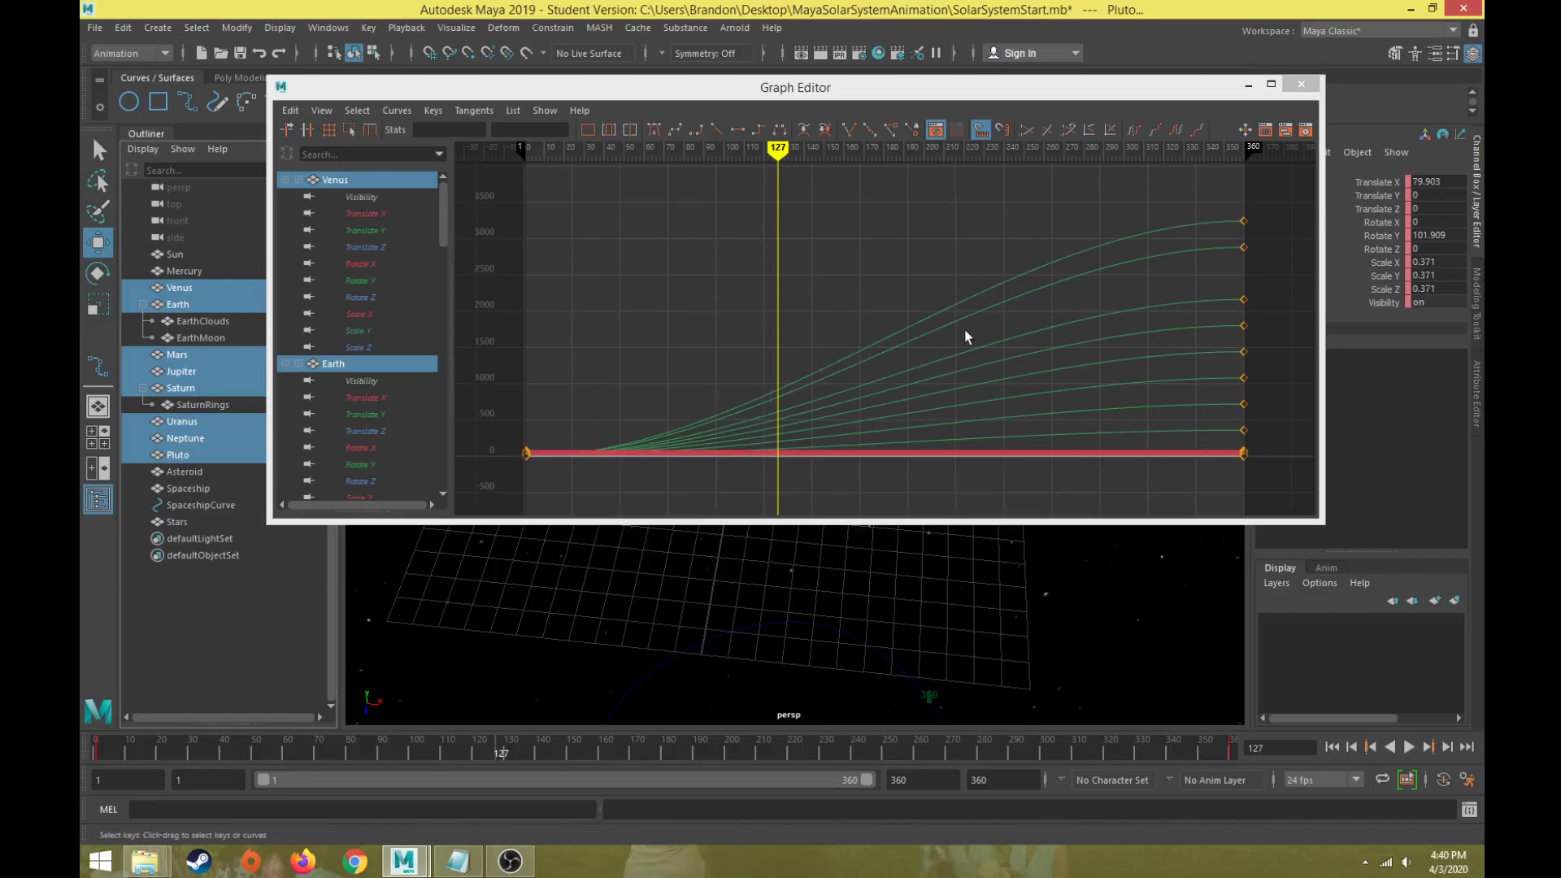
Step: Make all the planets' Rotate Y curves linear, then close the Graph Editor
drag(1057, 217, 1099, 439)
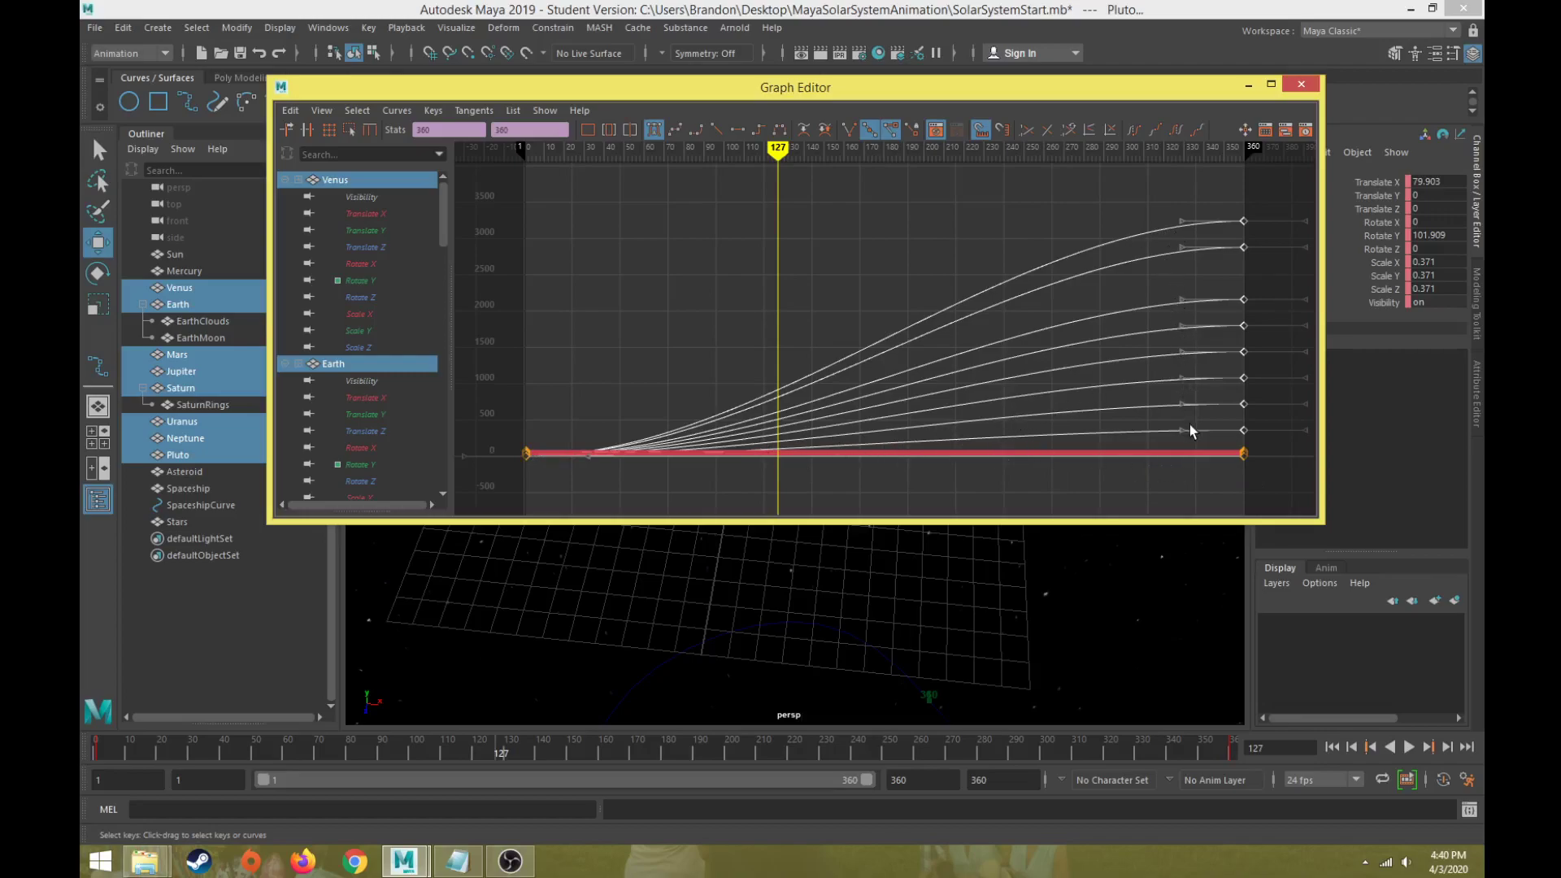
drag(1066, 226, 1085, 415)
drag(1110, 192, 1167, 441)
click(717, 130)
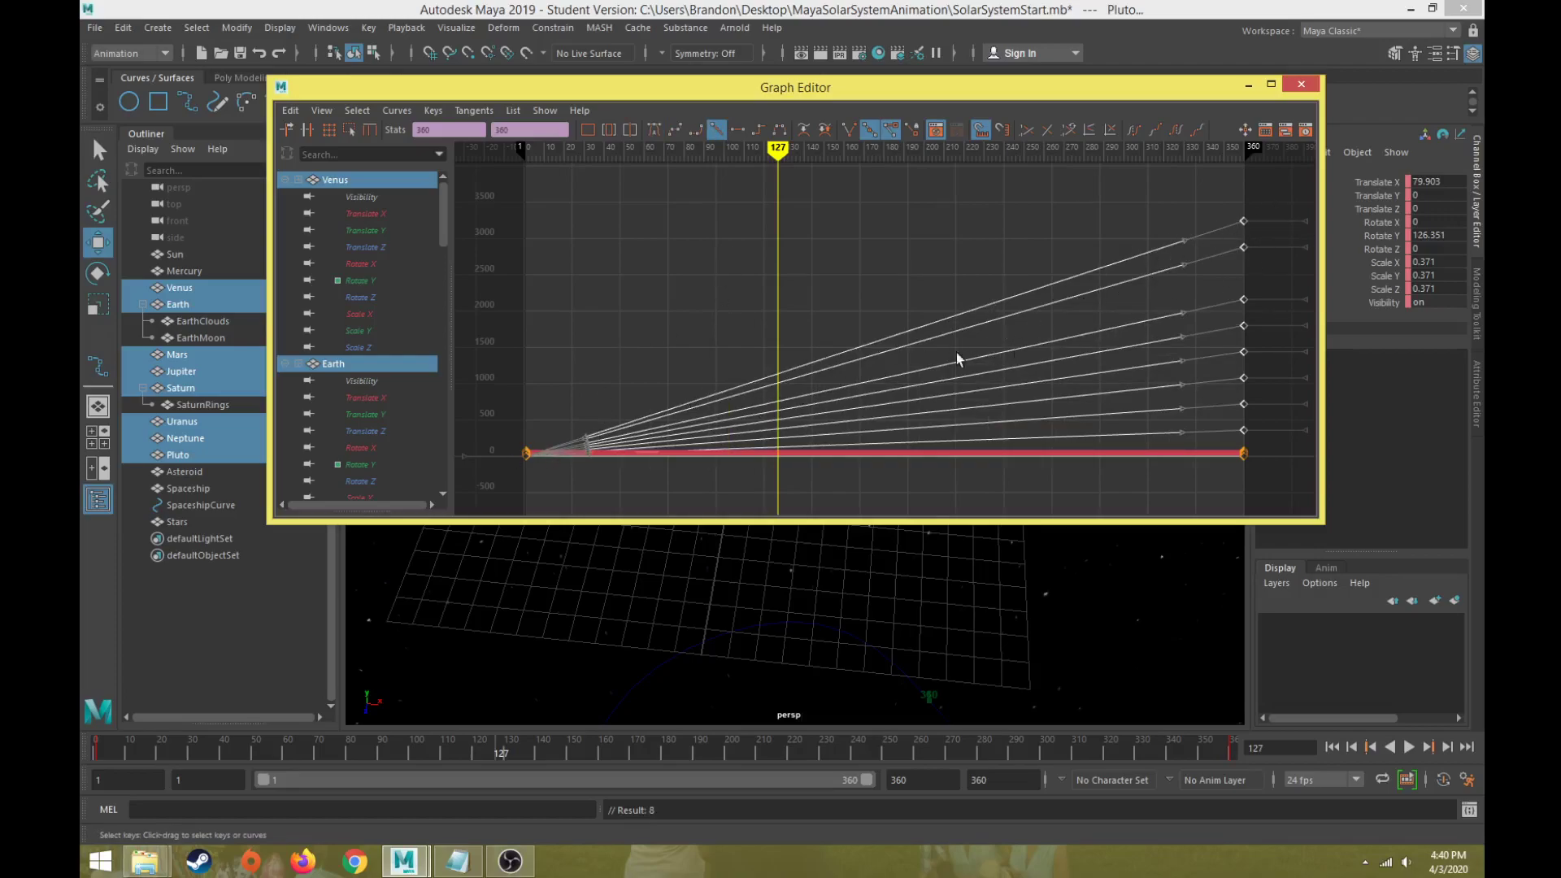
click(1303, 87)
Step: Deselect everything and play the animation from frame 1 to check the steady orbits
scroll(911, 390, down, 8)
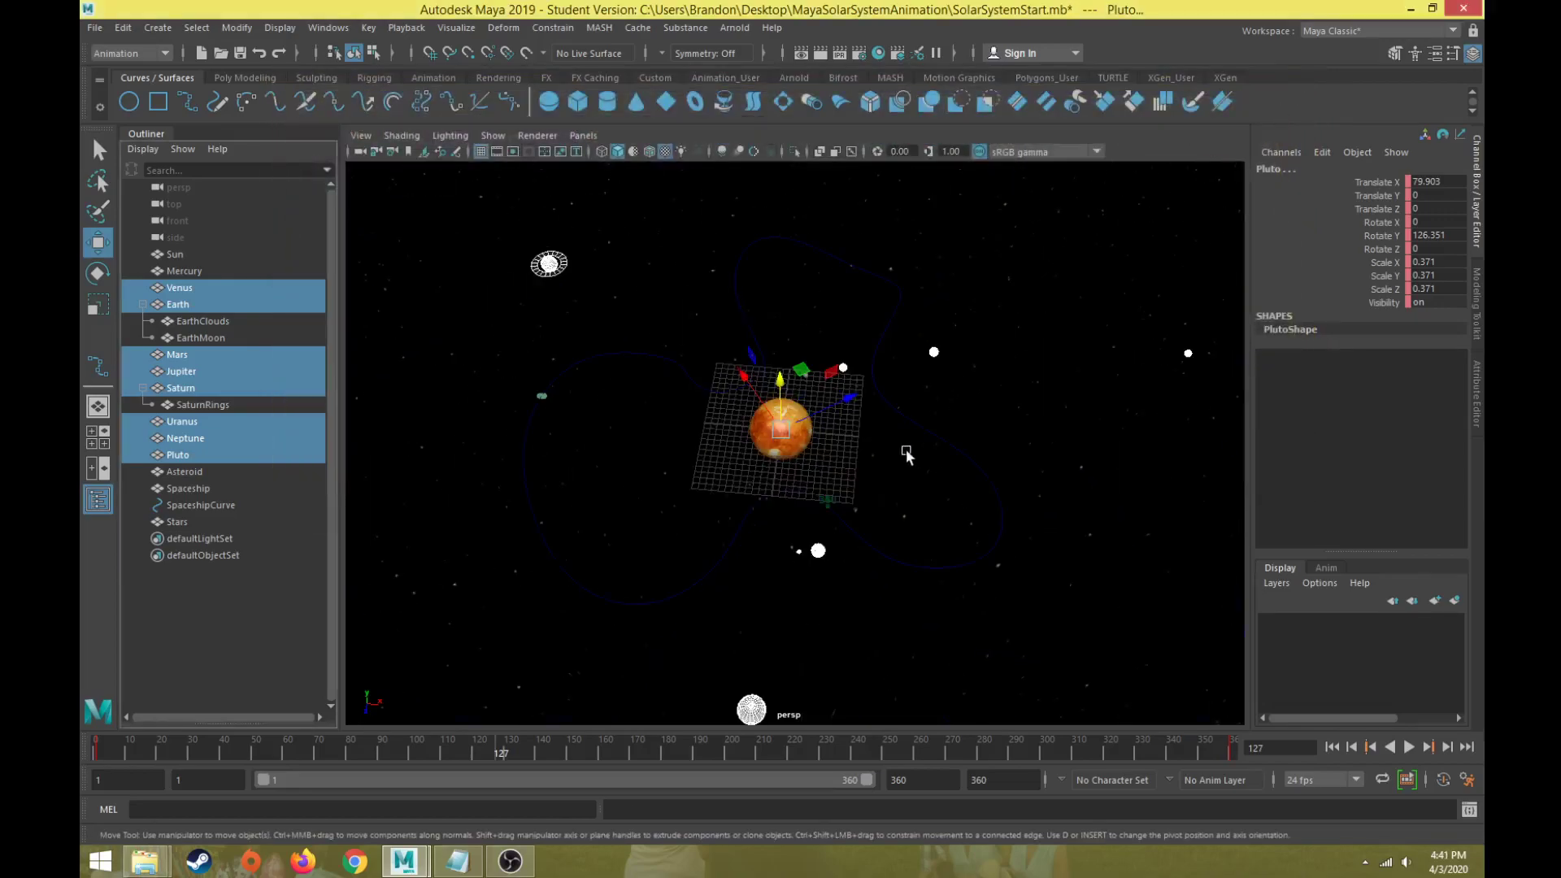
click(234, 651)
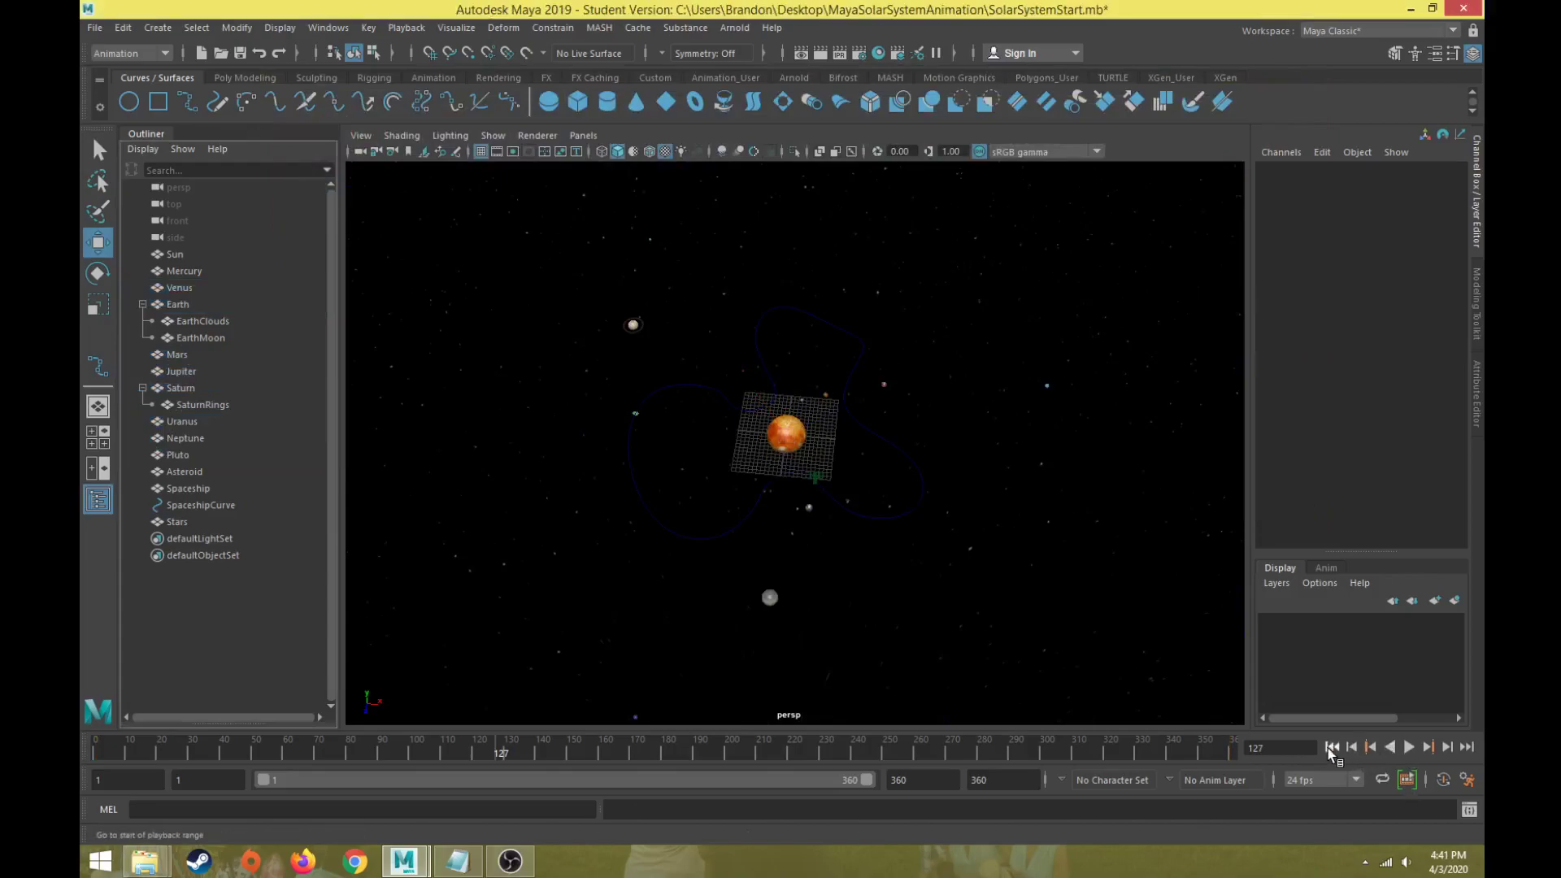
click(1331, 747)
click(1407, 748)
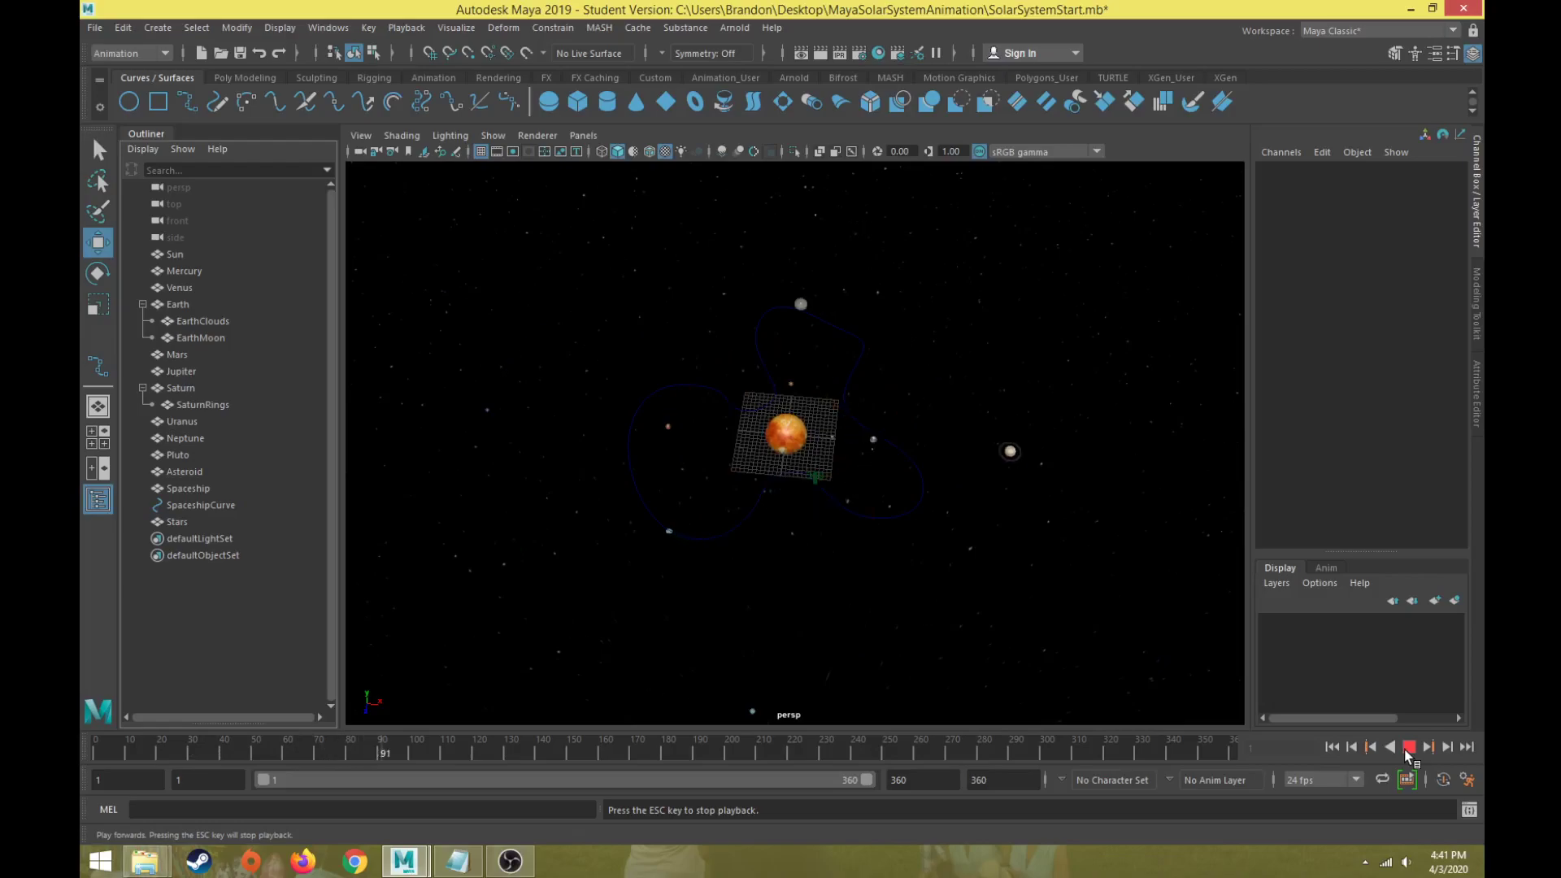
click(1408, 747)
Step: Tumble to an angled view, play again, then stop and rewind to frame 1
alt+drag(1007, 569, 836, 530)
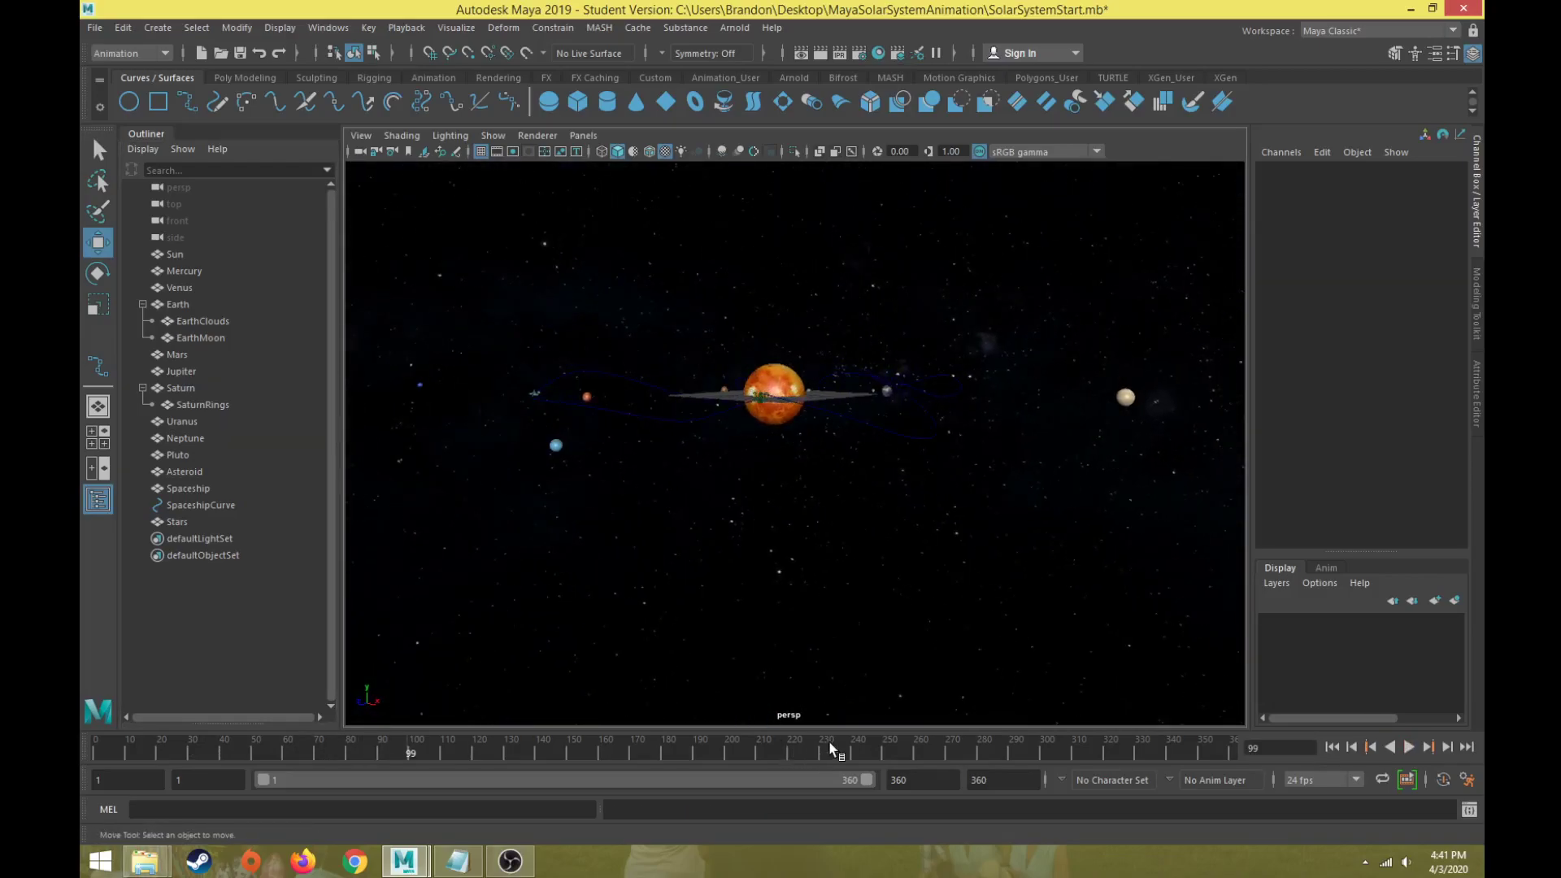
key(alt+v)
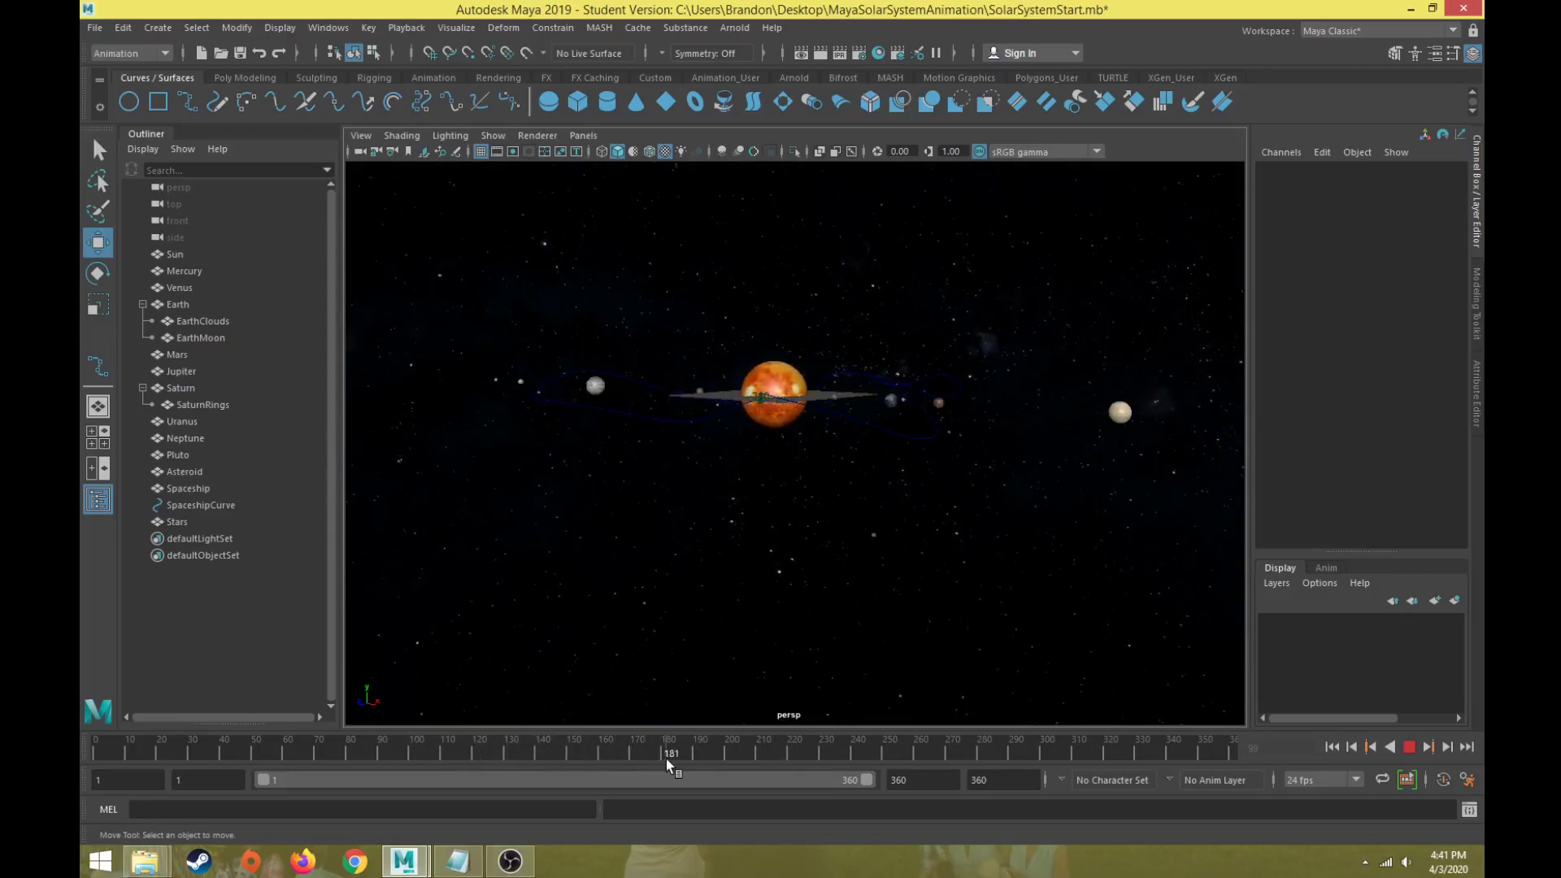
key(alt+v)
key(alt+shift+v)
scroll(878, 348, up, 3)
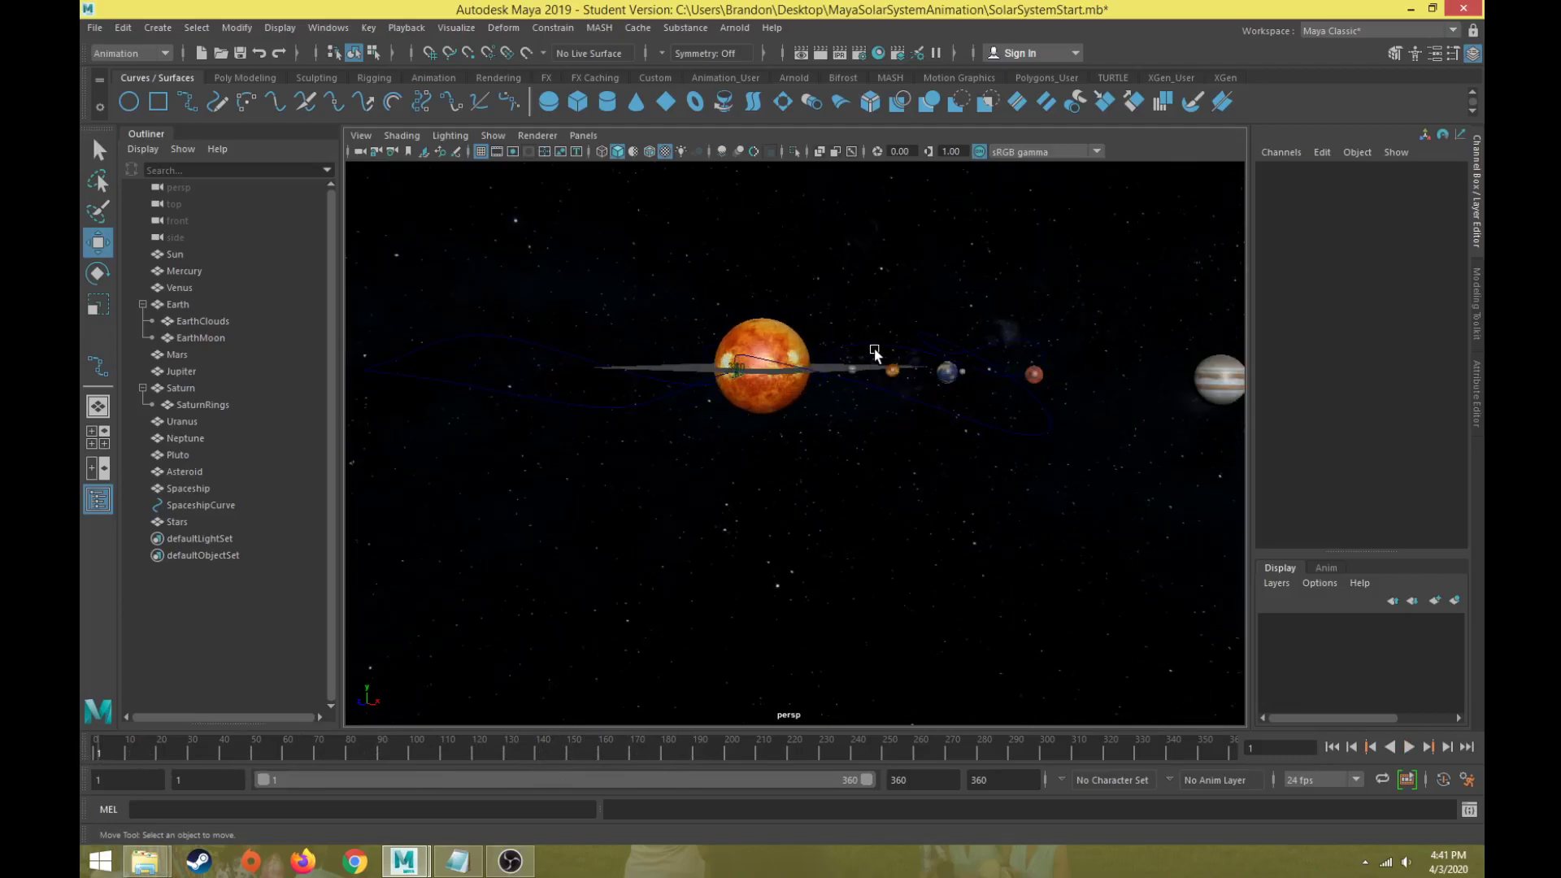
alt+drag(878, 349, 939, 388)
Step: Select Mercury and trial a 22-degree Z rotation, then undo it
click(930, 390)
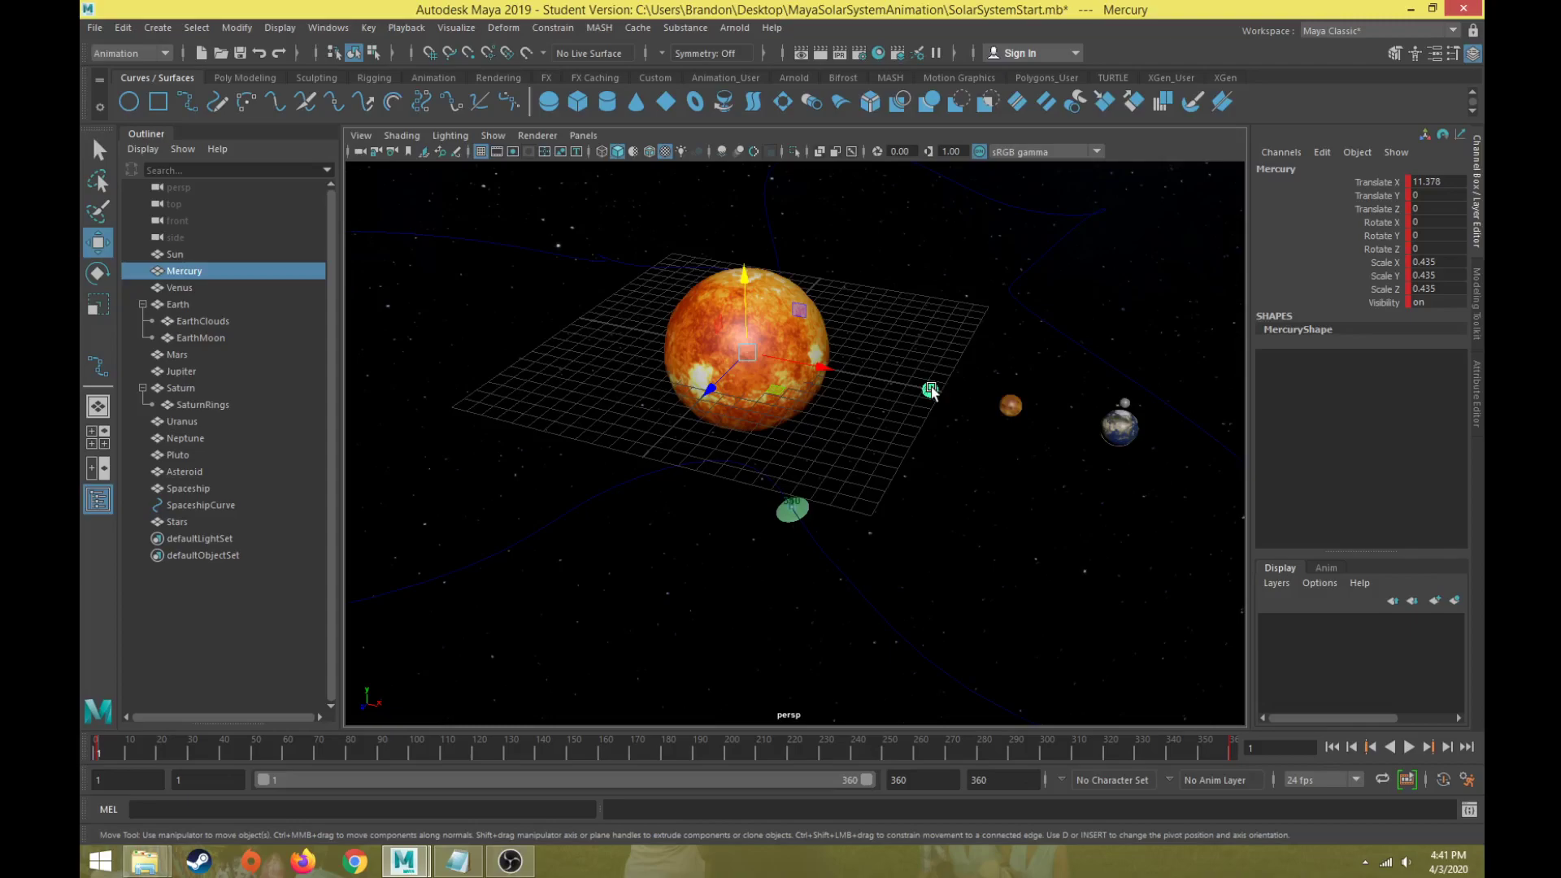
click(205, 259)
click(198, 272)
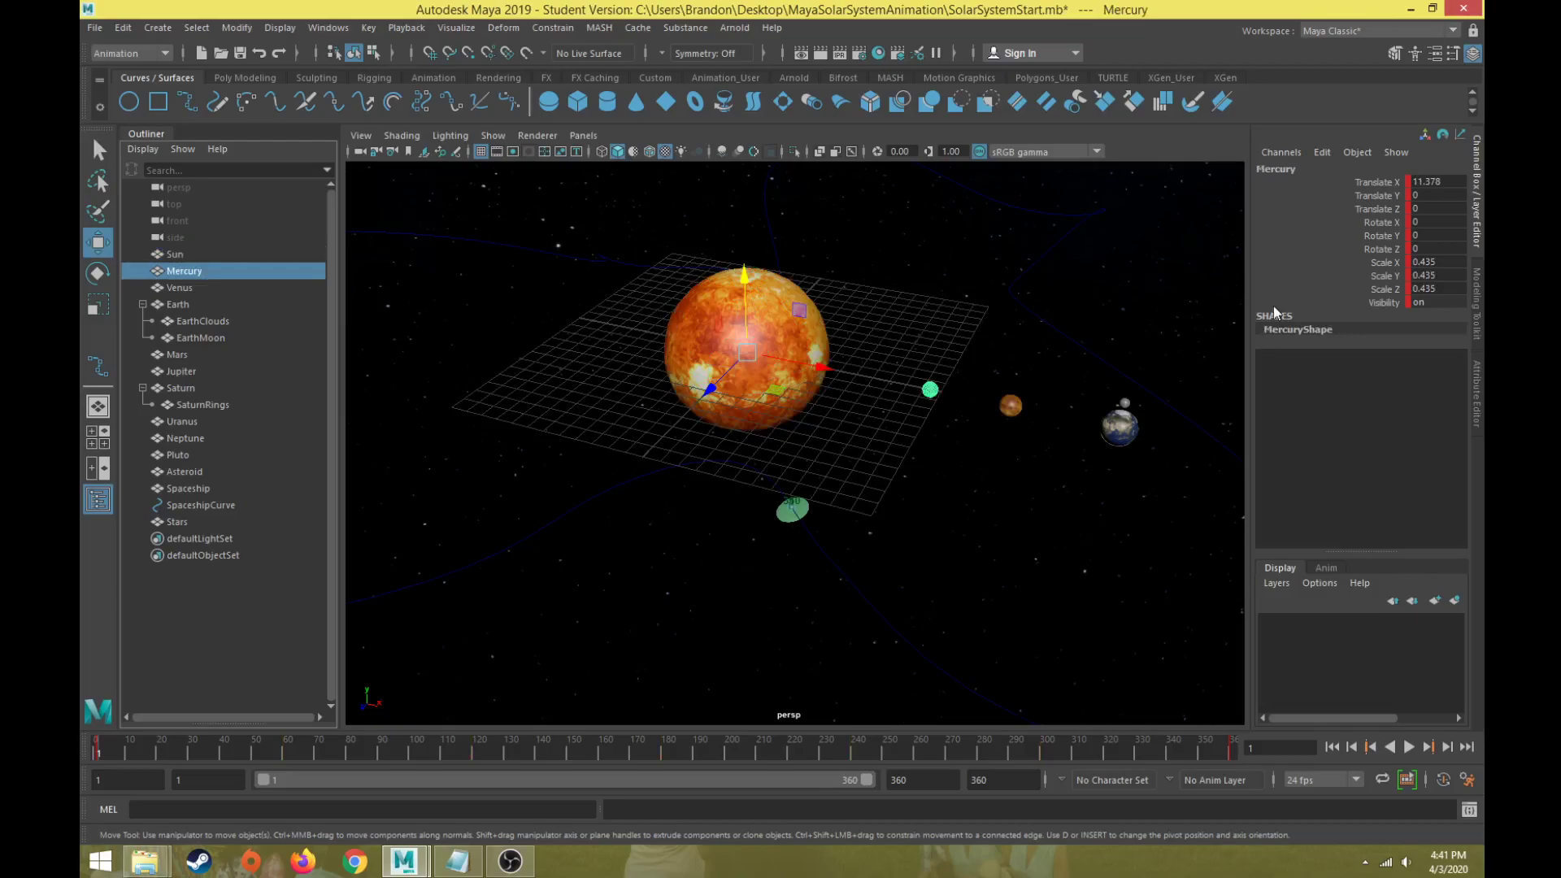
click(1381, 223)
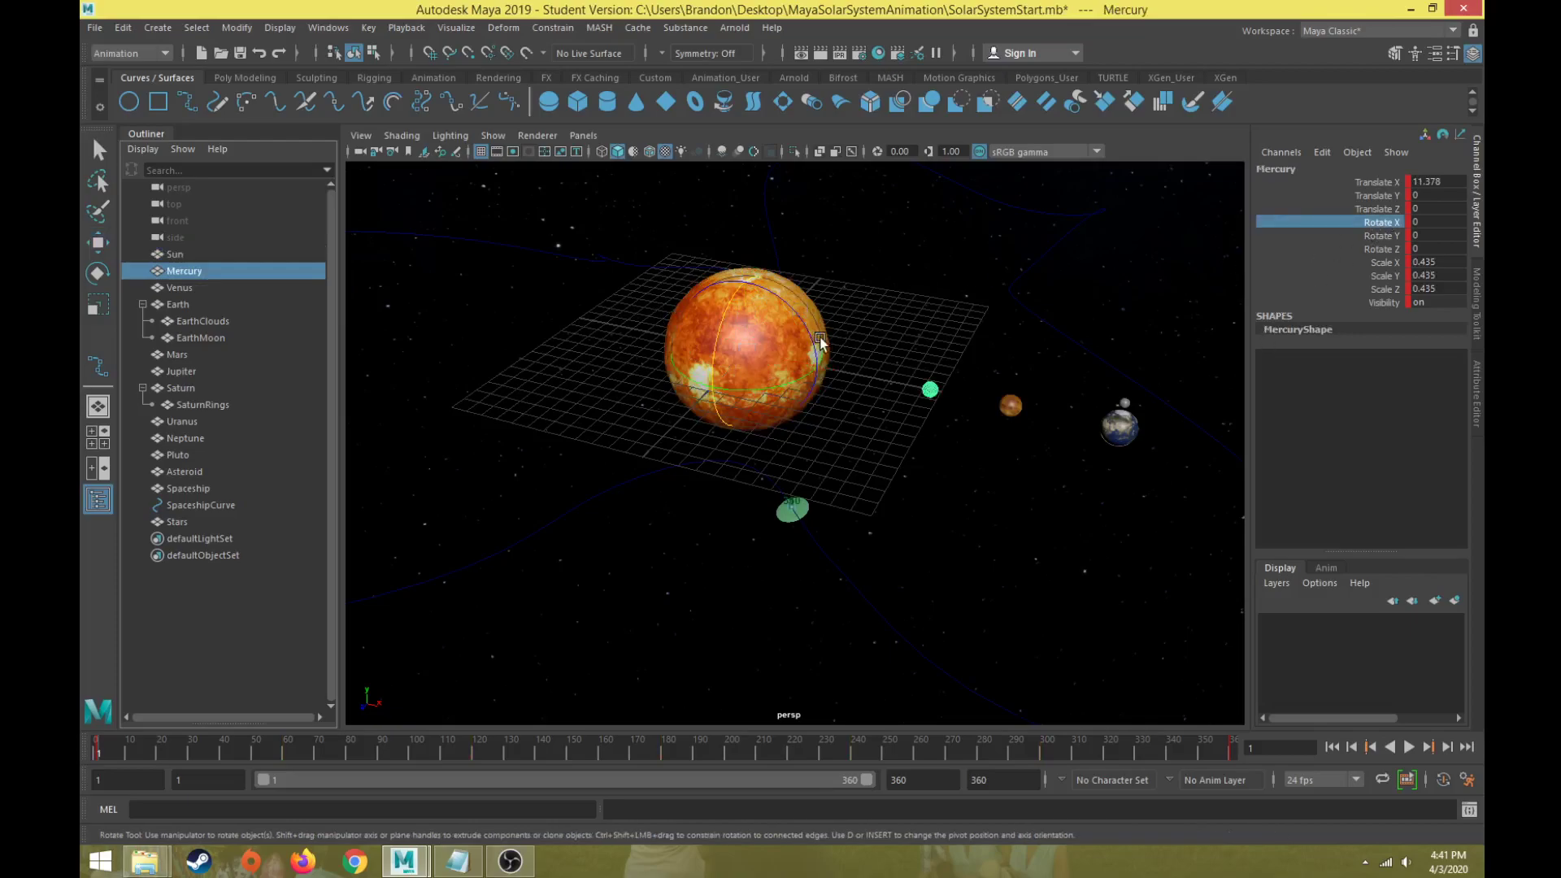
scroll(820, 341, down, 3)
drag(821, 362, 767, 358)
key(ctrl+z)
Step: Break the incoming connection on Mercury's Rotate Z and play the animation
click(1389, 252)
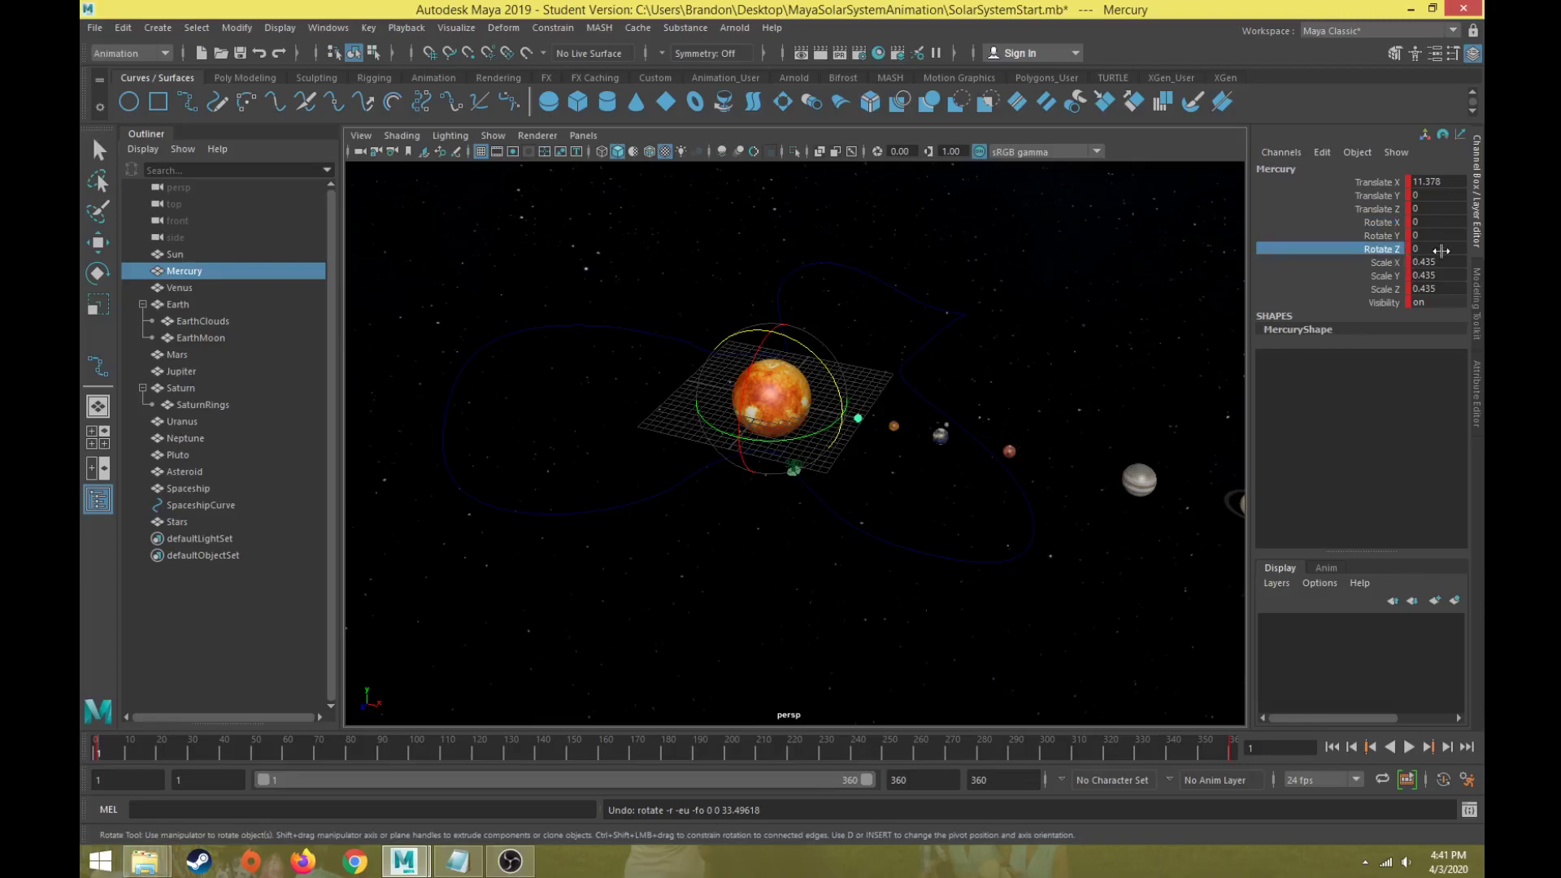
scroll(962, 349, up, 5)
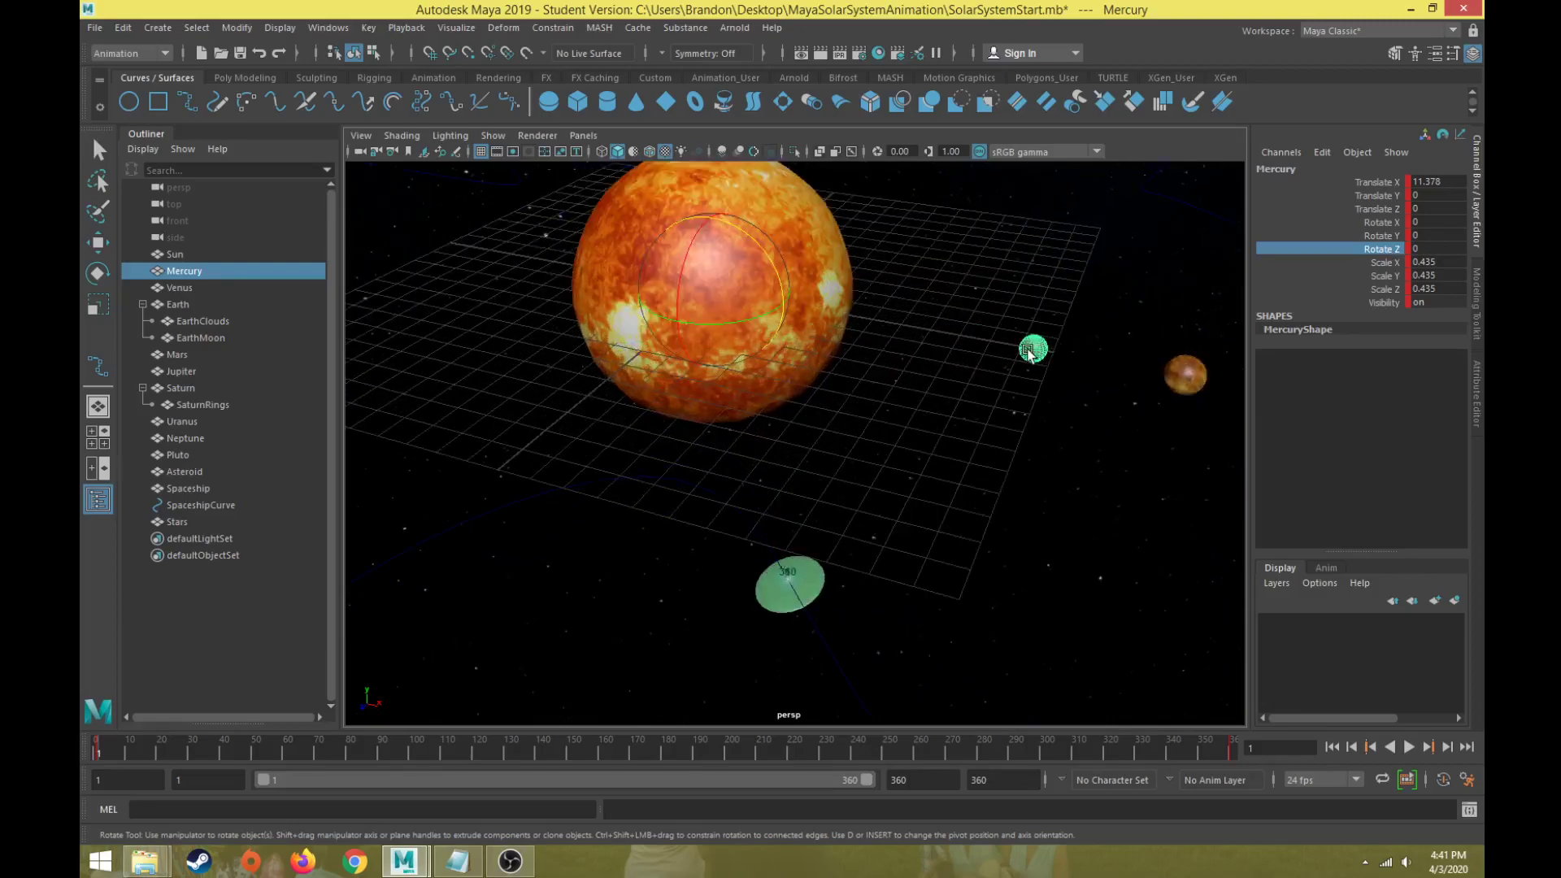
right_click(1387, 253)
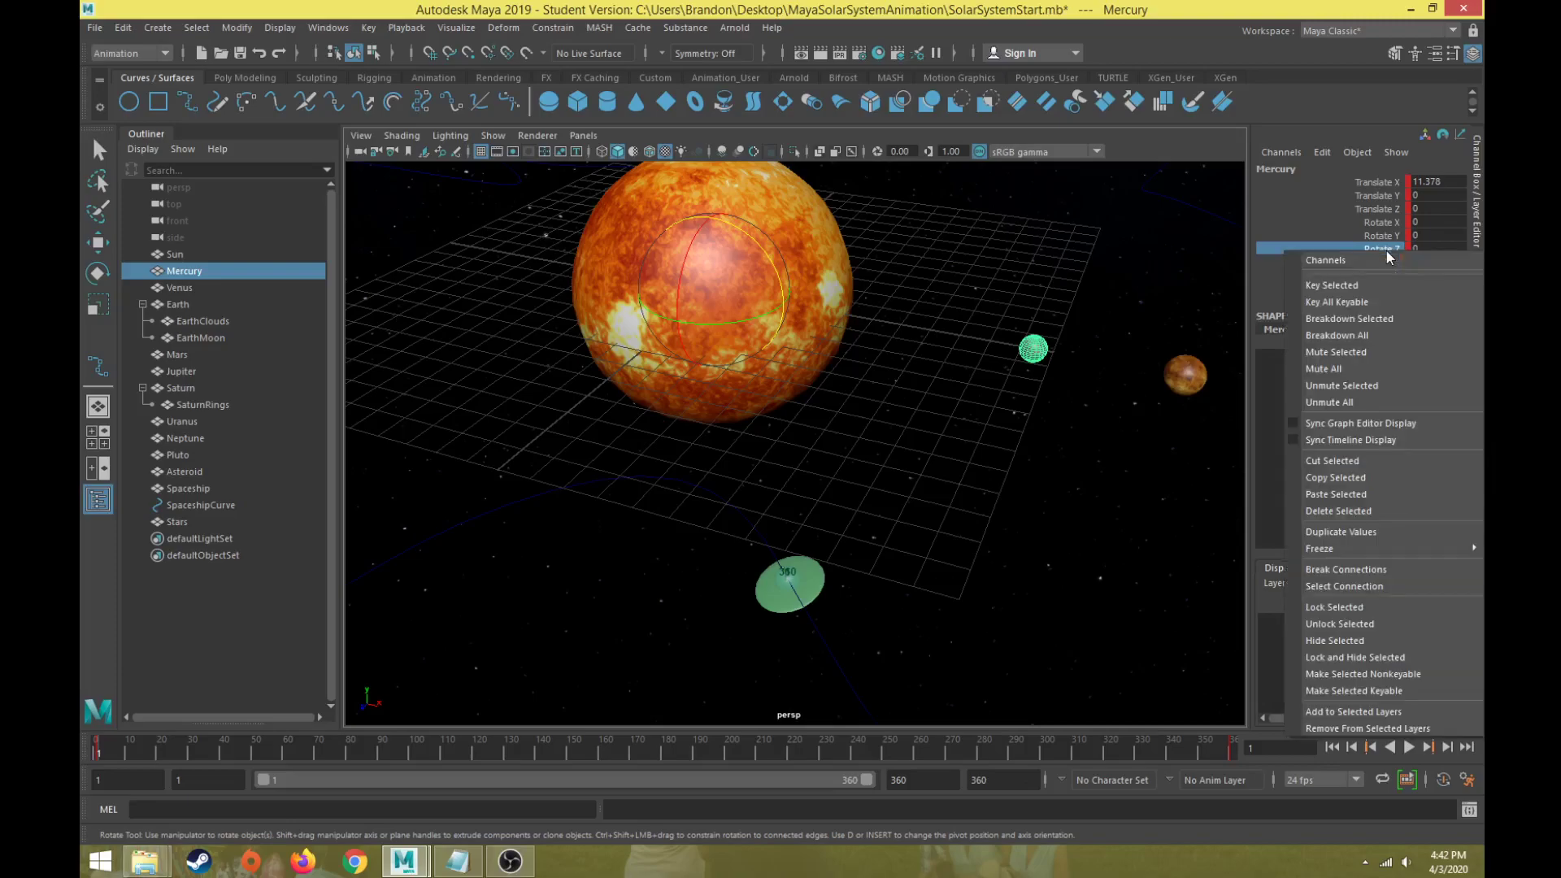
click(1348, 569)
click(1372, 210)
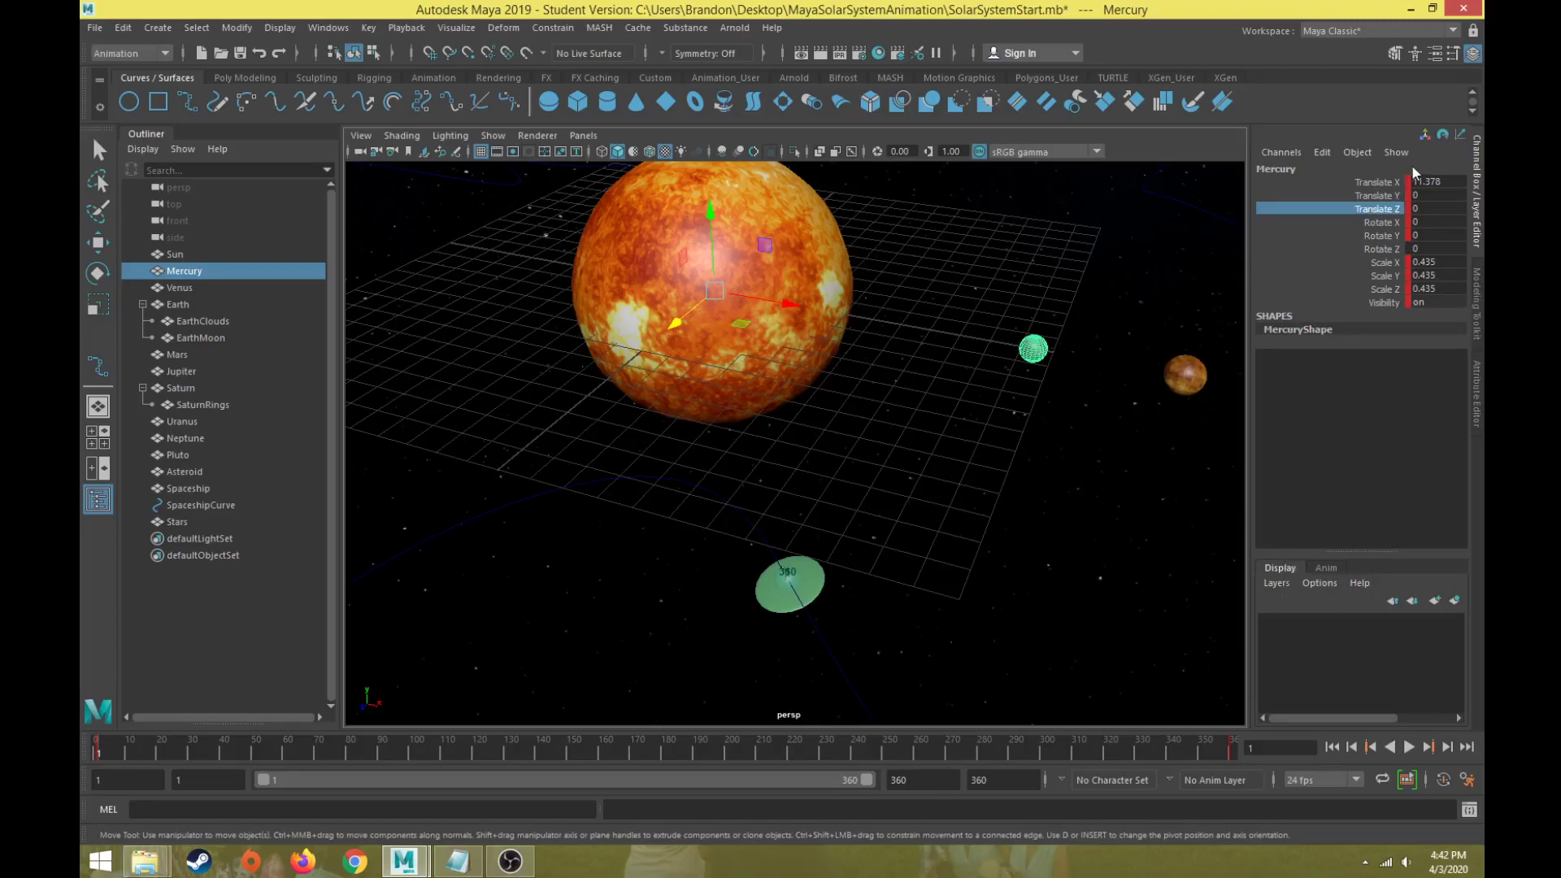
scroll(1059, 575, down, 5)
click(1410, 747)
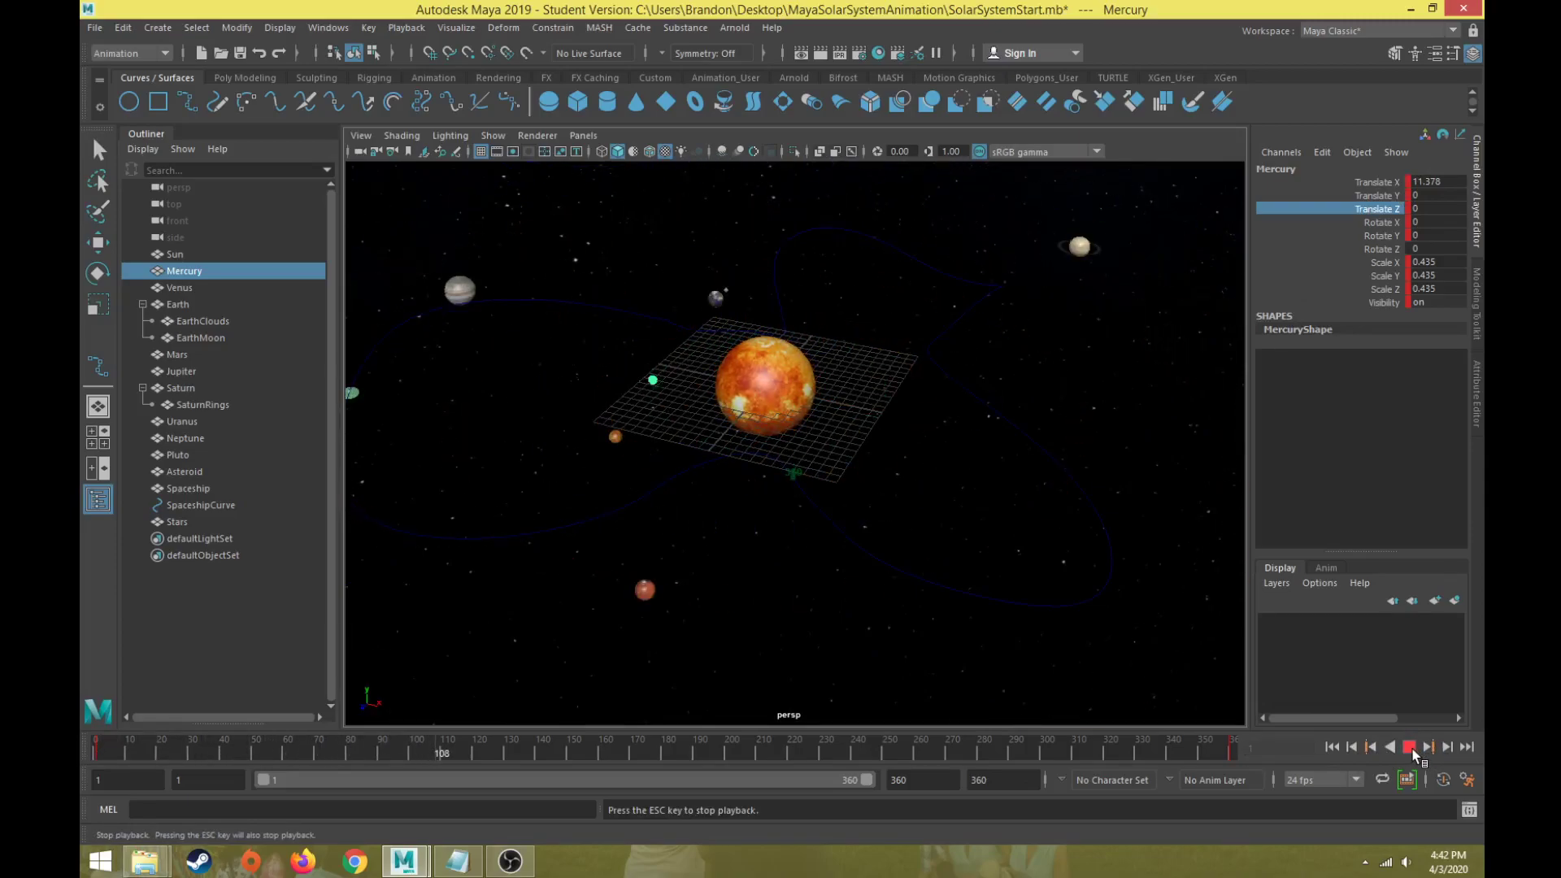
Step: Rotate Mercury's orbit to about 124 degrees on Rotate Z
click(1408, 746)
click(1389, 248)
key(e)
alt+drag(1177, 285, 794, 452)
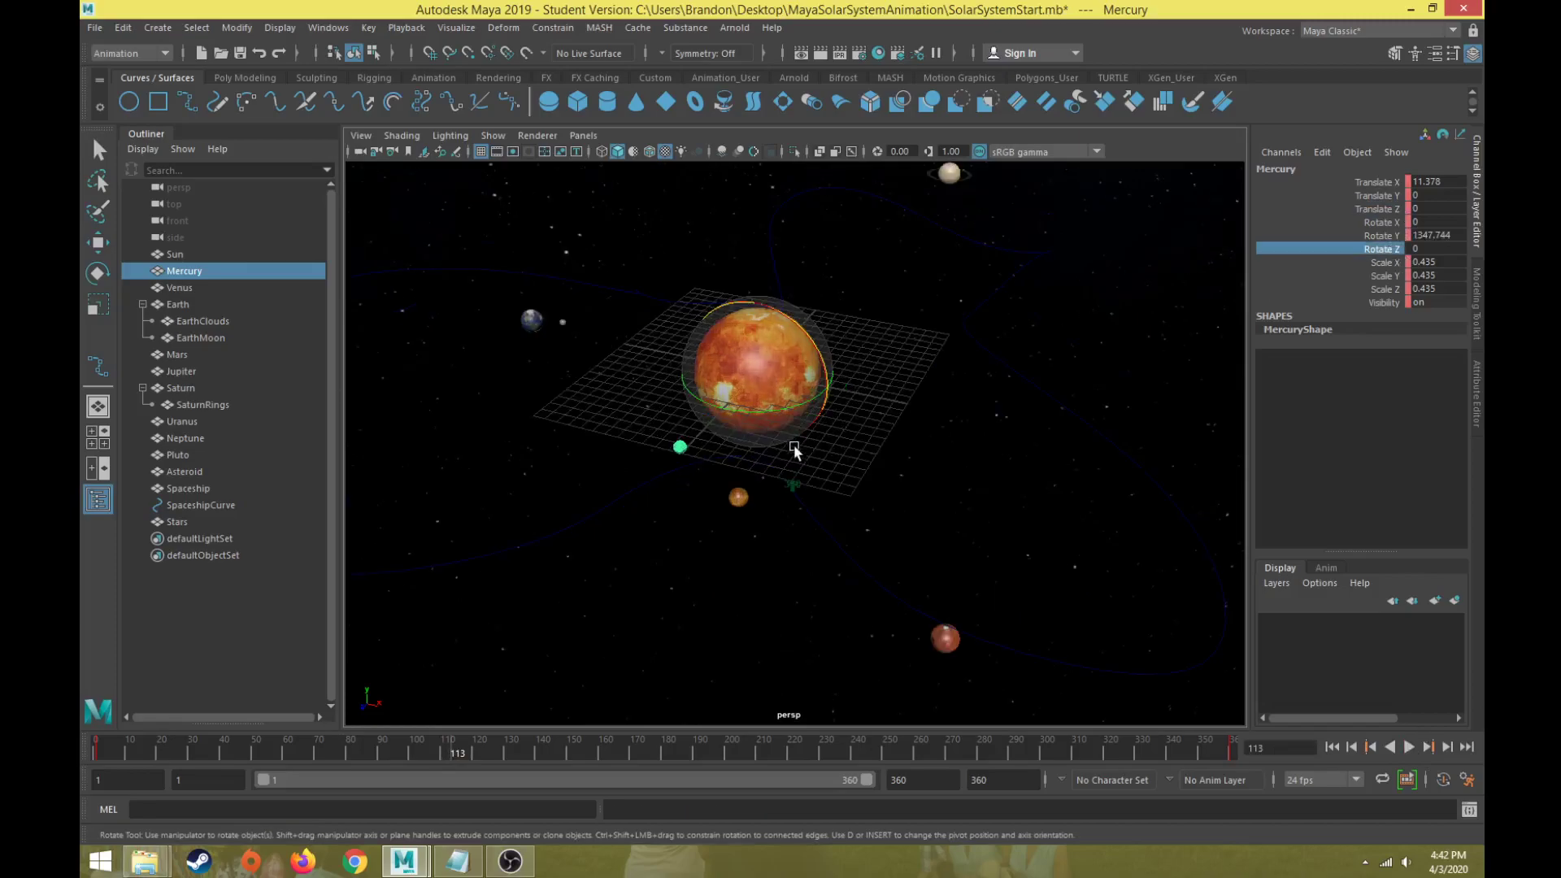
alt+right_drag(794, 452, 878, 693)
drag(1022, 758, 79, 697)
scroll(598, 461, down, 5)
alt+drag(599, 461, 818, 407)
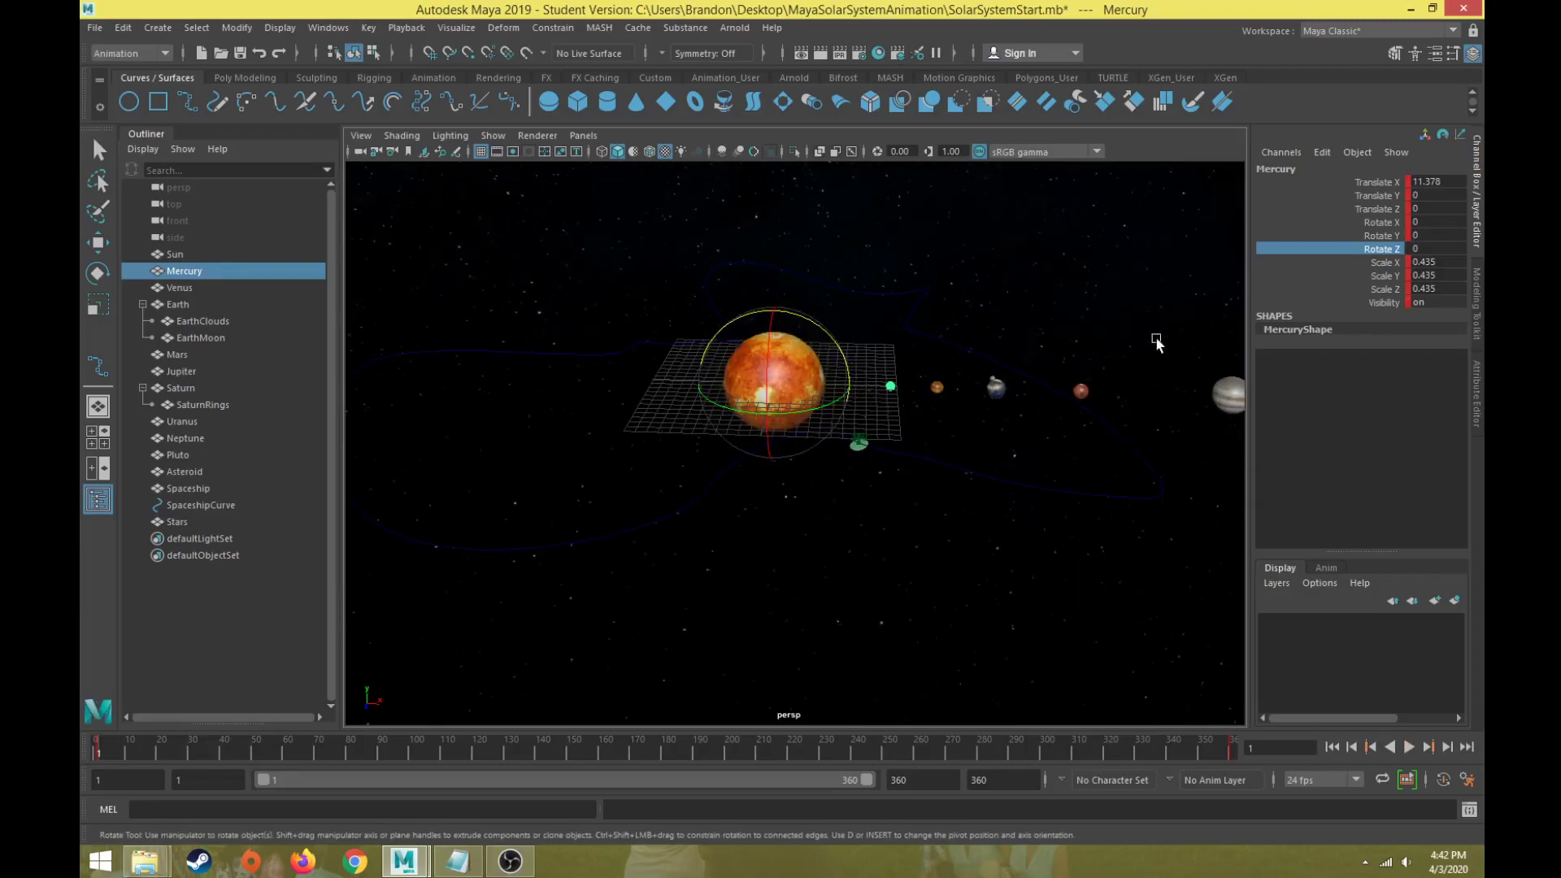
drag(843, 364, 671, 323)
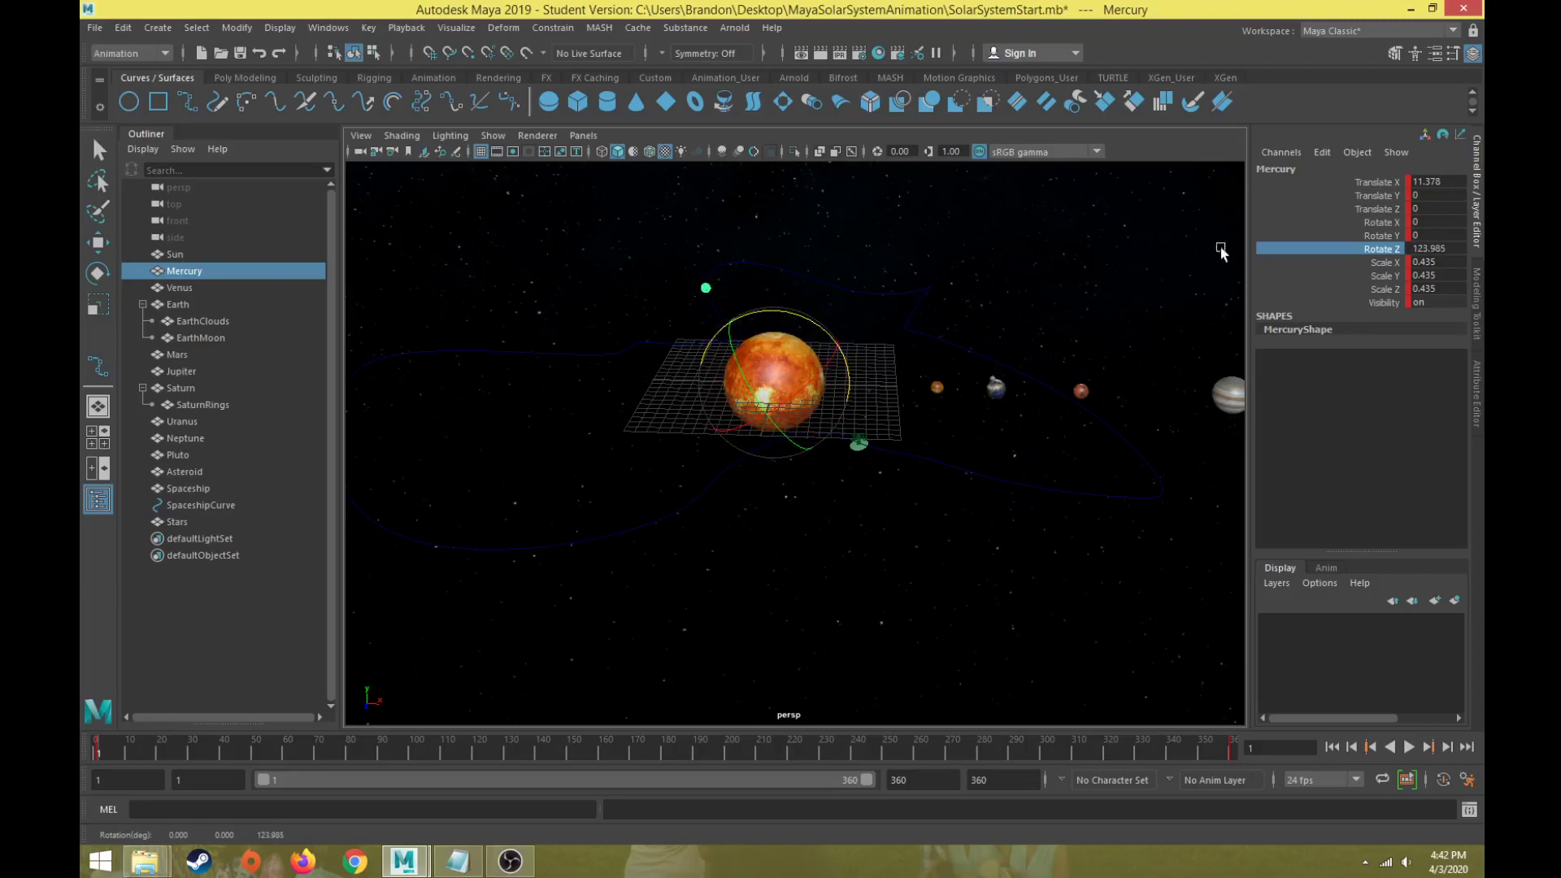
Step: Play the animation to check Mercury's tilt, then stop and rewind to frame 1
click(1408, 747)
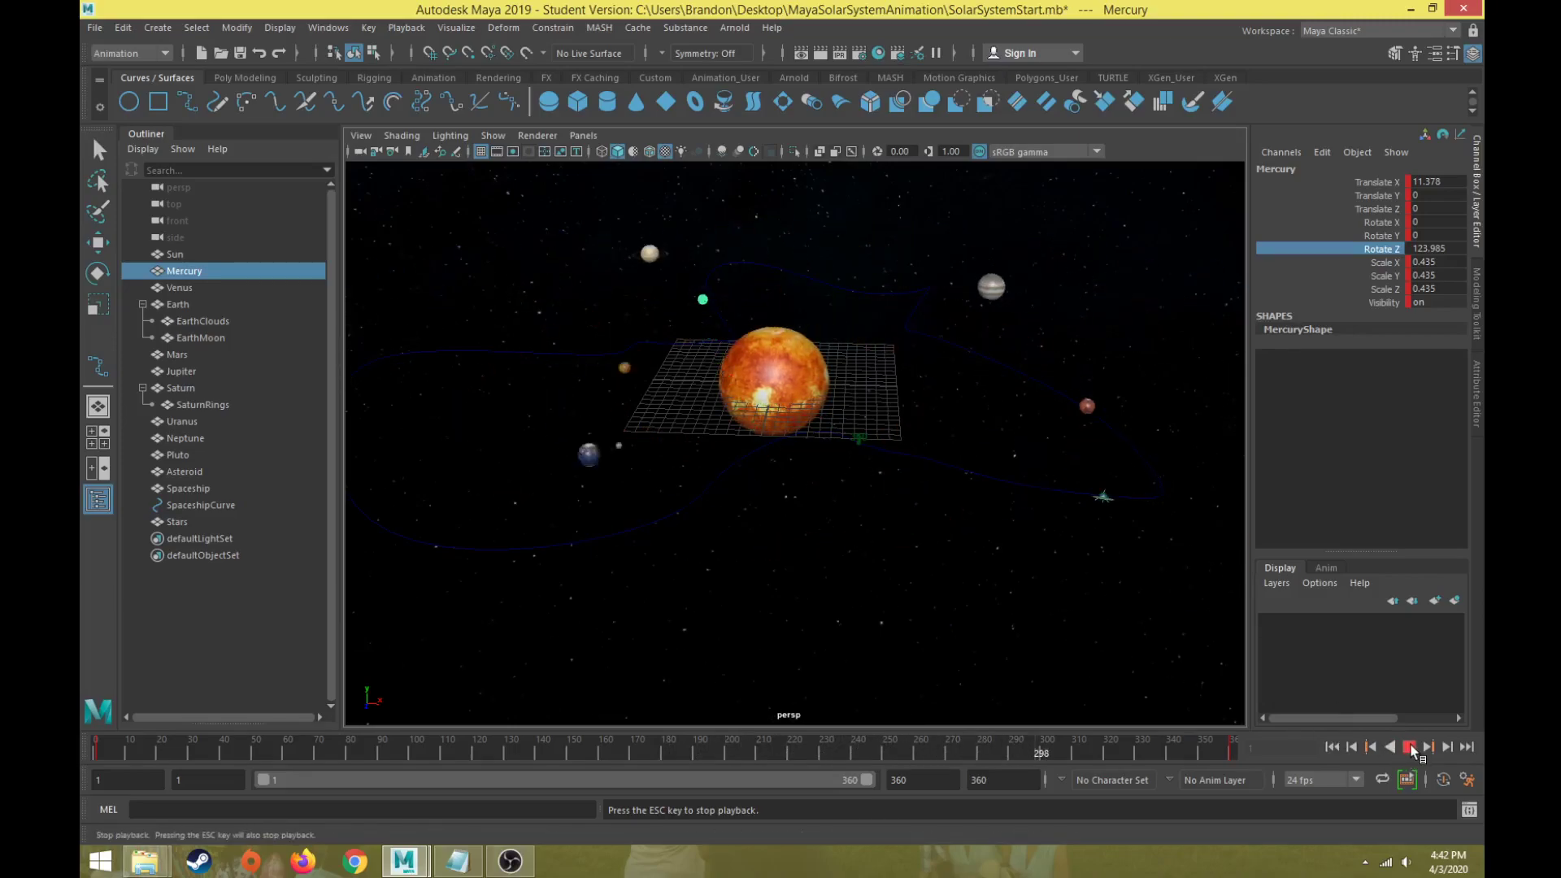
key(Escape)
key(alt+shift+v)
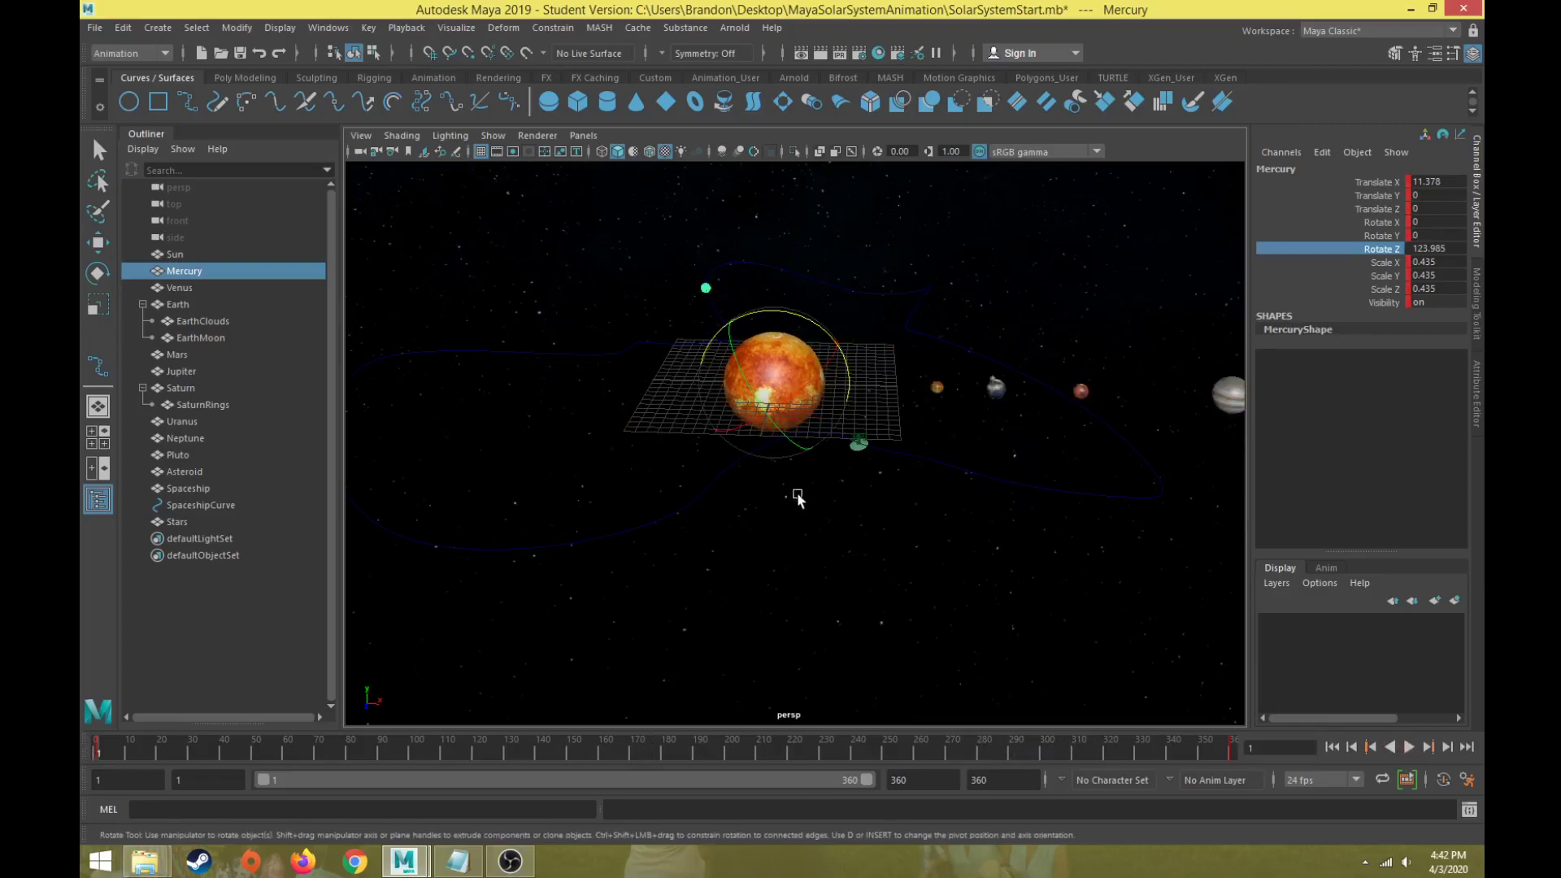
Step: Break the Rotate Z connections on Venus and Earth and tilt their orbits on Z
click(937, 389)
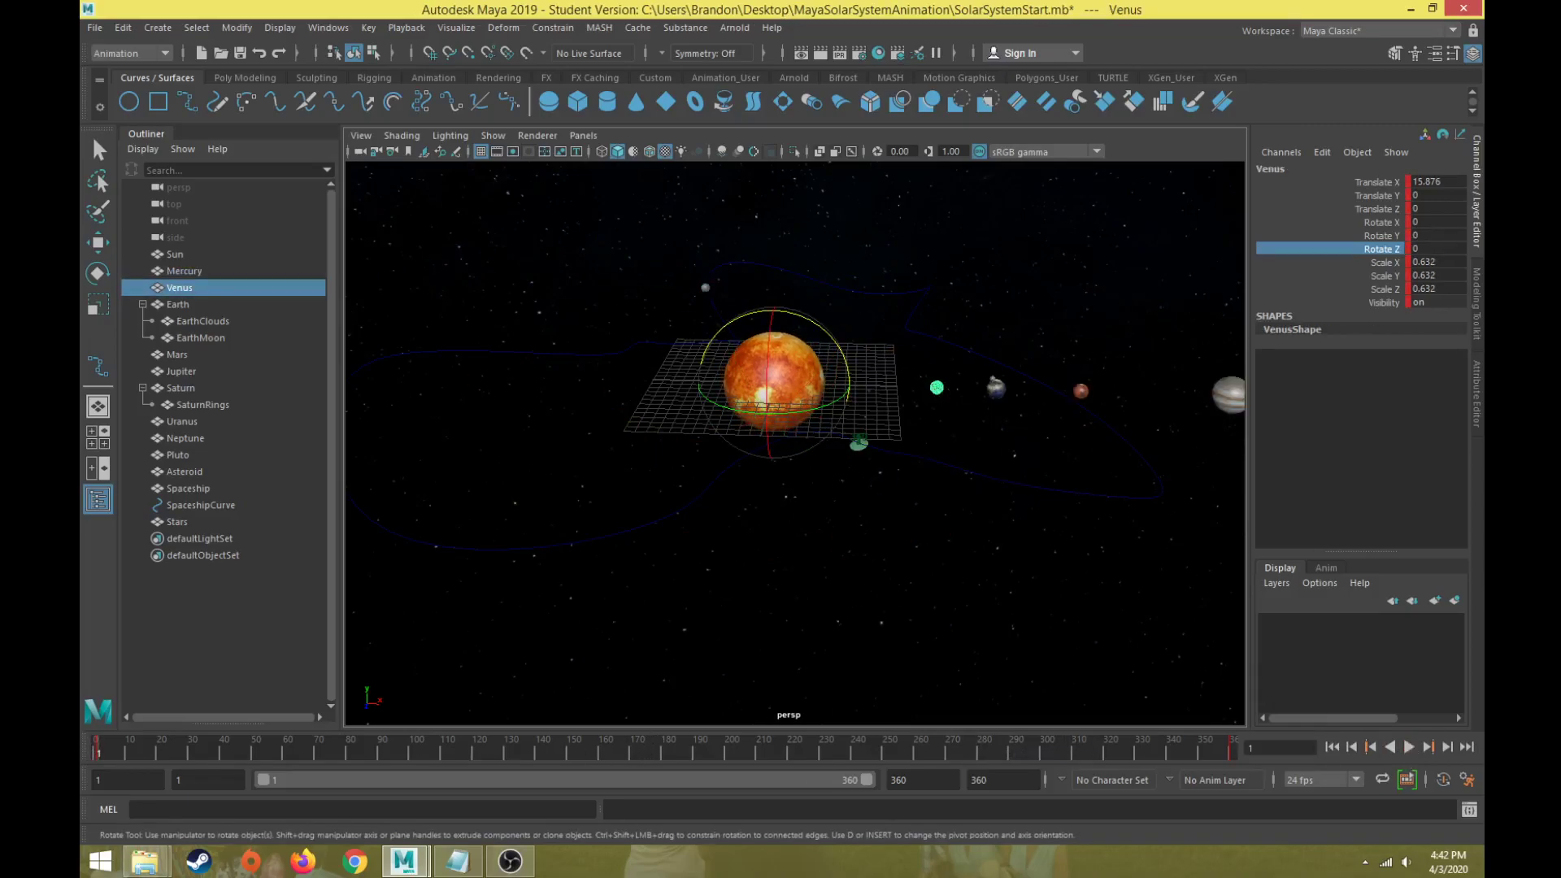
right_click(1392, 255)
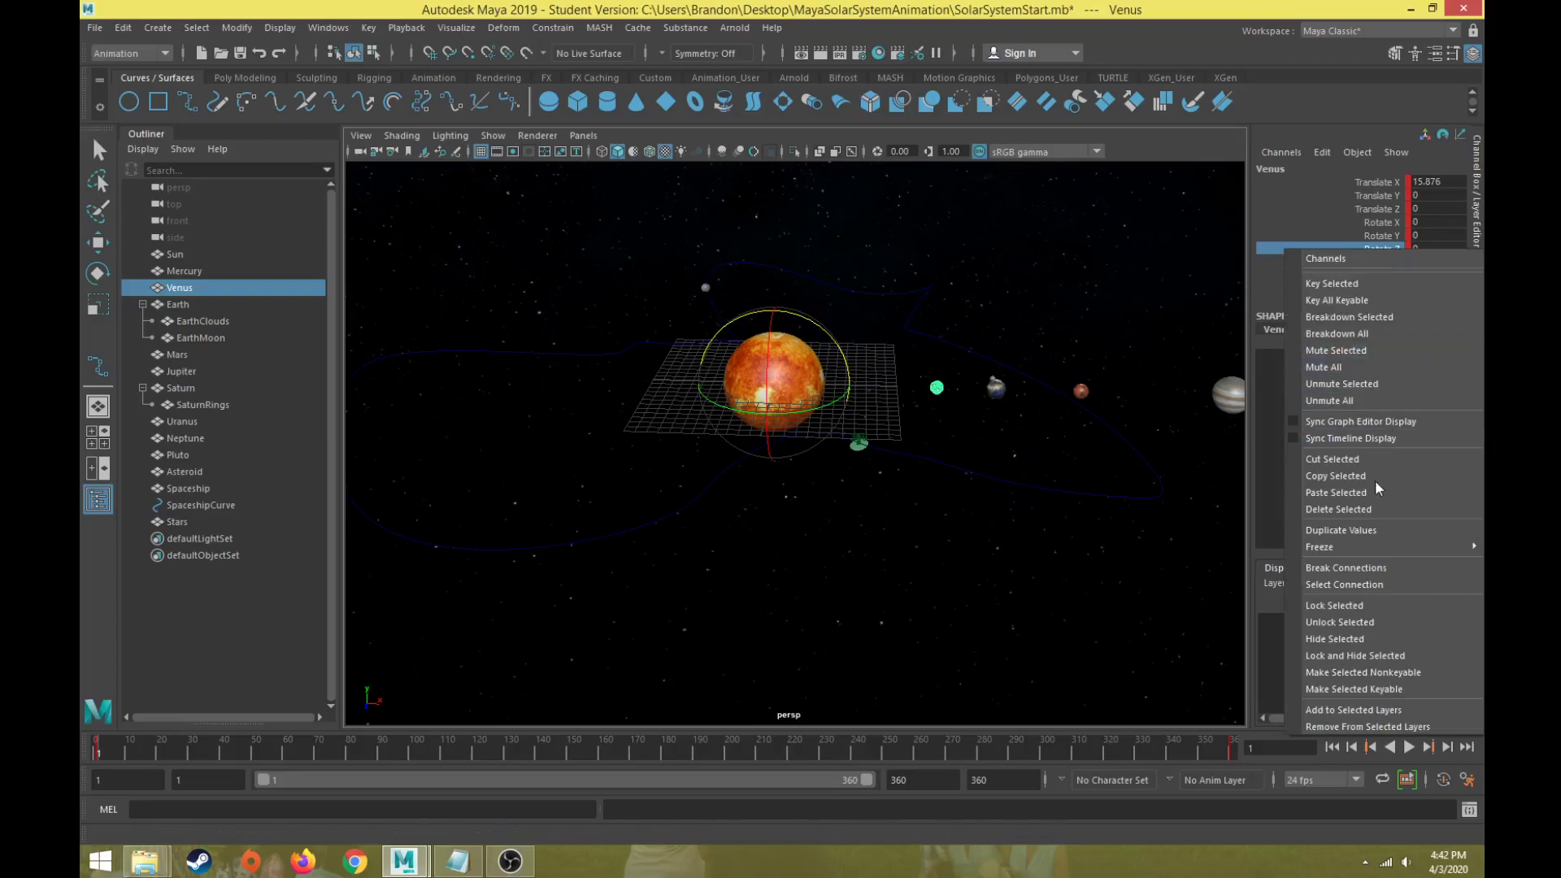
click(1353, 567)
mouse_move(821, 329)
mouse_down()
mouse_move(837, 382)
mouse_move(841, 346)
mouse_up()
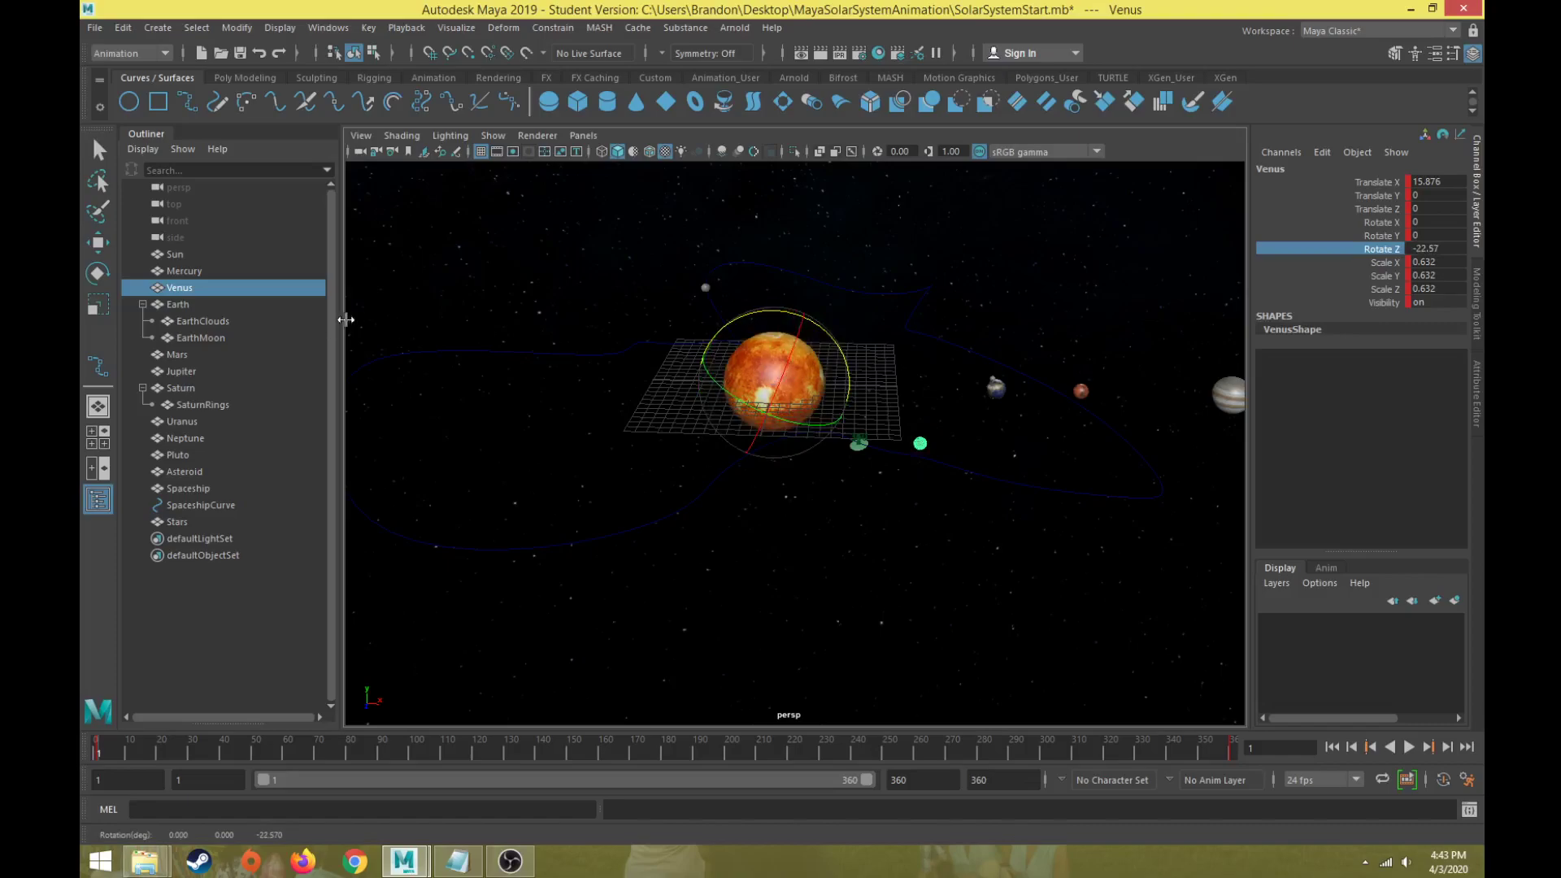
click(235, 306)
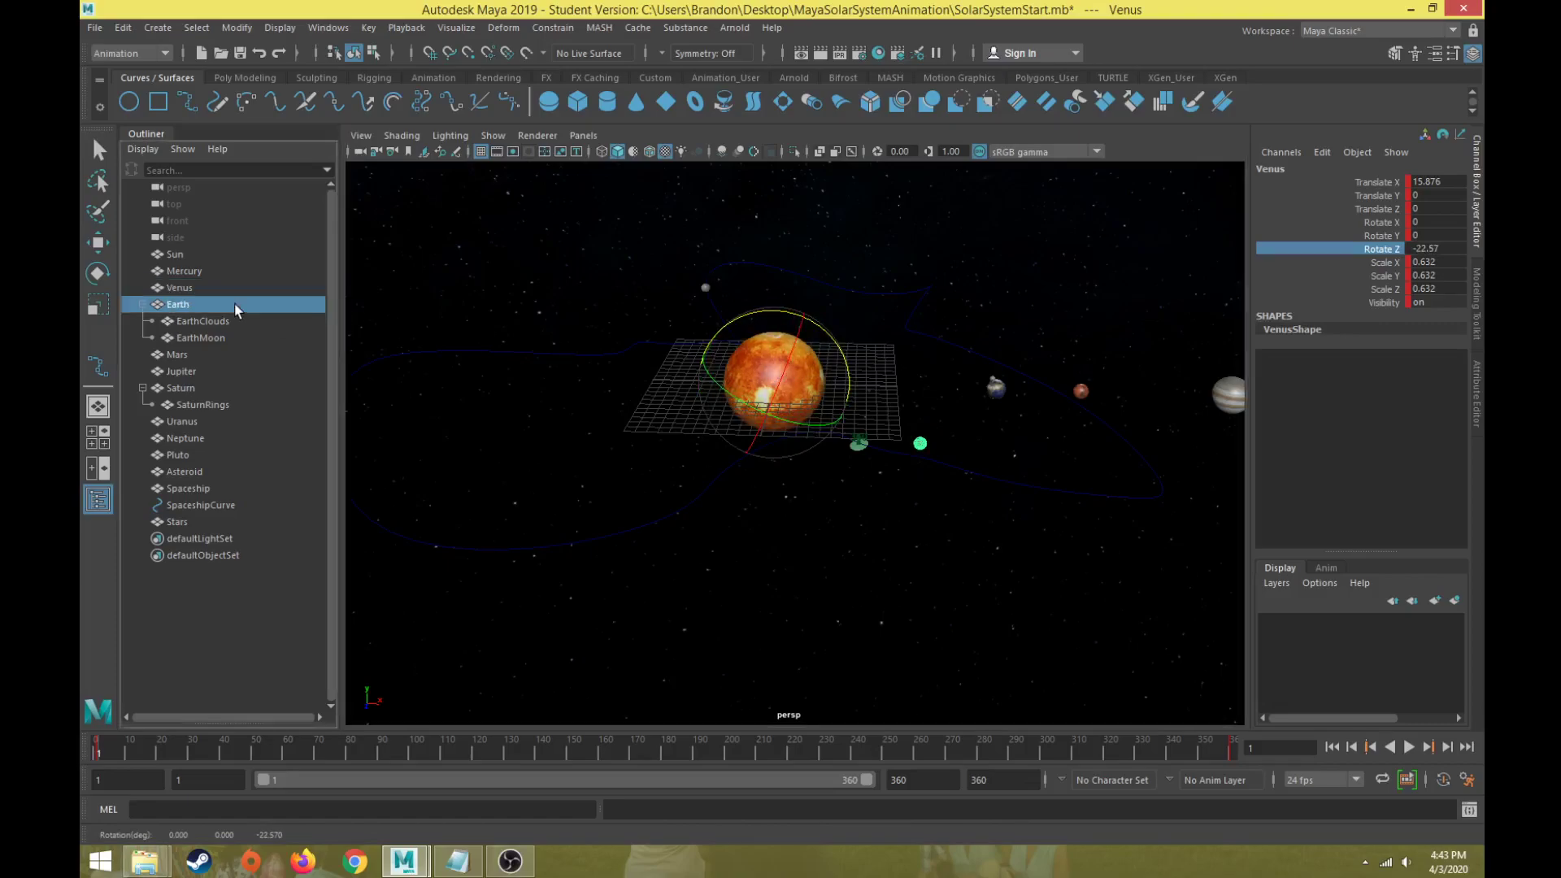
right_click(1381, 255)
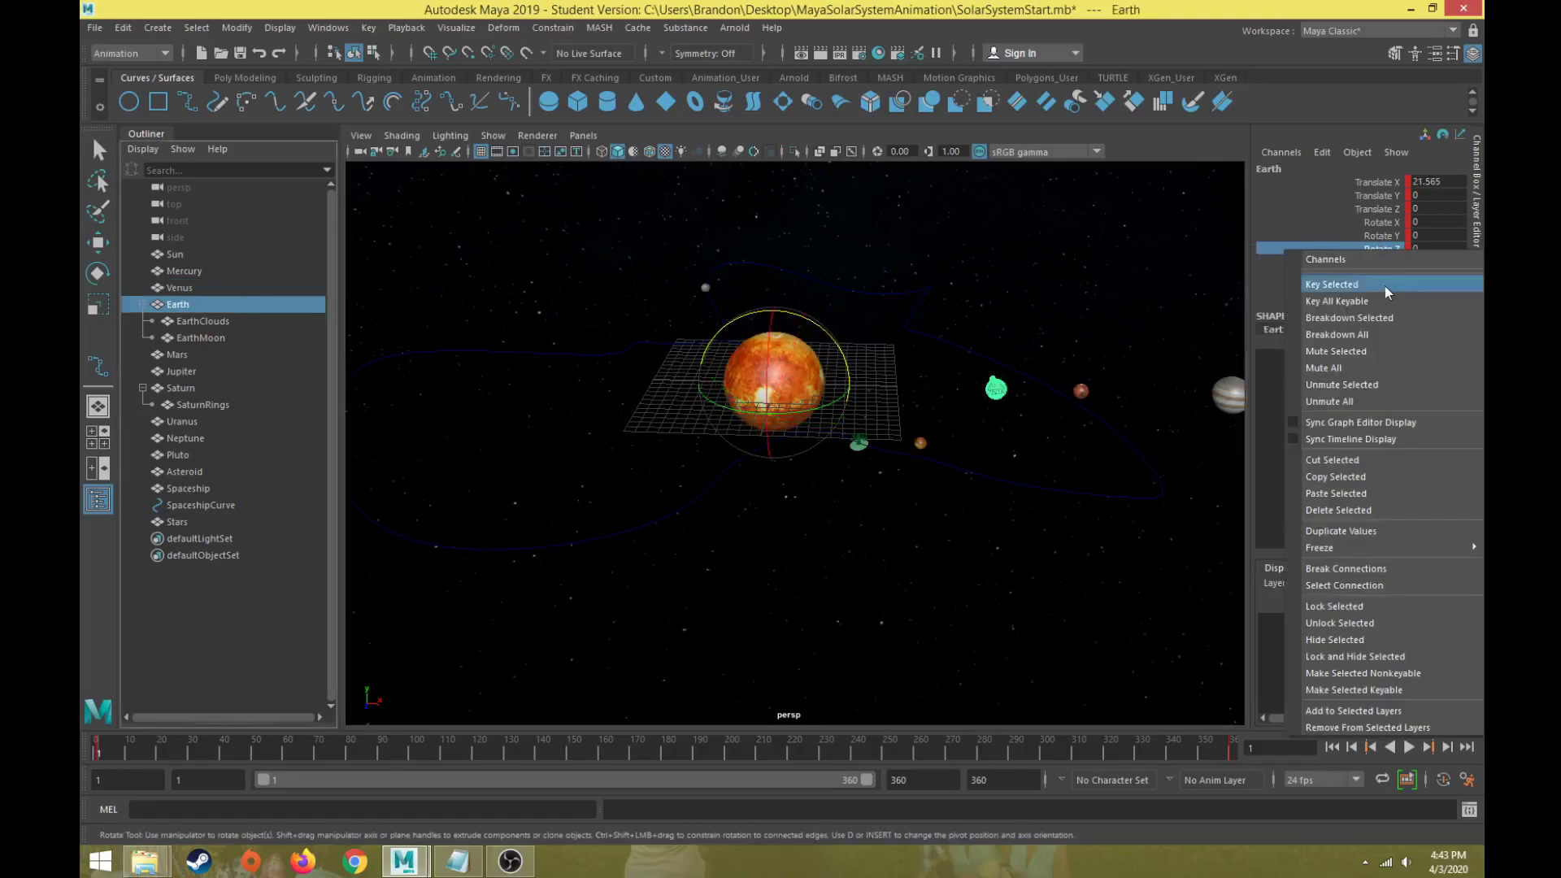
click(1363, 568)
drag(829, 336, 774, 292)
Step: Free Rotate Z on Mars and Jupiter and tilt them to about -147.8 and -20.0 degrees
click(216, 354)
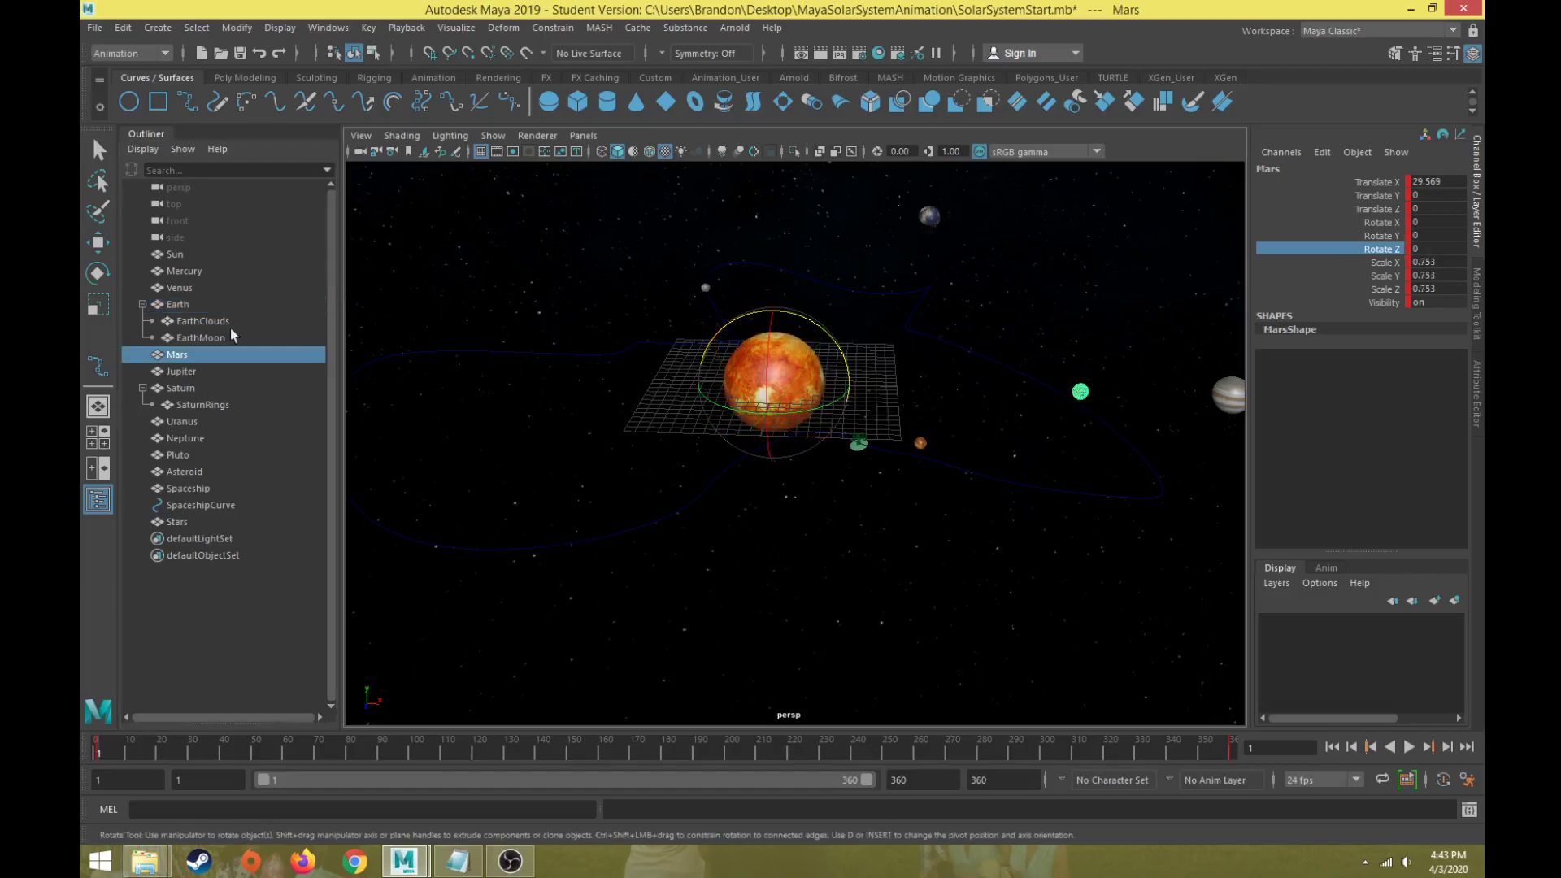
right_drag(1393, 251, 864, 295)
drag(827, 325, 745, 526)
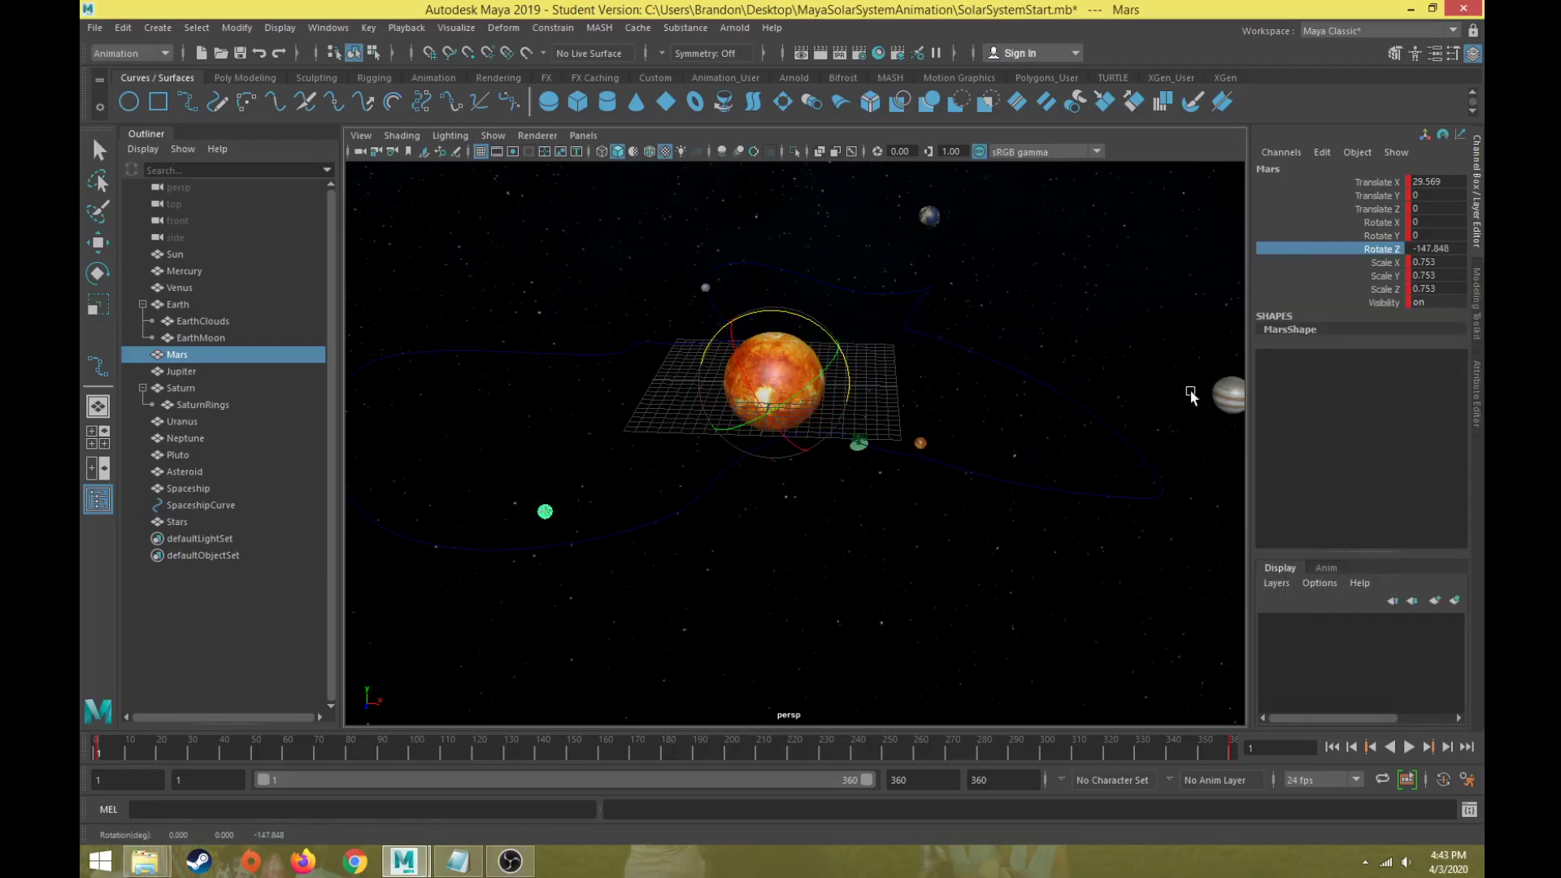
click(1226, 395)
right_click(1380, 259)
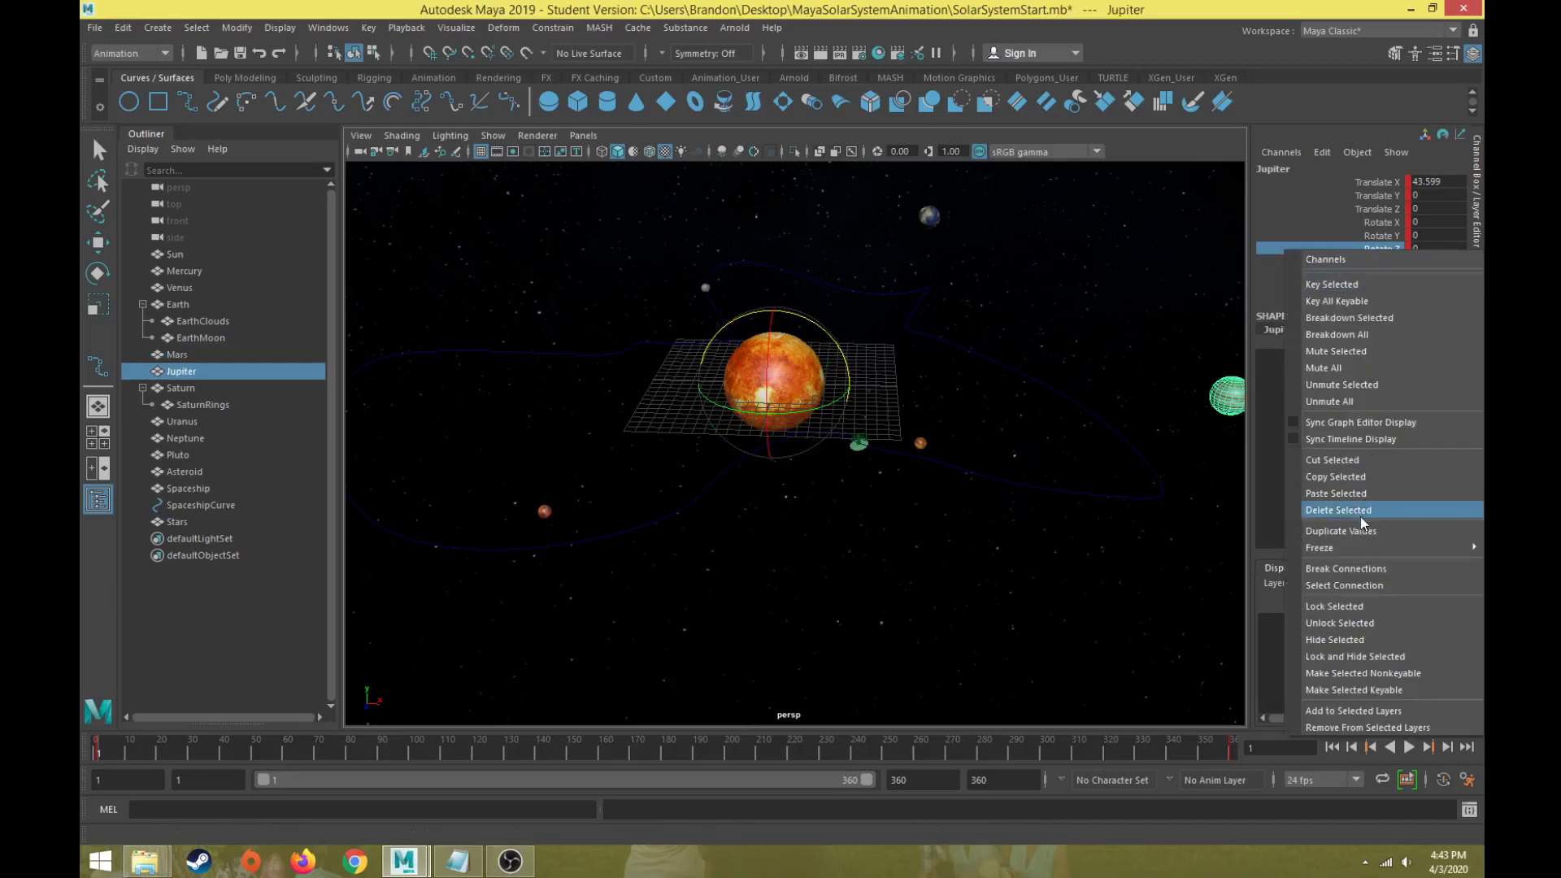
click(1348, 566)
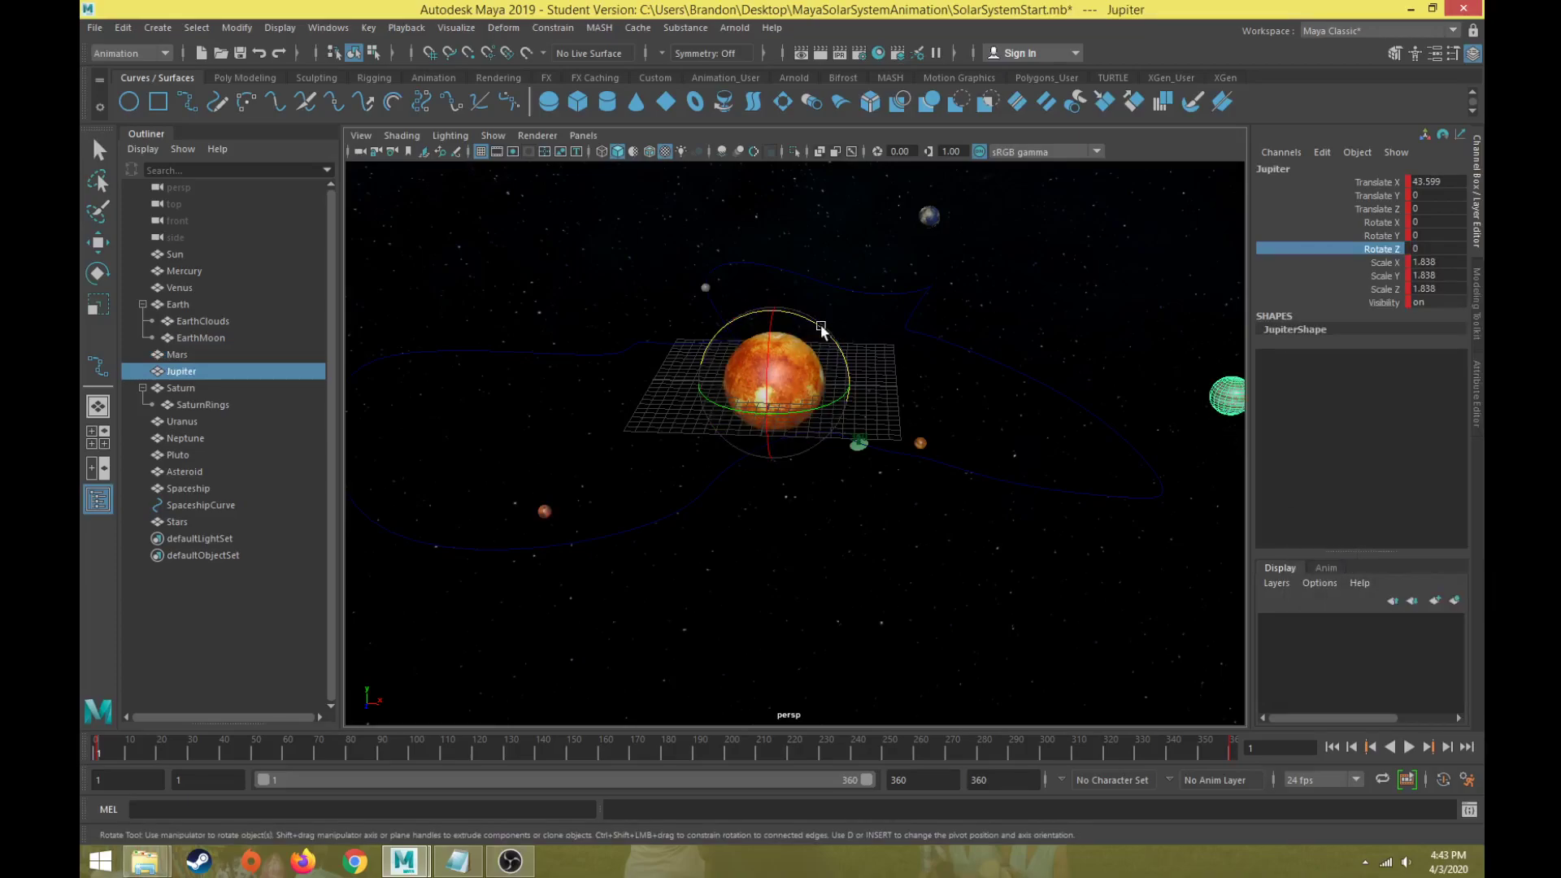
drag(805, 340, 813, 375)
scroll(830, 418, down, 4)
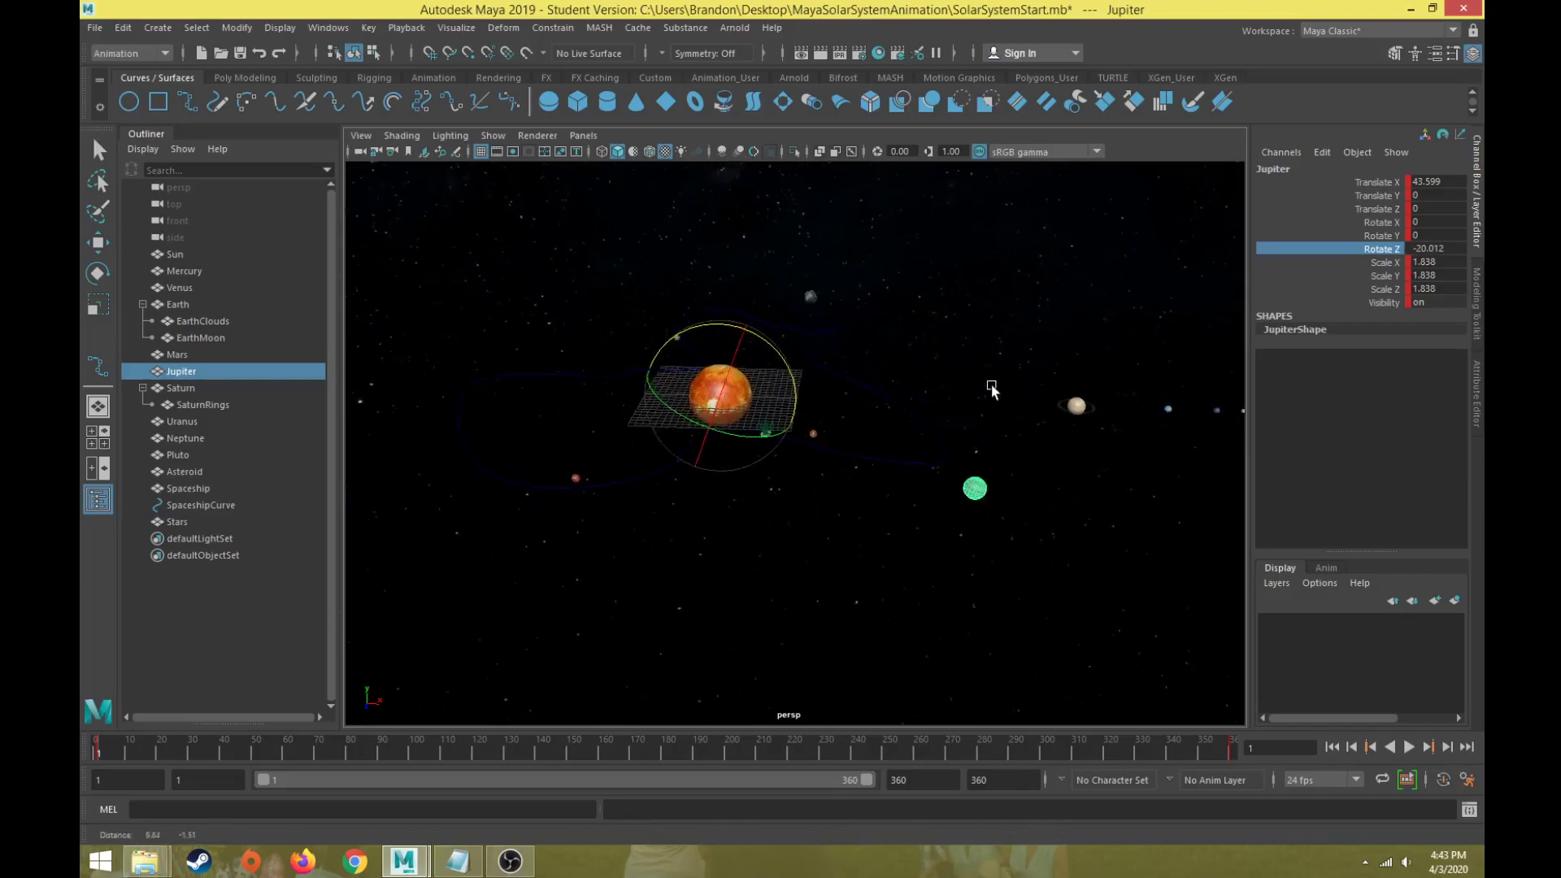
Step: Break Saturn's Rotate Z connection and tilt its orbit around the Z axis
click(181, 389)
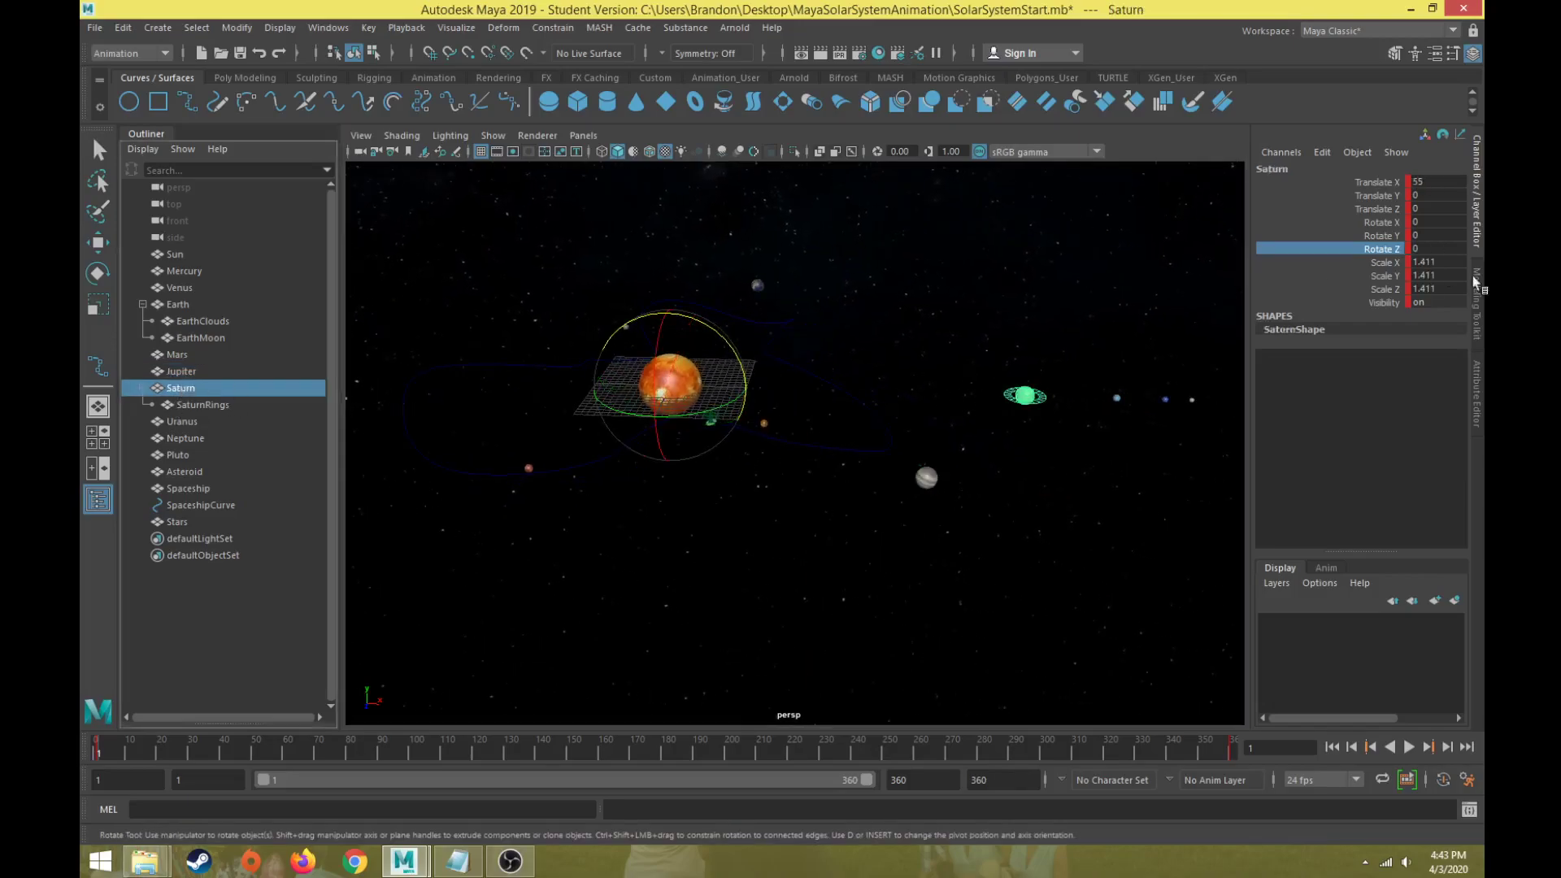
right_click(1390, 255)
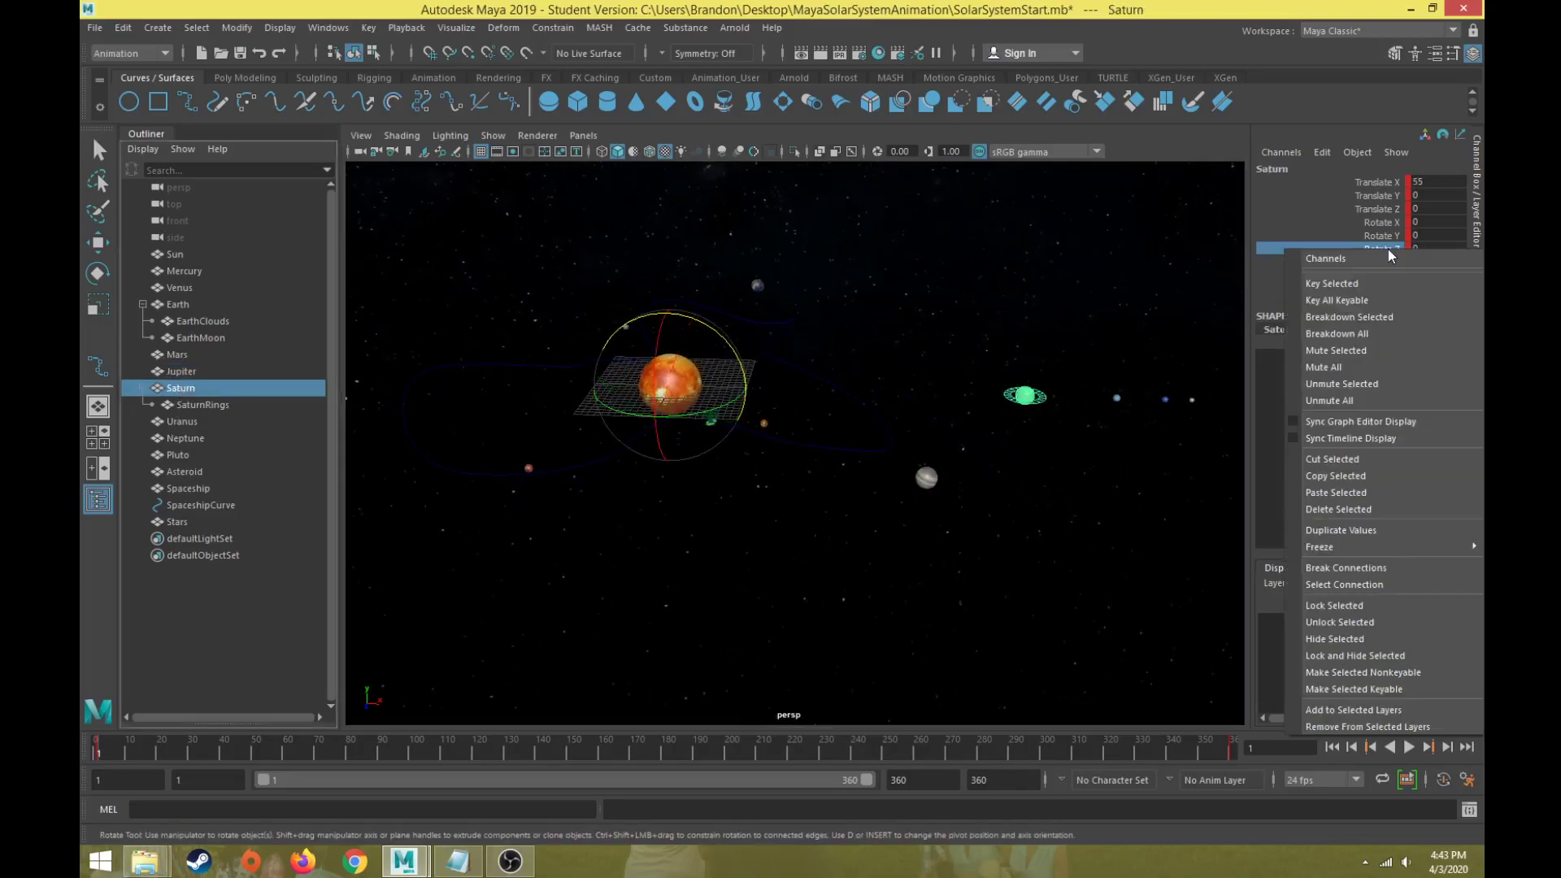
click(1353, 564)
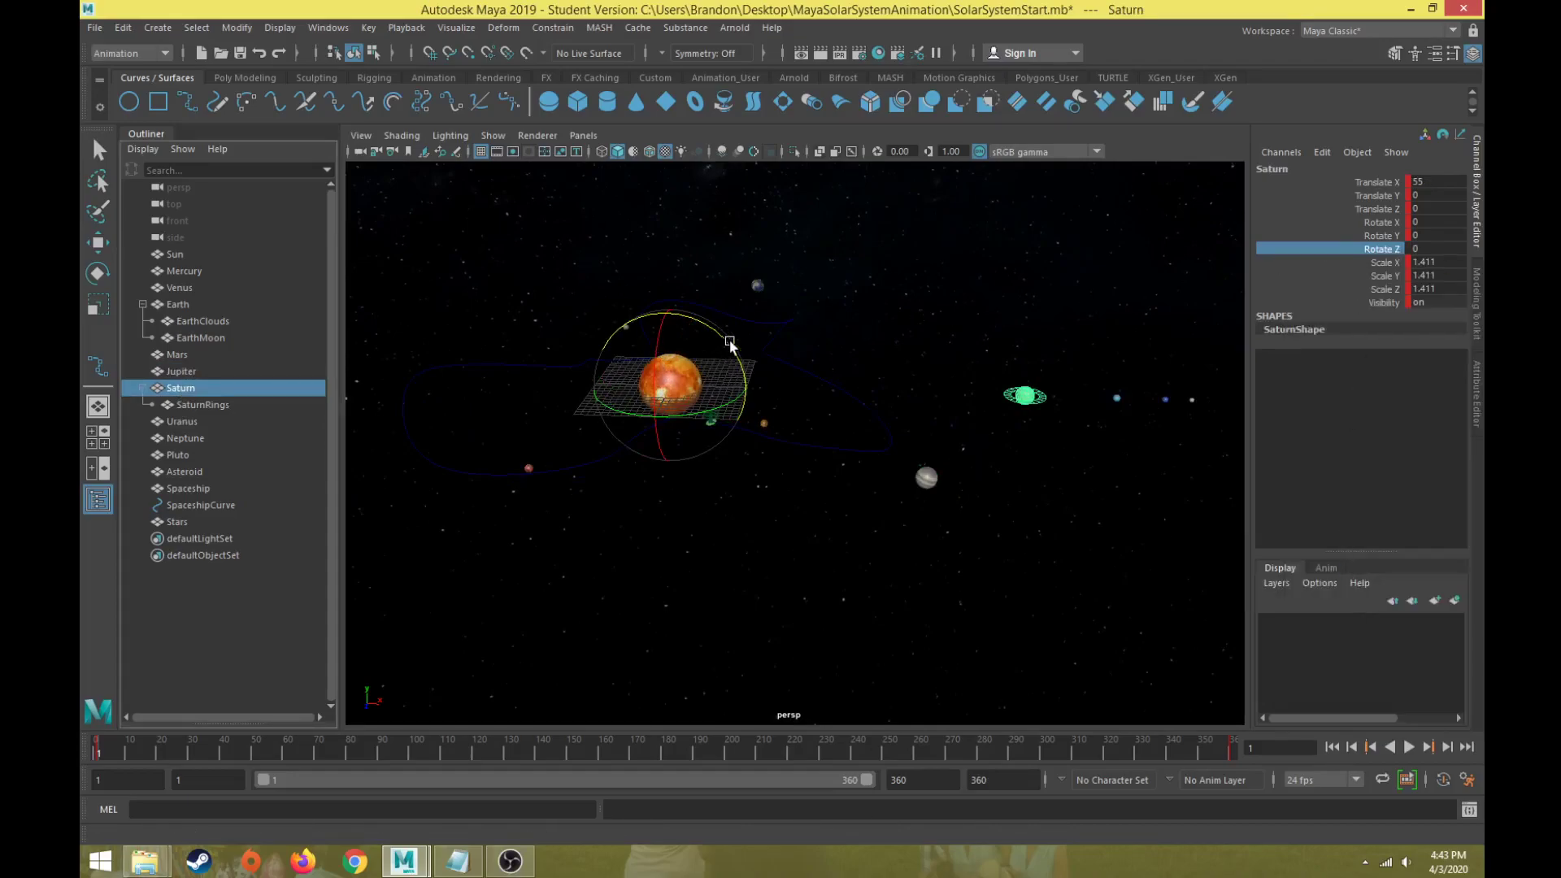
drag(732, 343, 908, 315)
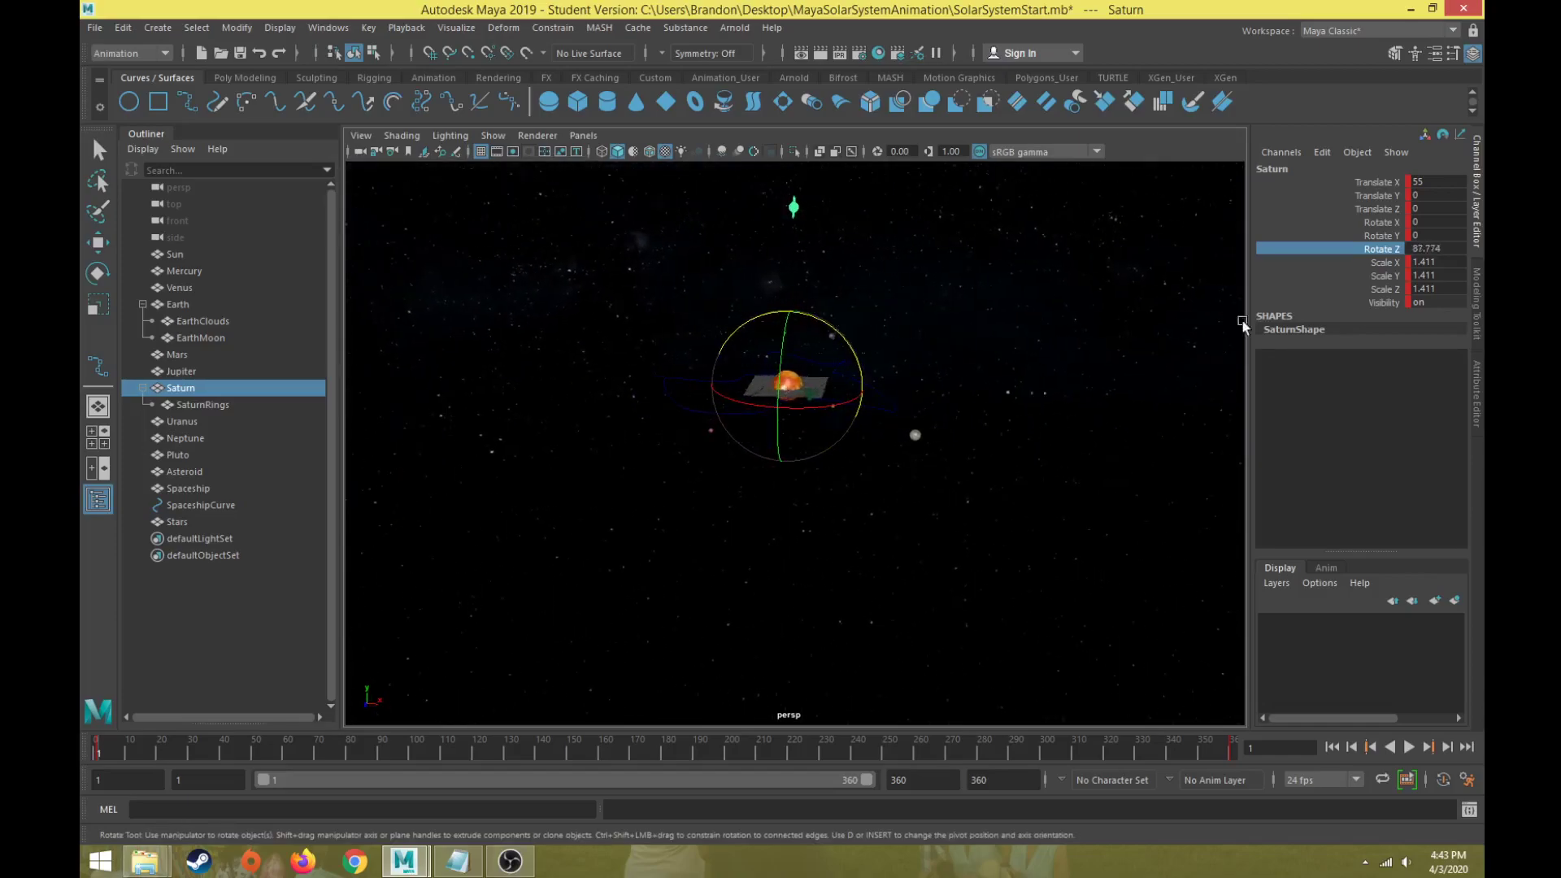
scroll(976, 397, up, 2)
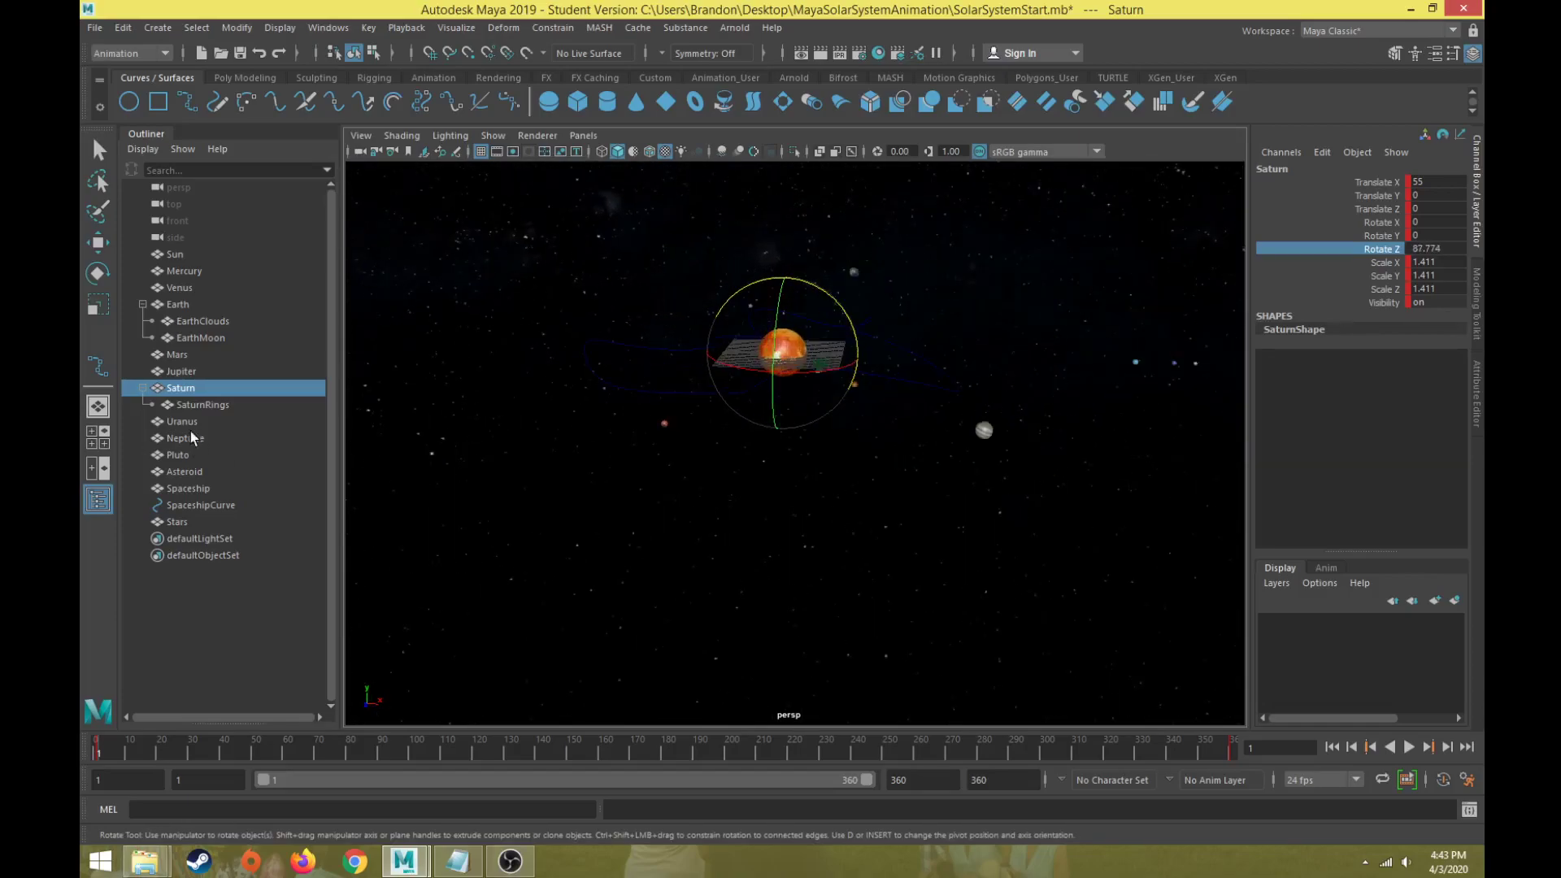
Step: Tilt Uranus's orbit after breaking its Rotate Z connection, and tilt Neptune's orbit slightly
click(642, 414)
right_click(1401, 241)
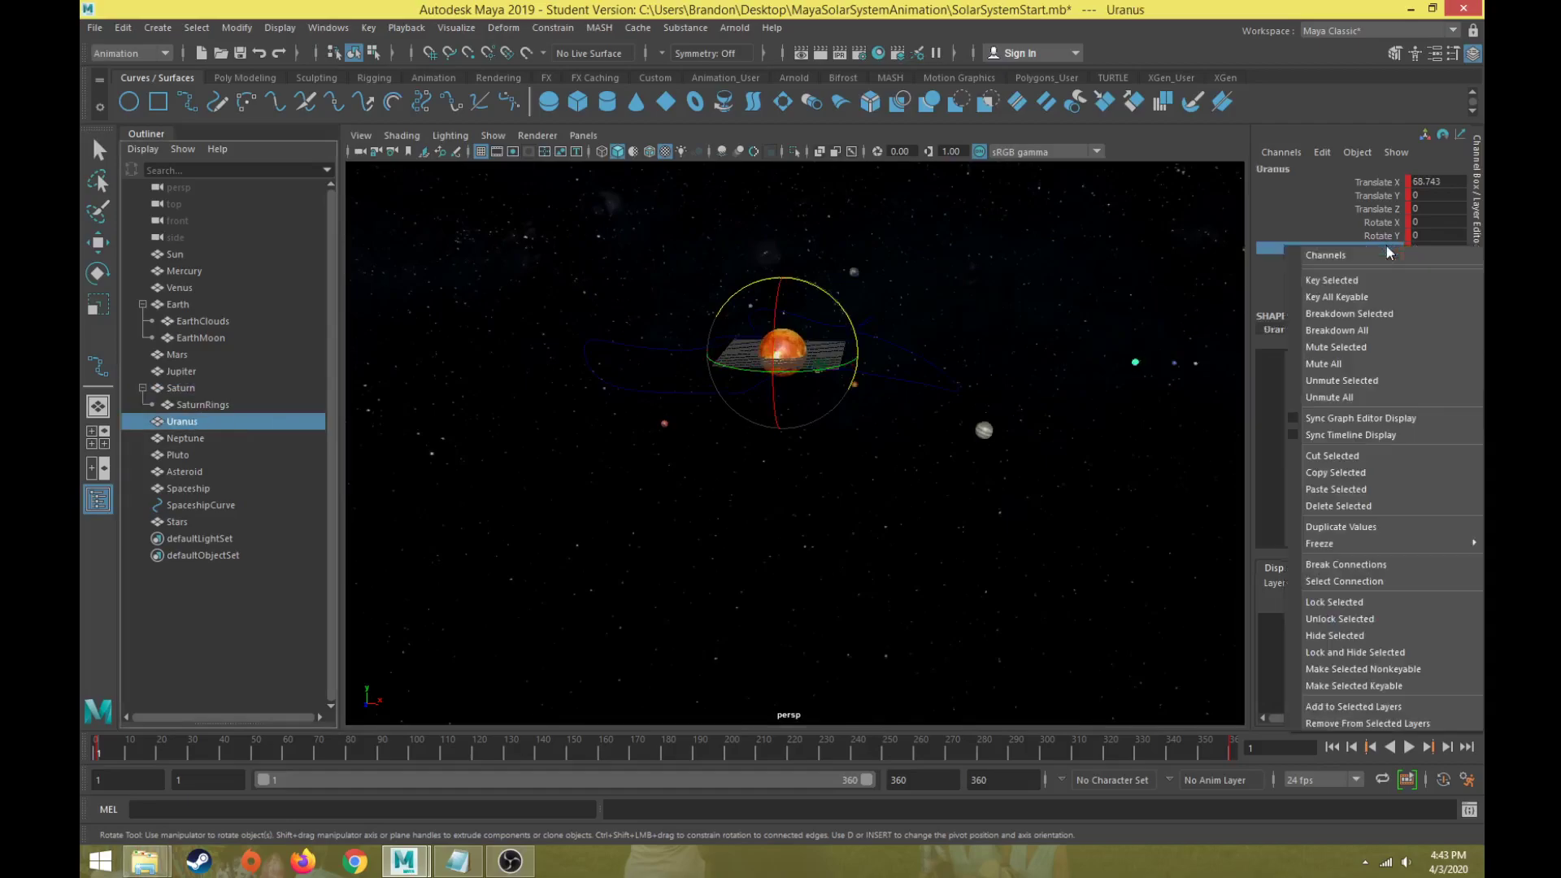
click(1345, 573)
drag(840, 309, 662, 486)
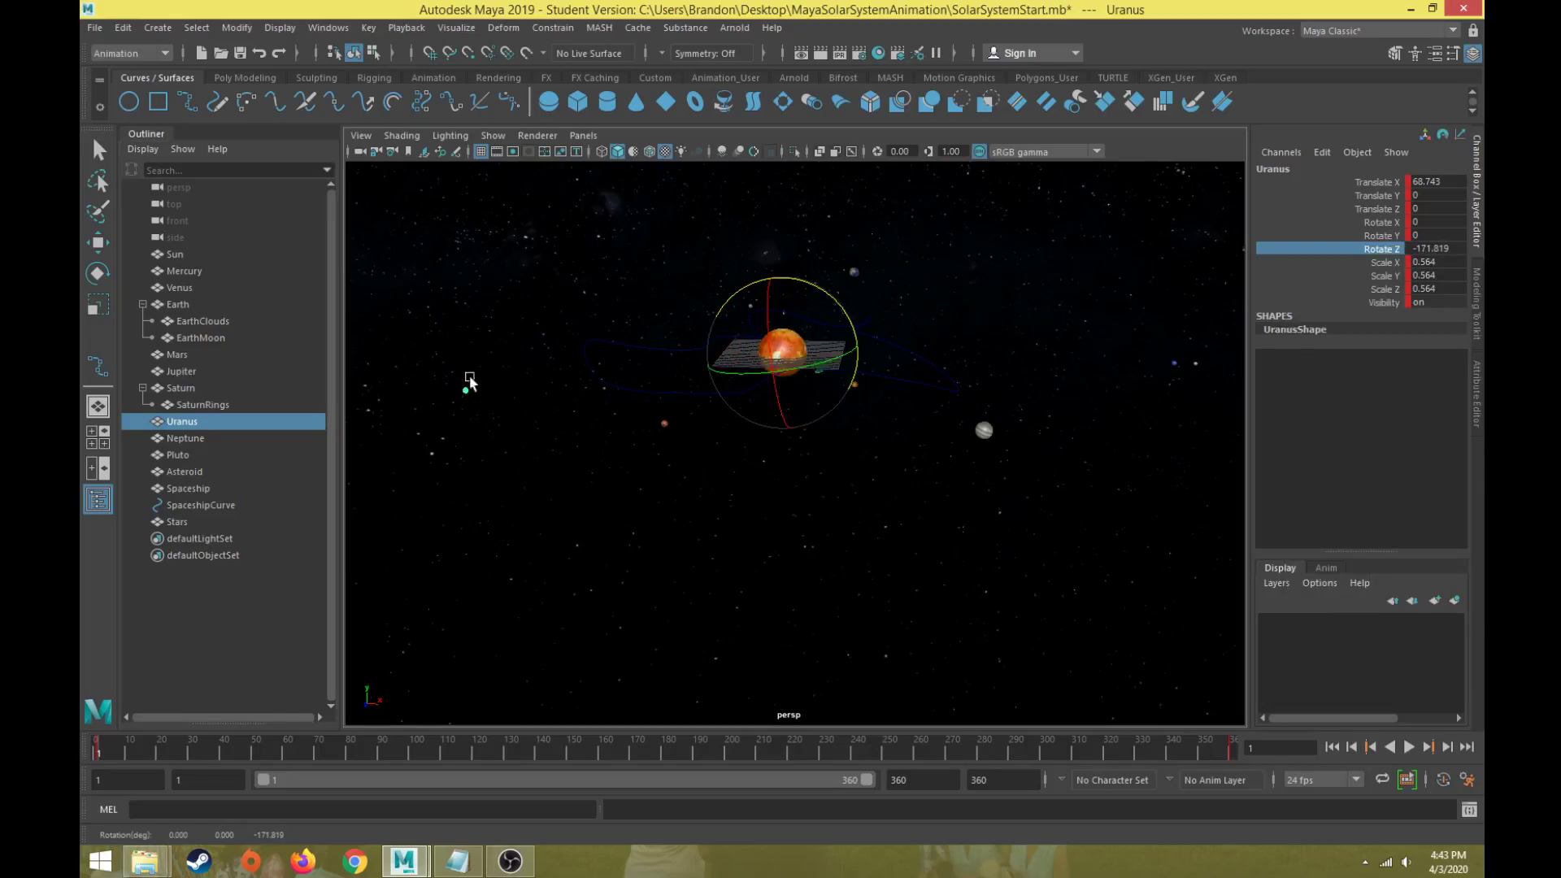
click(248, 440)
right_click(1379, 253)
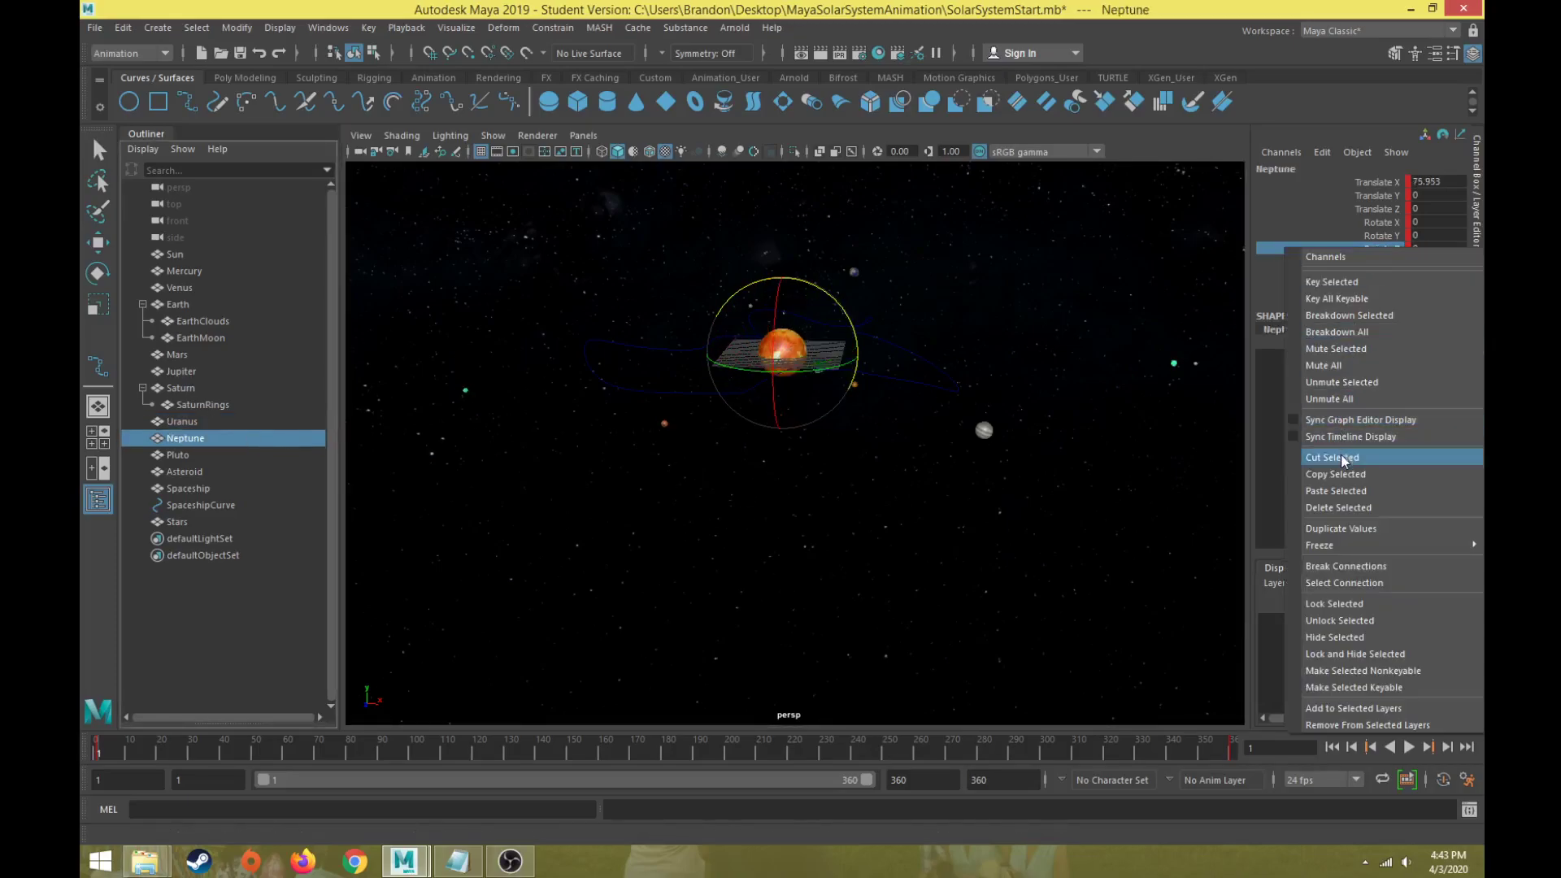
mouse_move(1352, 559)
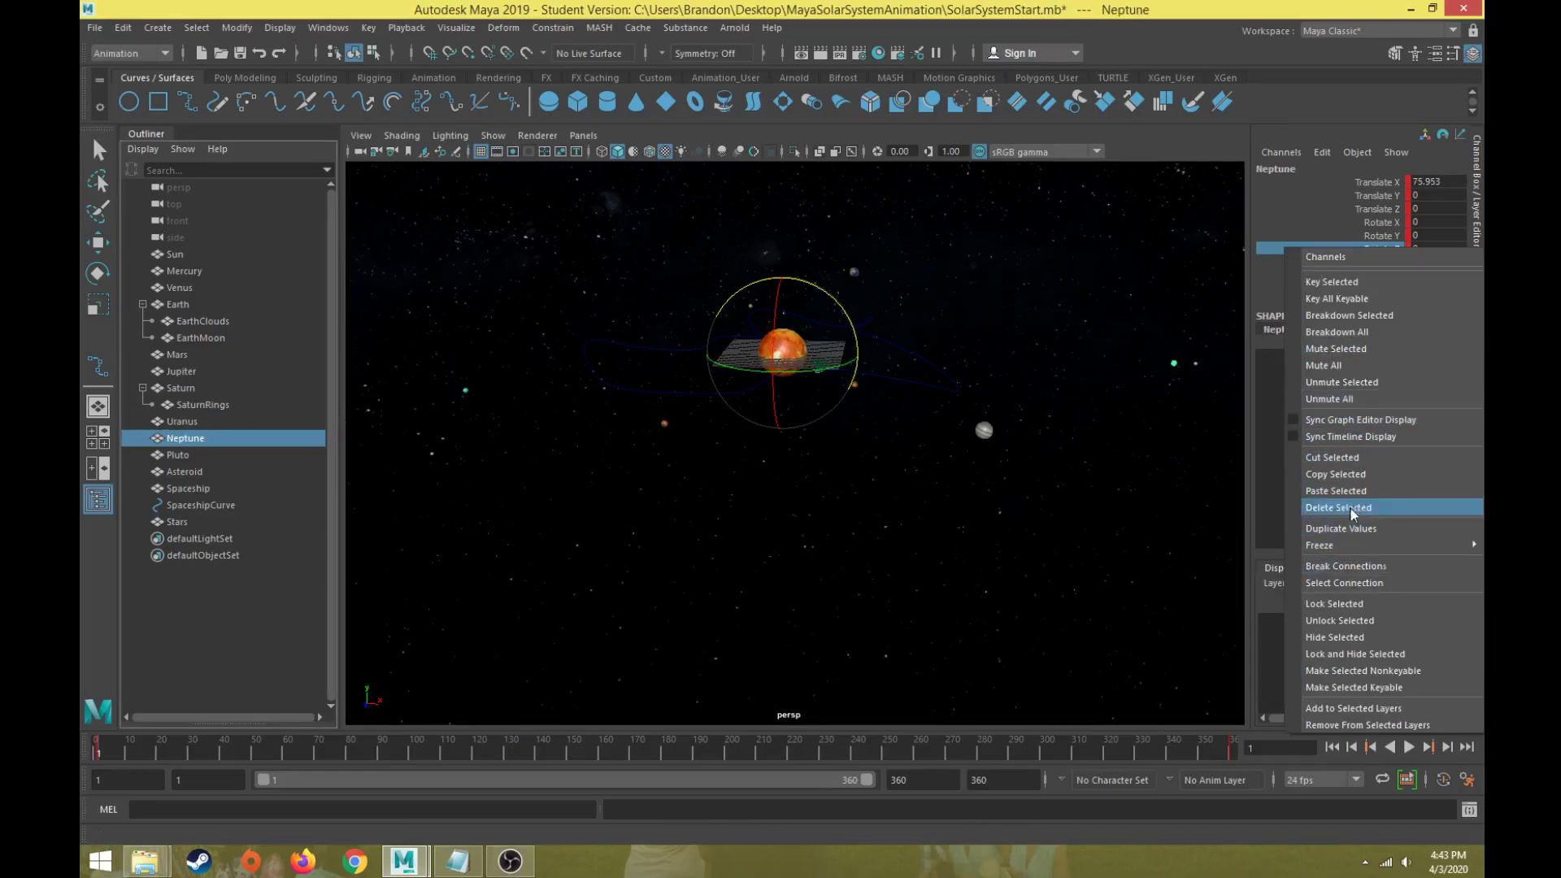
click(1177, 333)
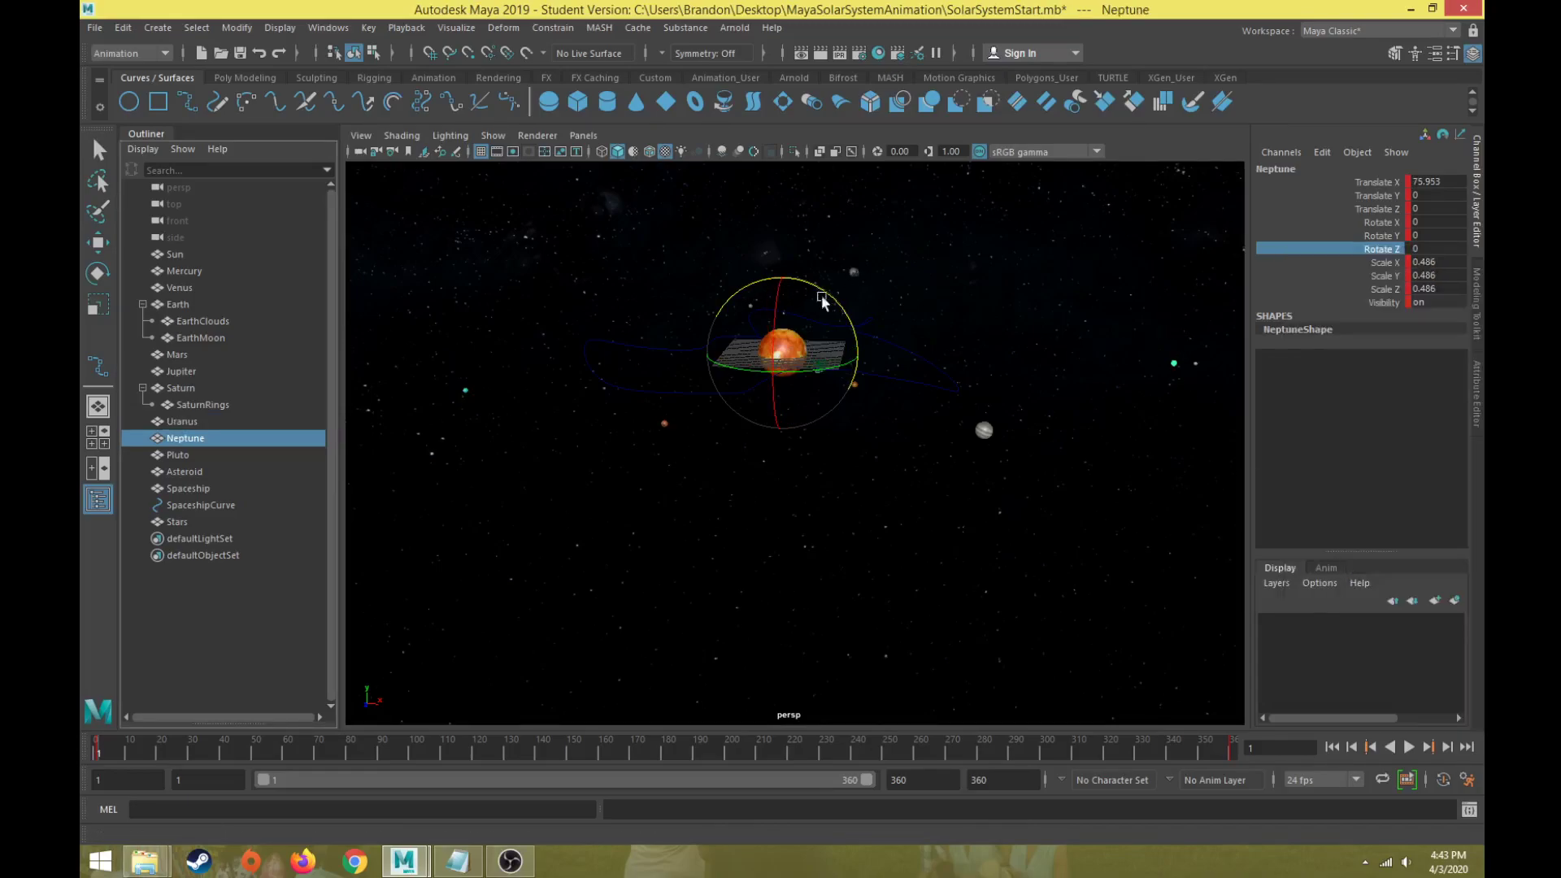
drag(825, 301, 800, 277)
Step: Free Pluto's Rotate Z, tilt its orbit to -233.845 degrees, then deselect it
click(195, 455)
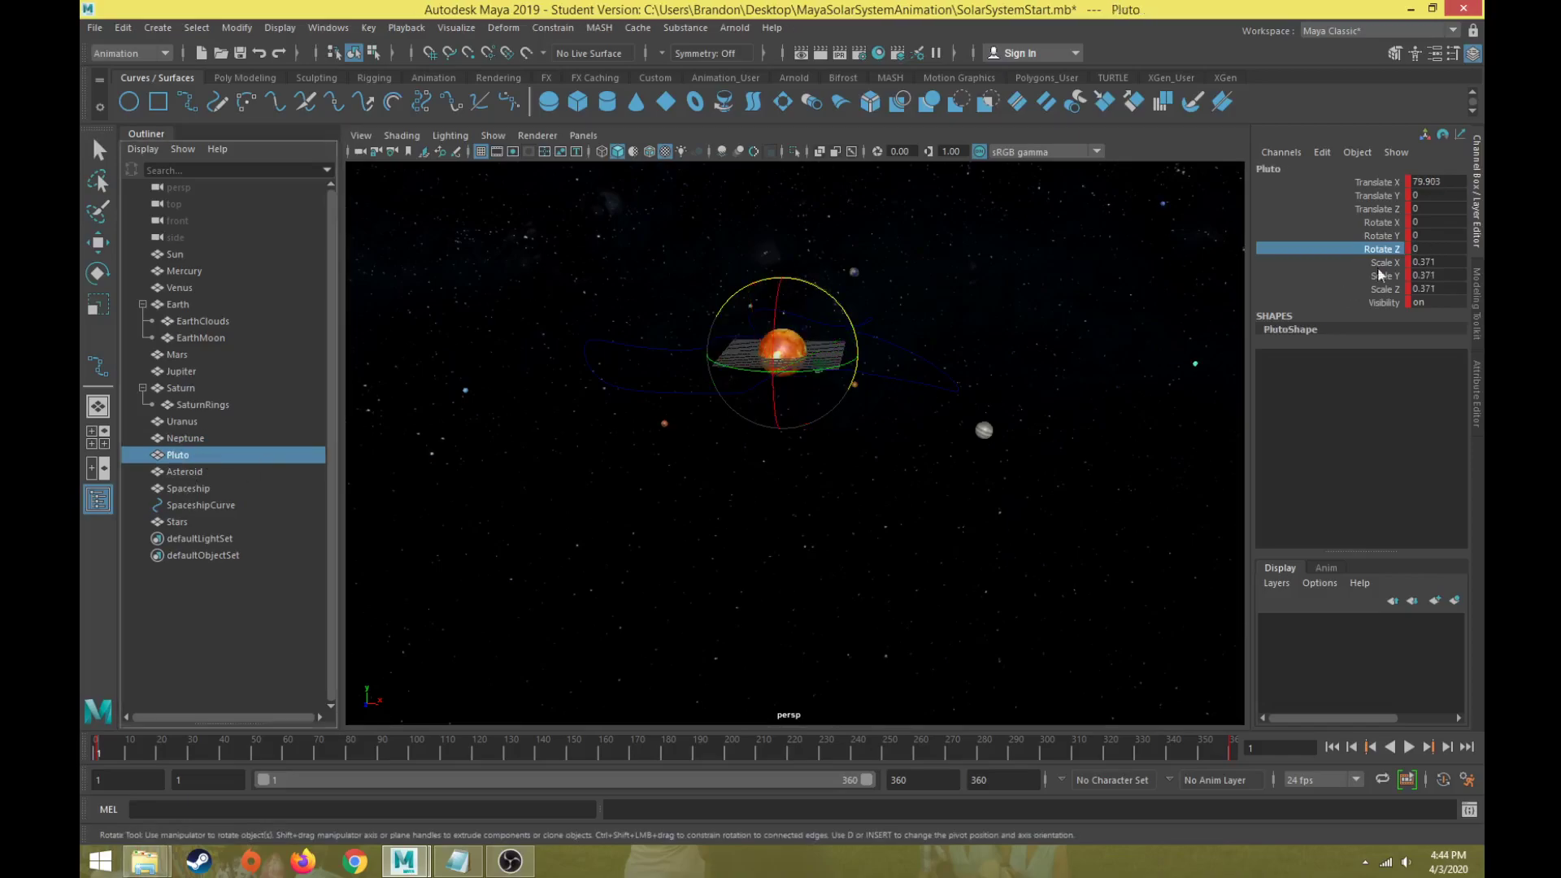
right_click(1379, 275)
click(1353, 561)
scroll(777, 388, down, 1)
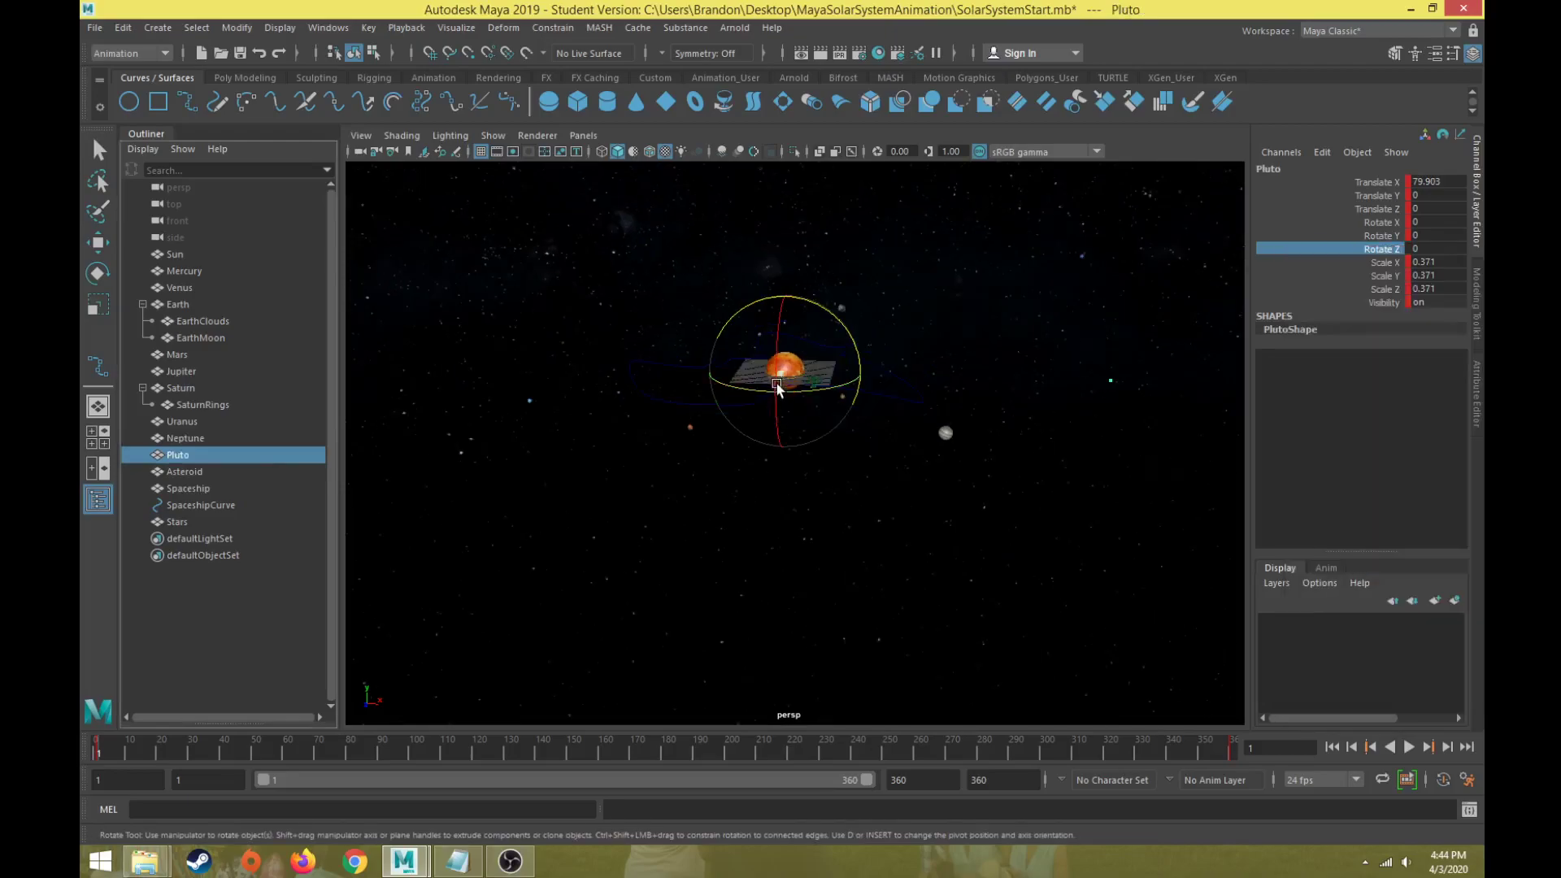
drag(777, 388, 818, 488)
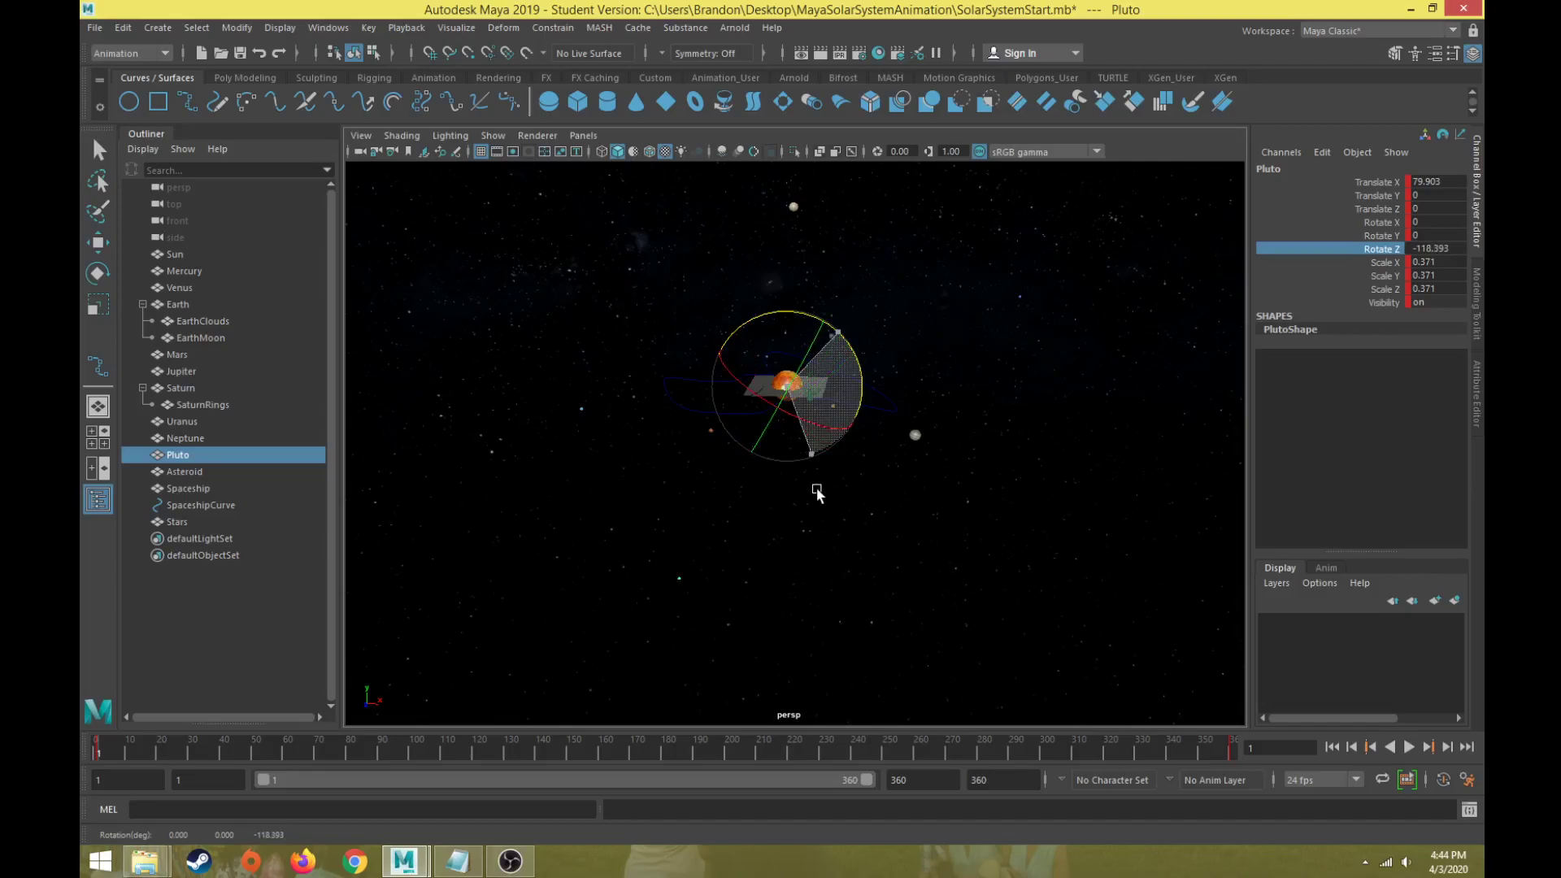
drag(828, 542, 658, 421)
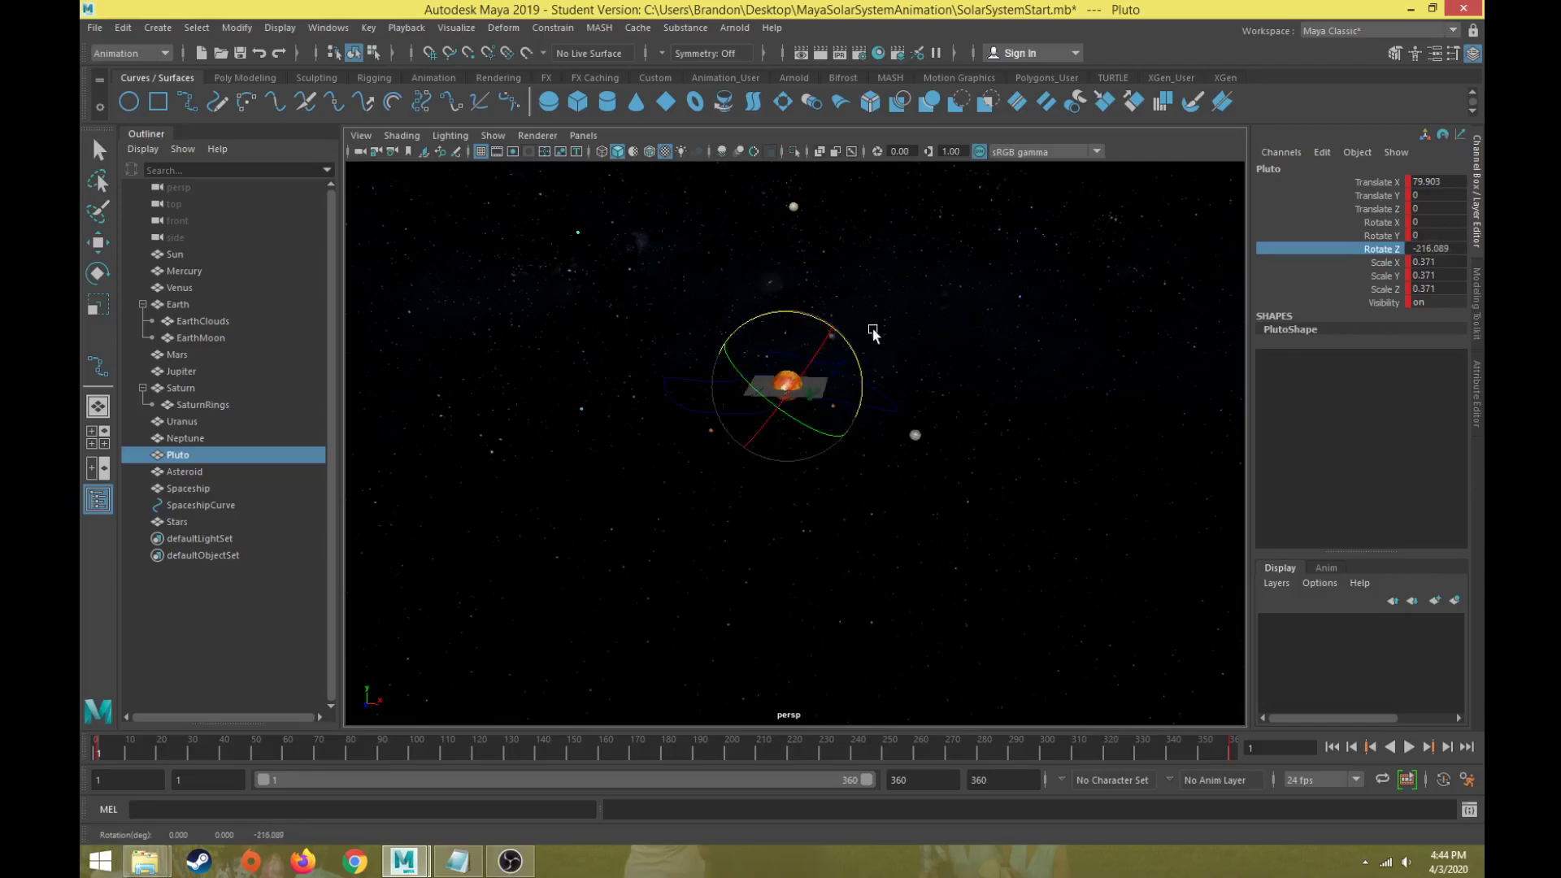
drag(854, 336, 876, 371)
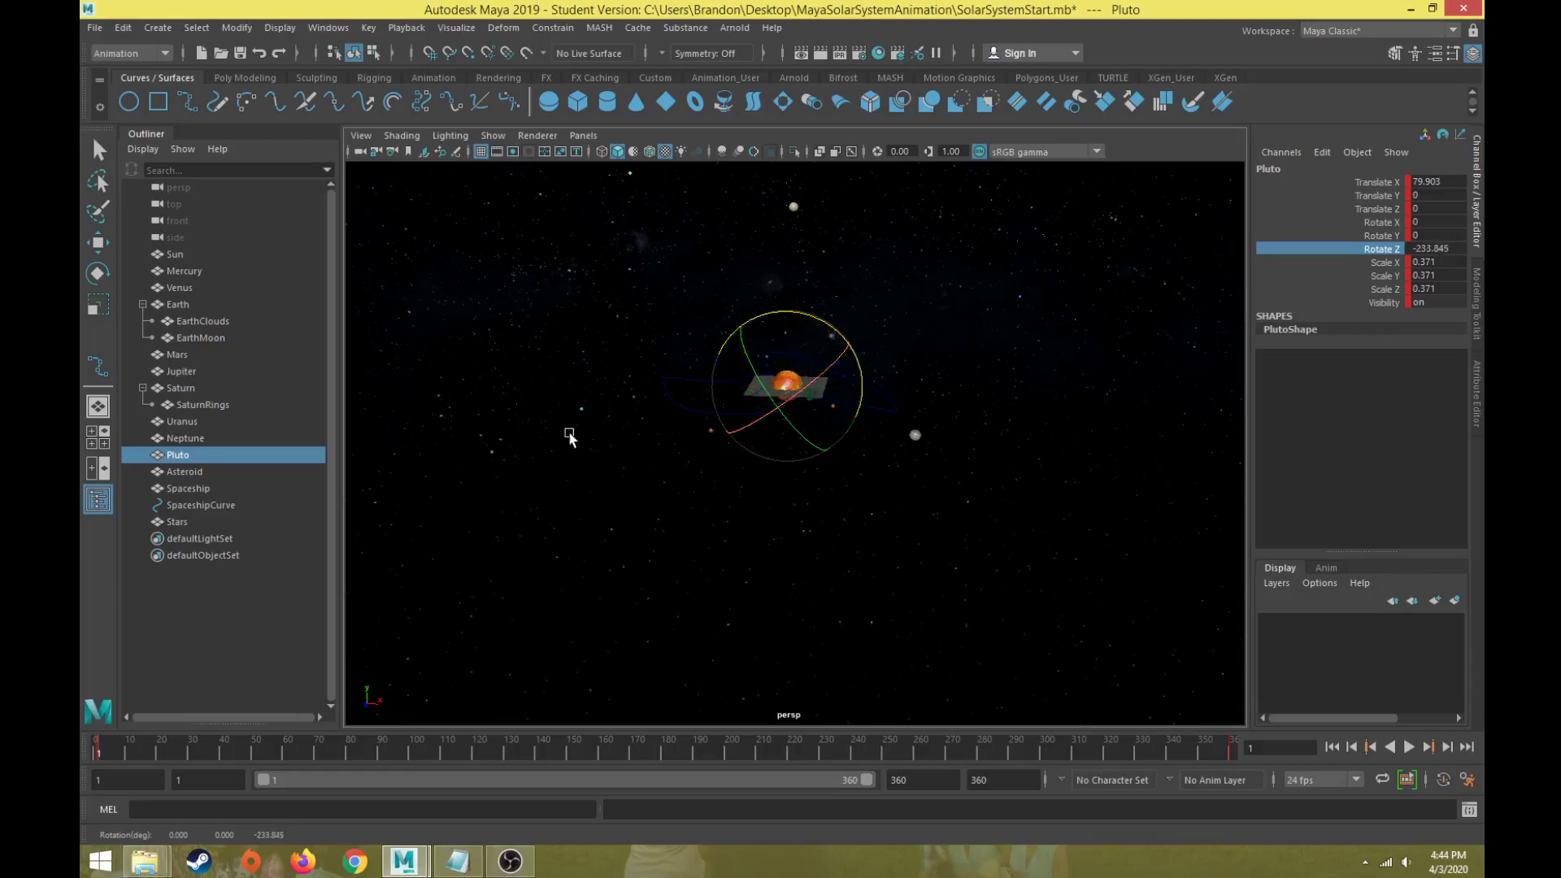
alt+drag(802, 426, 862, 411)
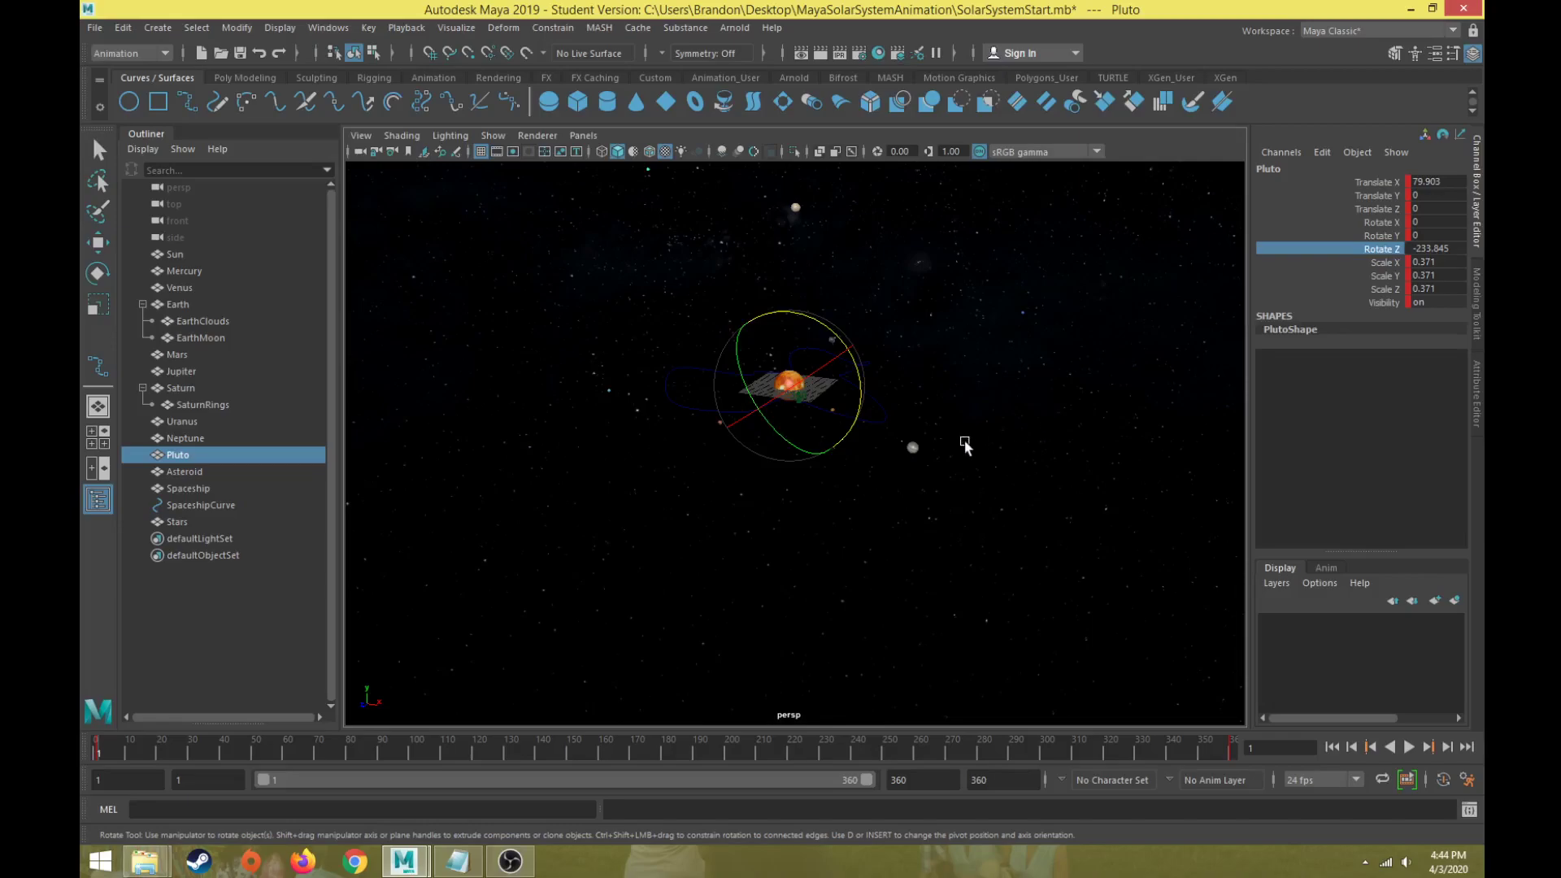
click(939, 485)
Step: Play the tilted-orbit animation through to about frame 295, zooming the view while it runs
key(w)
alt+middle_drag(939, 485, 597, 517)
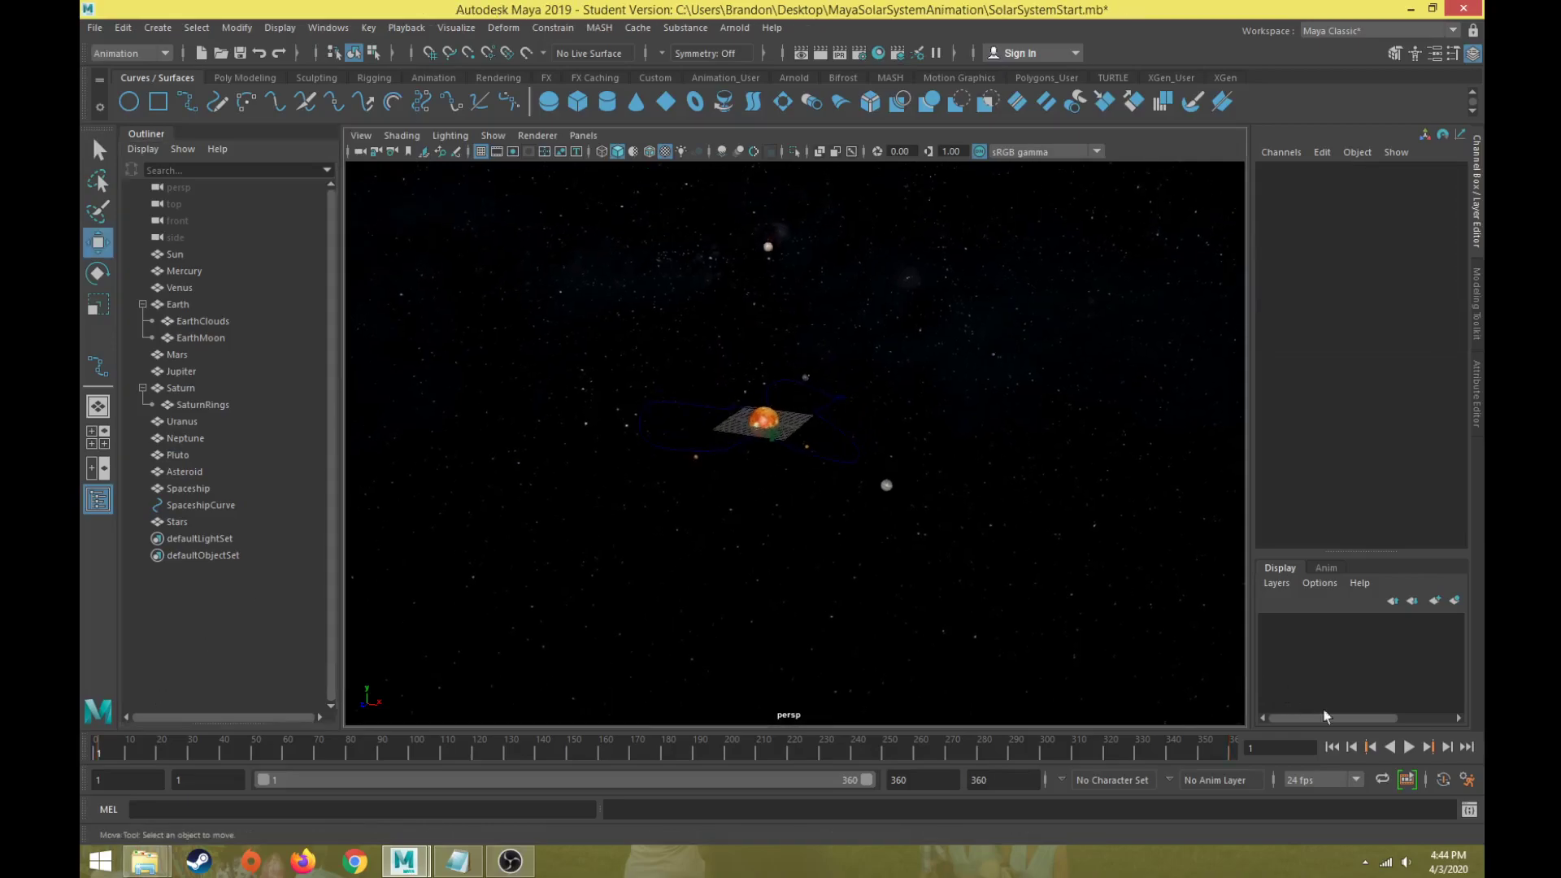
click(1409, 746)
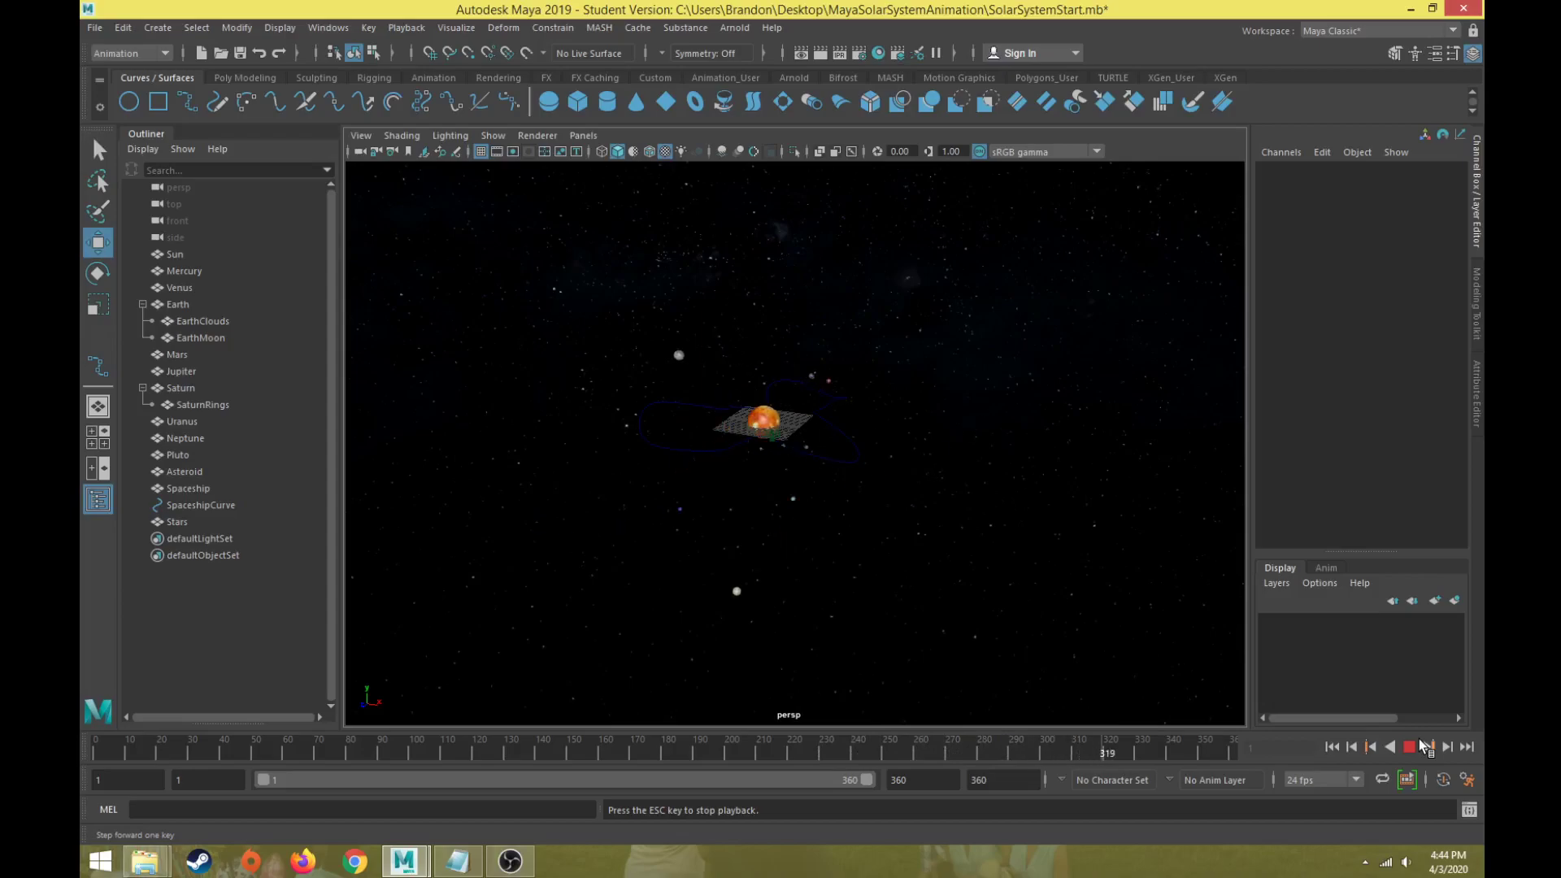
scroll(769, 445, up, 10)
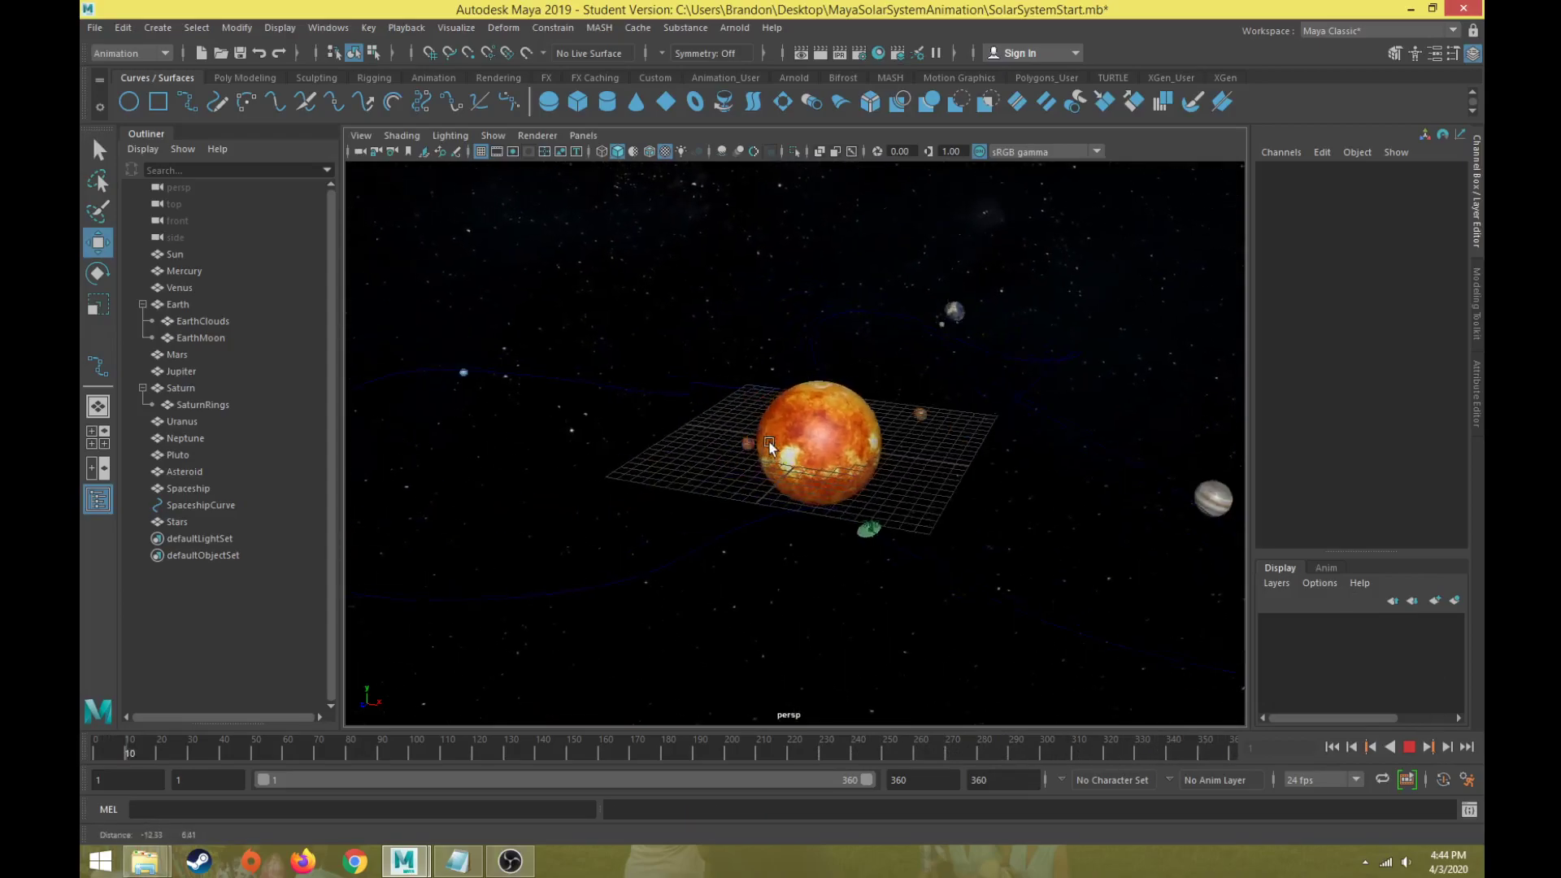
scroll(769, 445, up, 2)
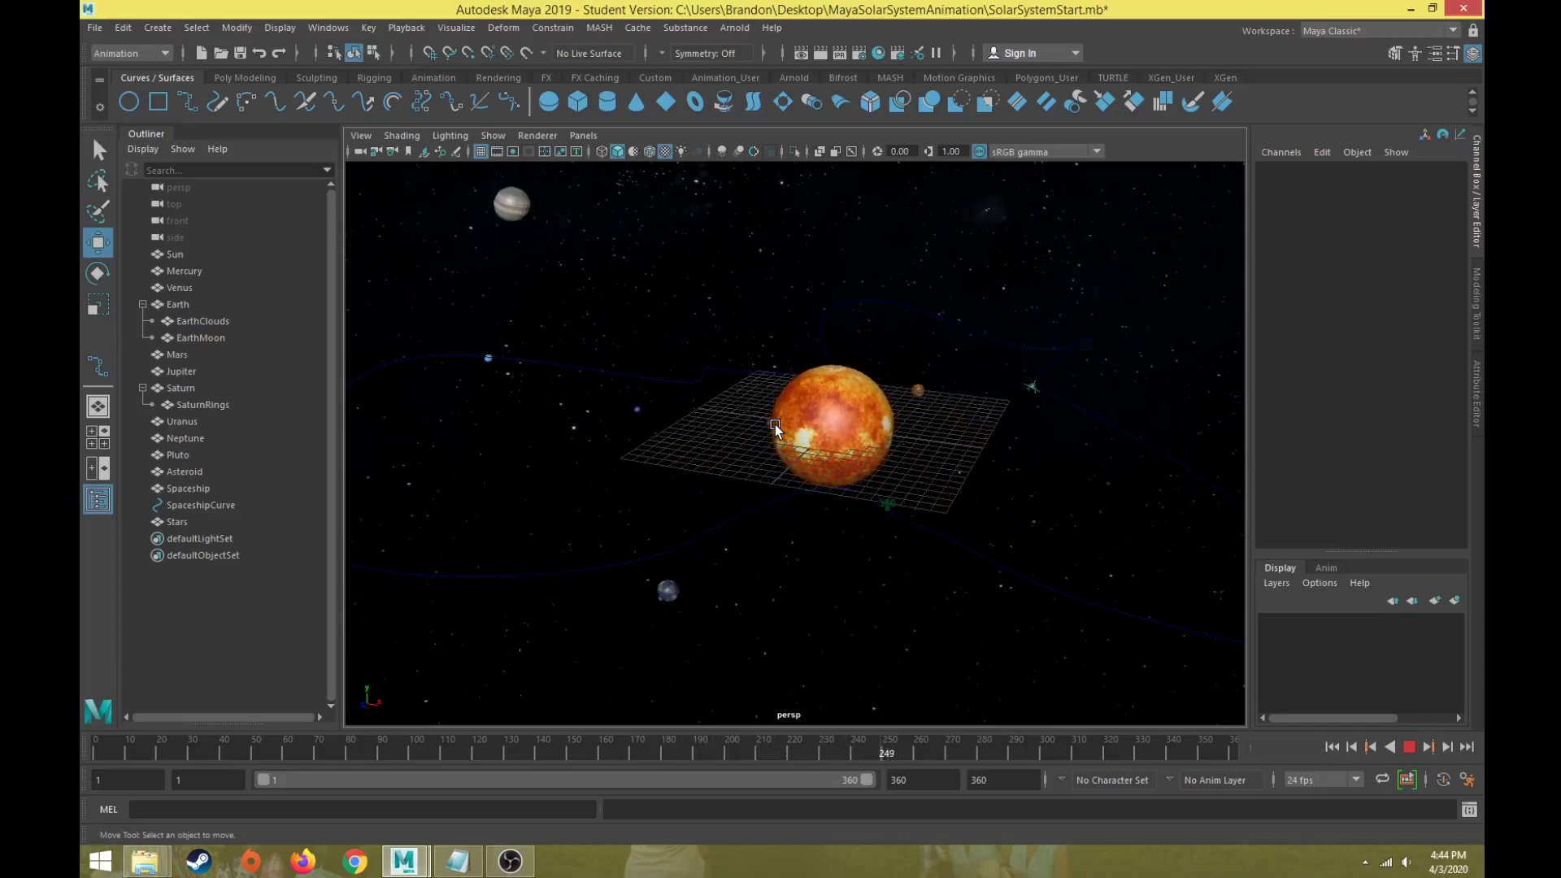
scroll(772, 432, down, 5)
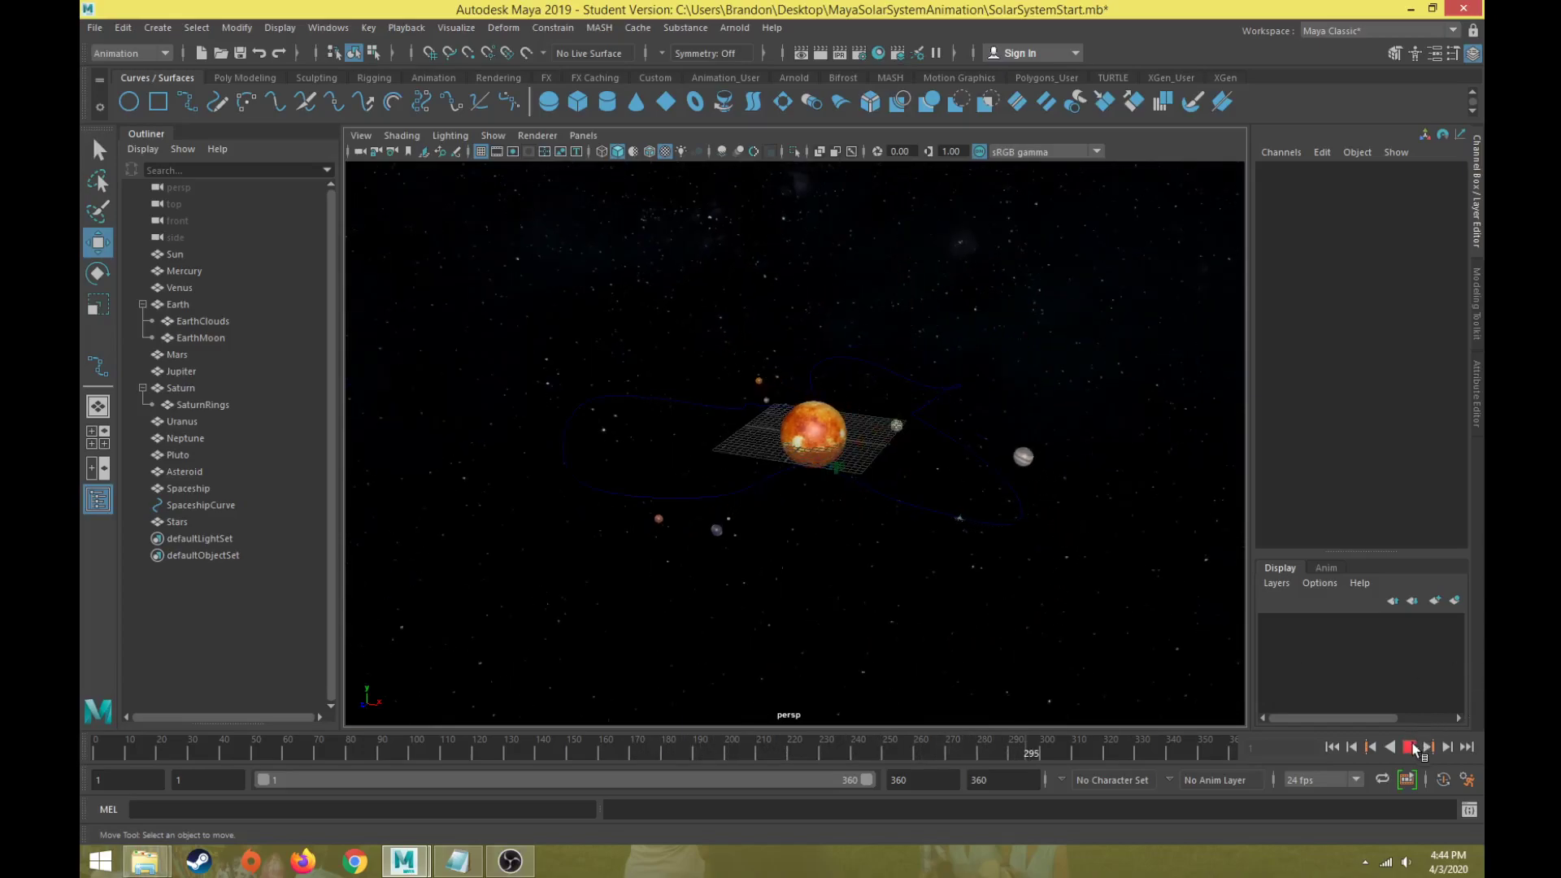
Step: Stop playback at frame 1, then select and frame the EarthClouds object for rotating
click(1414, 748)
drag(932, 750, 95, 752)
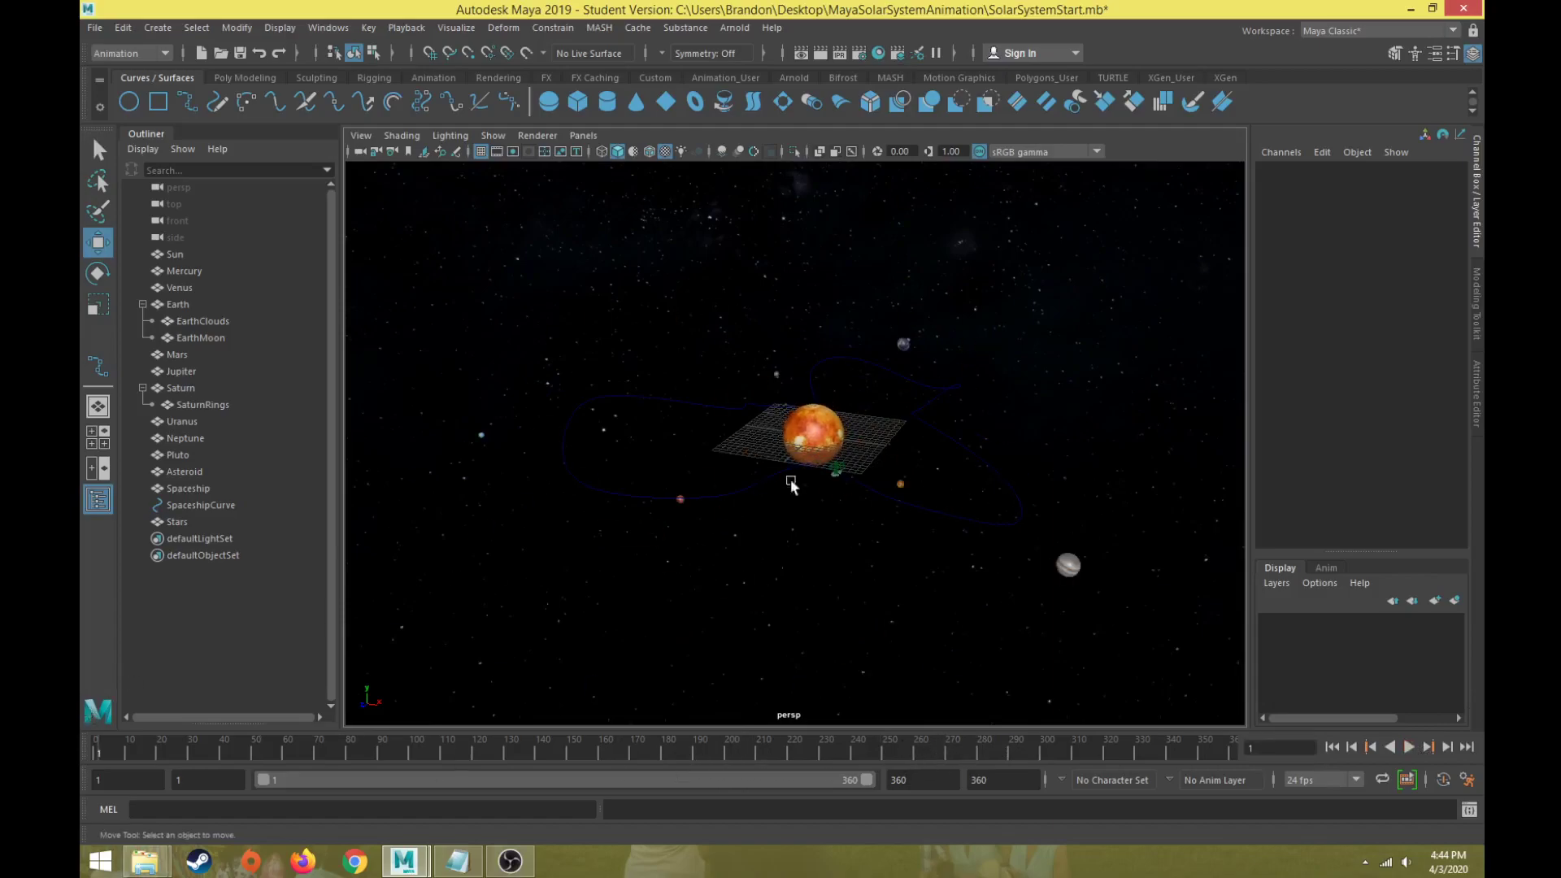
click(201, 320)
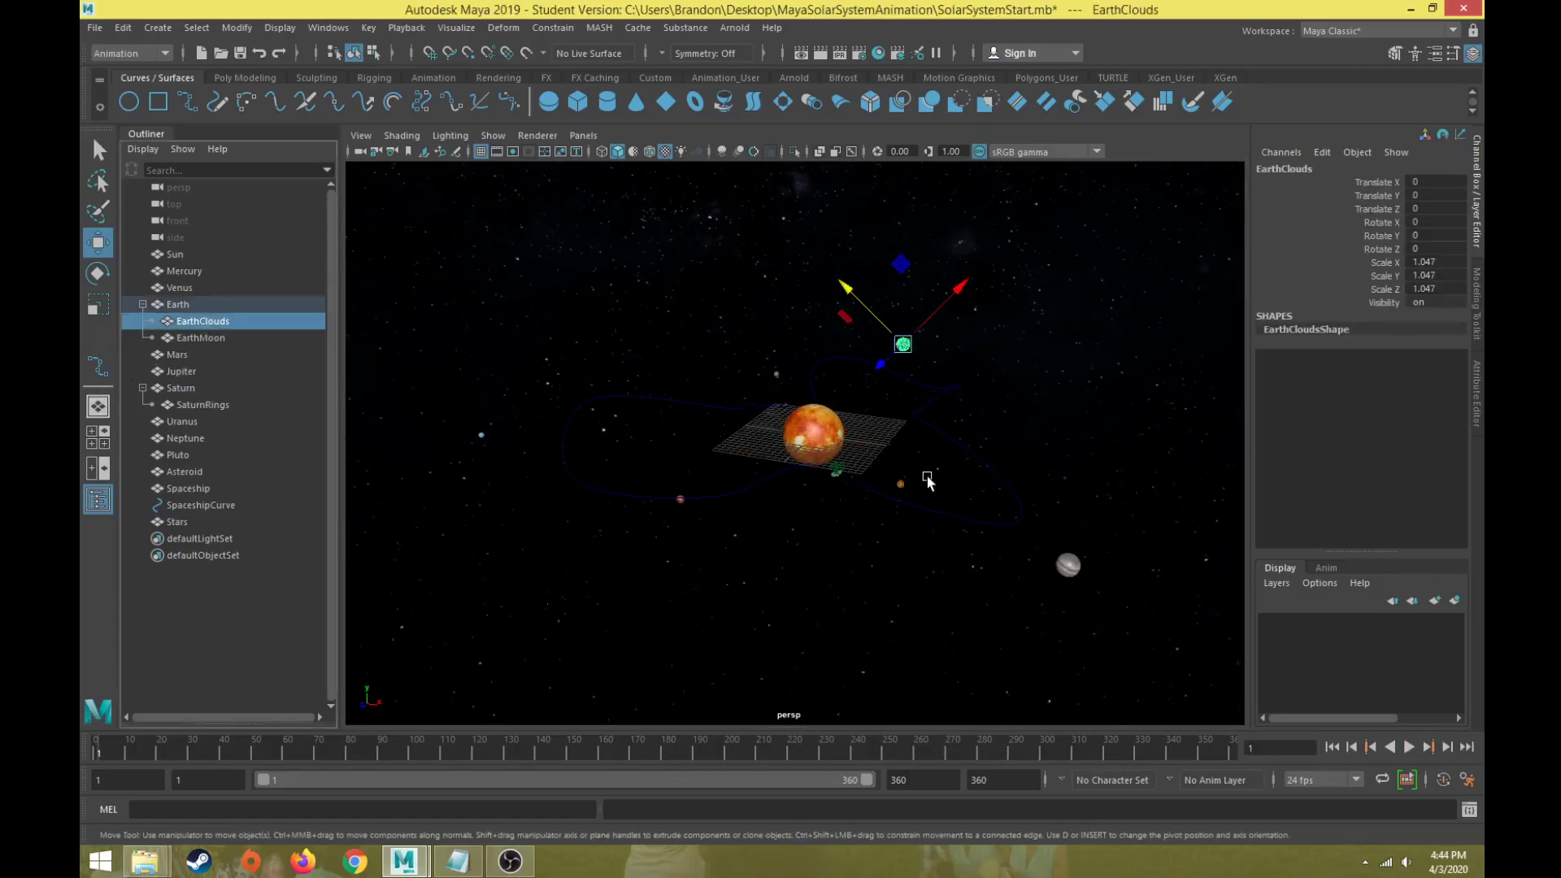
key(f)
alt+drag(891, 426, 935, 374)
key(e)
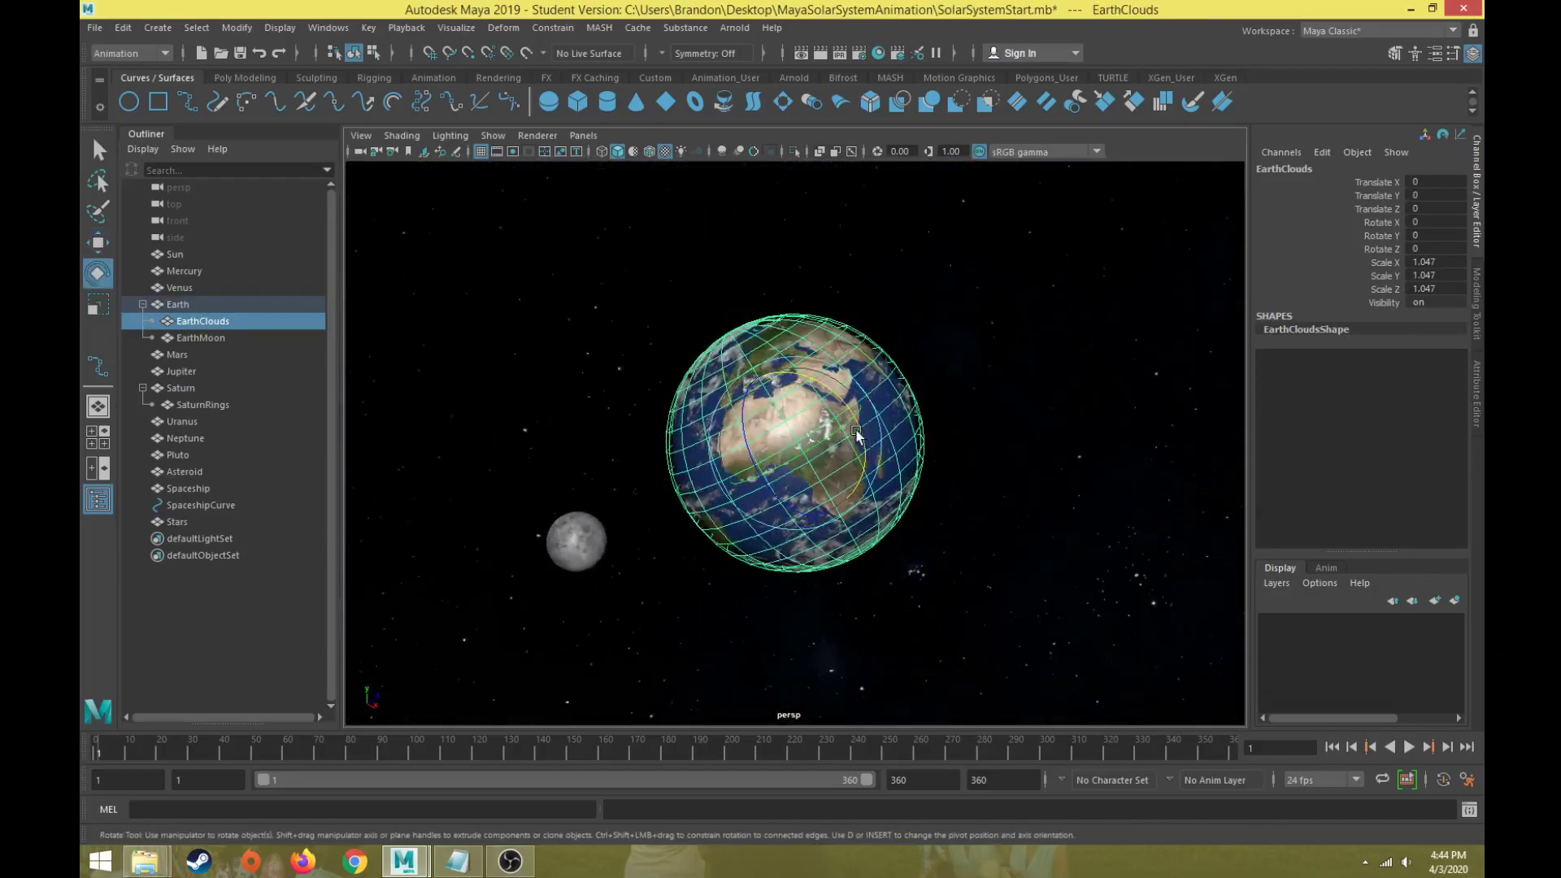
drag(845, 414, 655, 512)
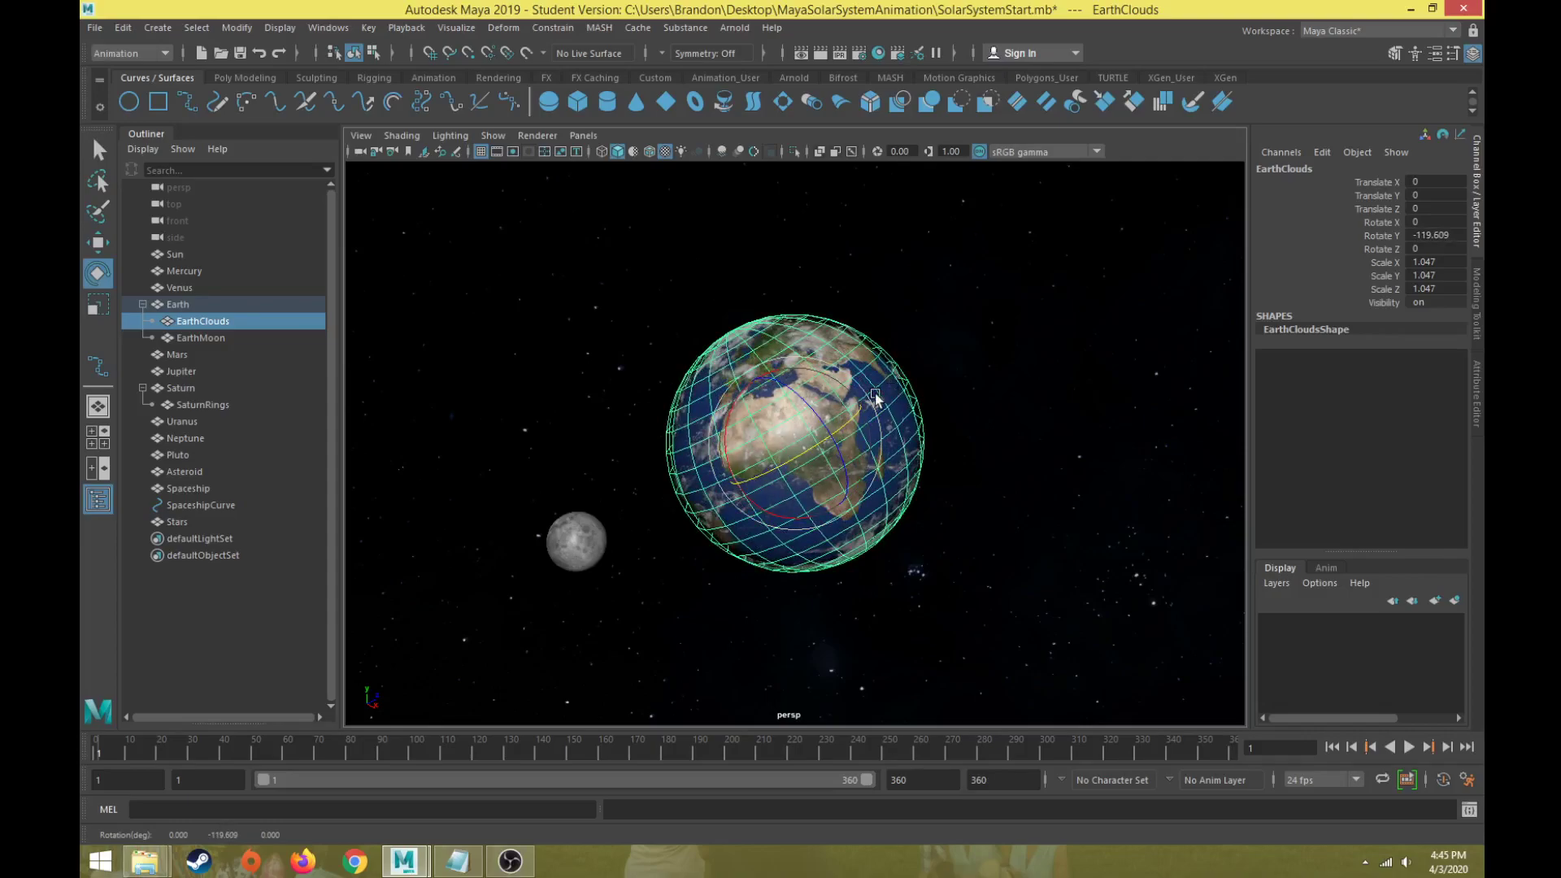
key(ctrl+z)
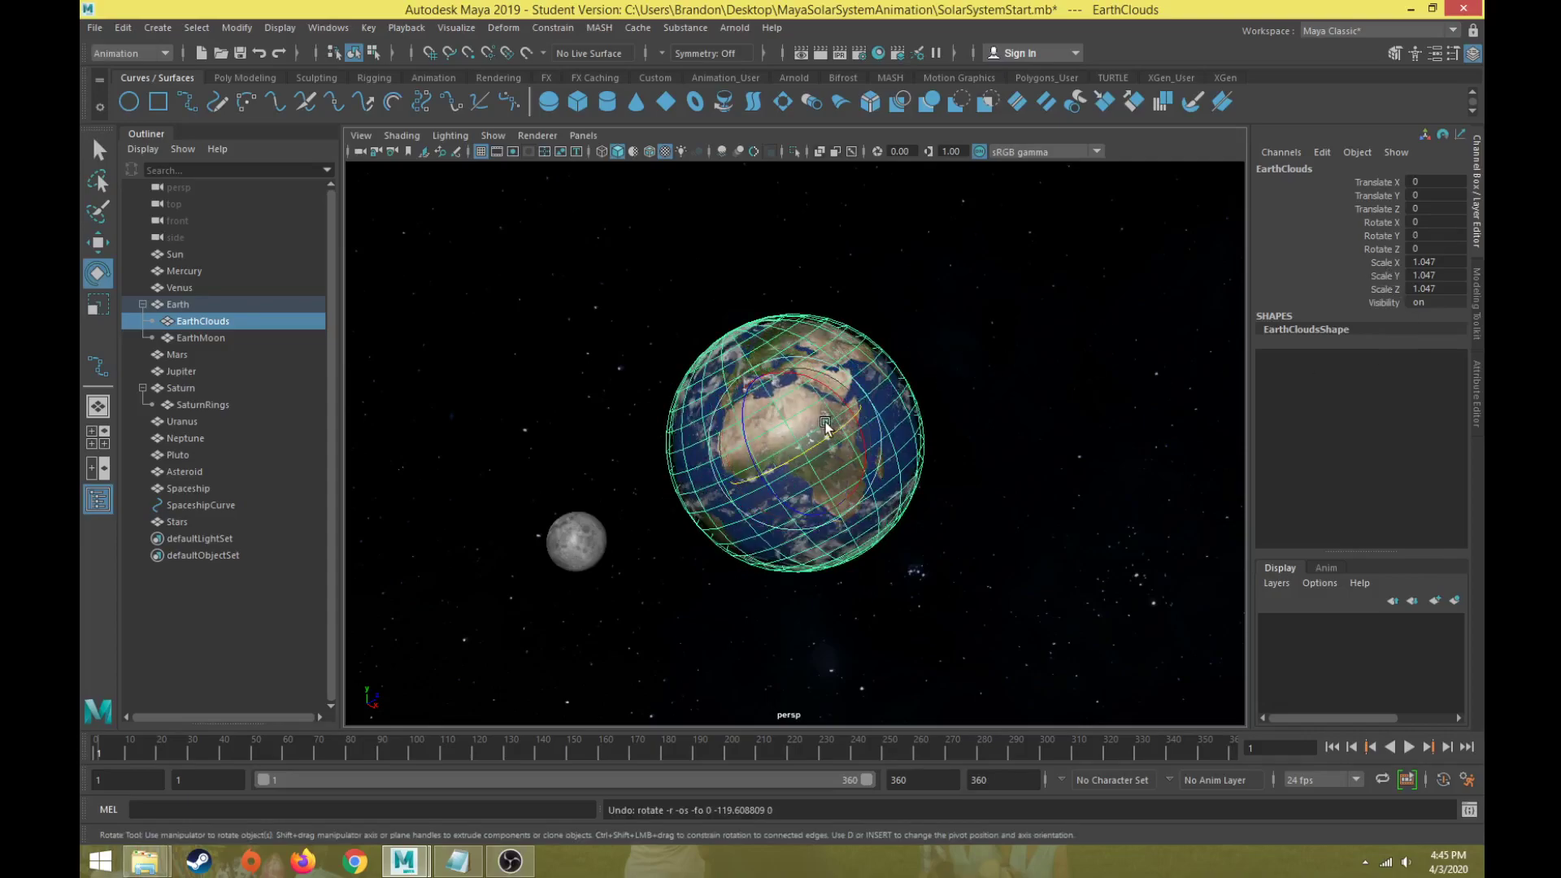
mouse_move(793, 439)
mouse_down()
mouse_move(754, 466)
mouse_move(861, 431)
mouse_move(788, 460)
mouse_up()
key(ctrl+z)
key(ctrl+z)
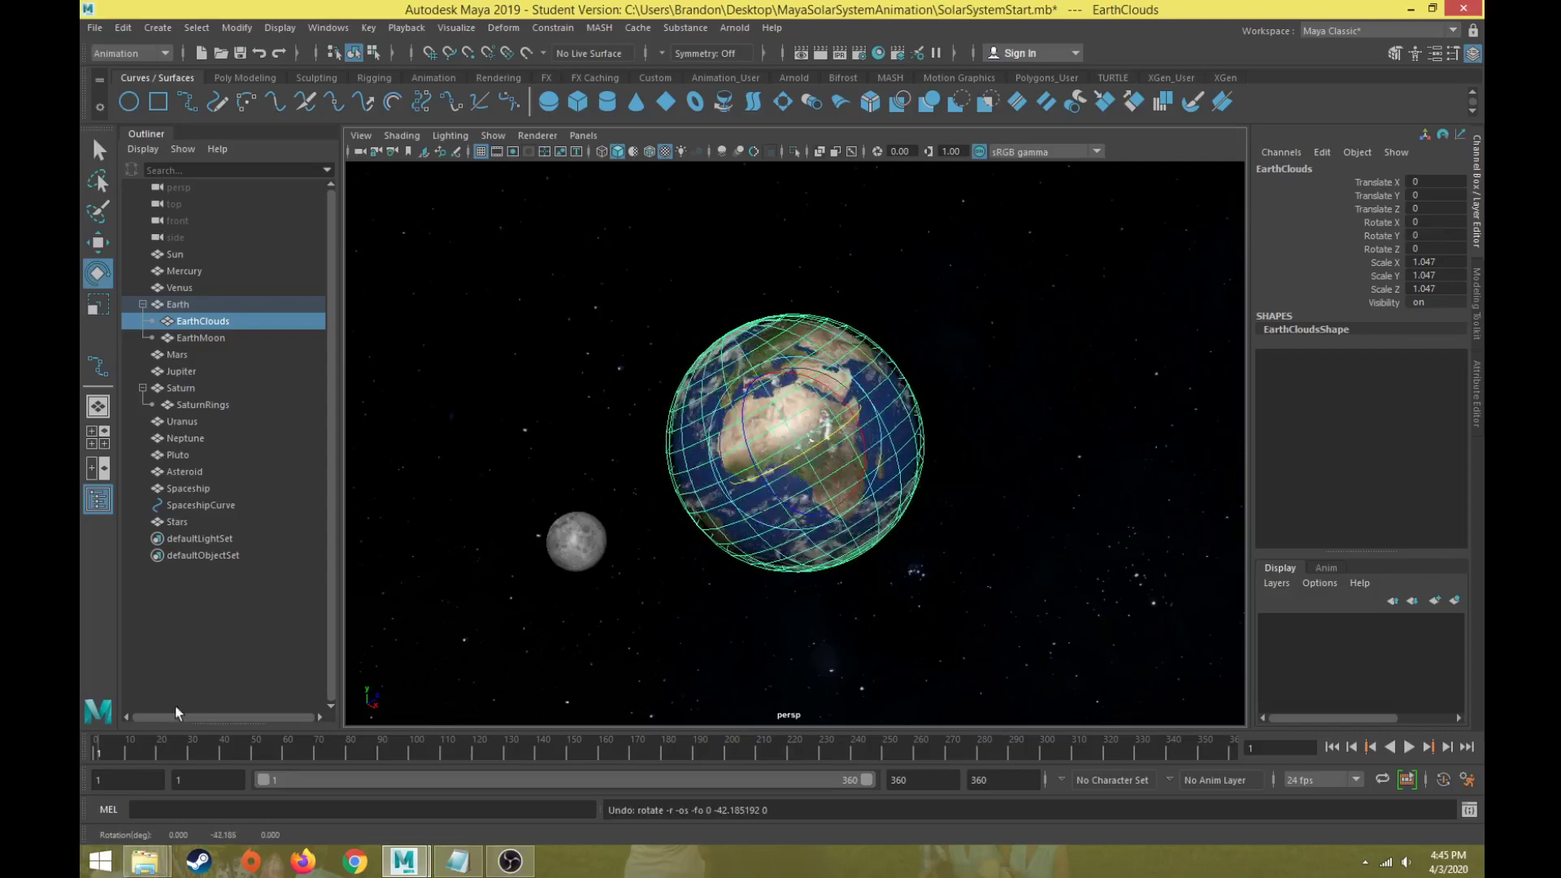
Step: Key EarthClouds' rotation at frame 1, then go to frame 360 and pick Rotate Y
click(96, 754)
key(s)
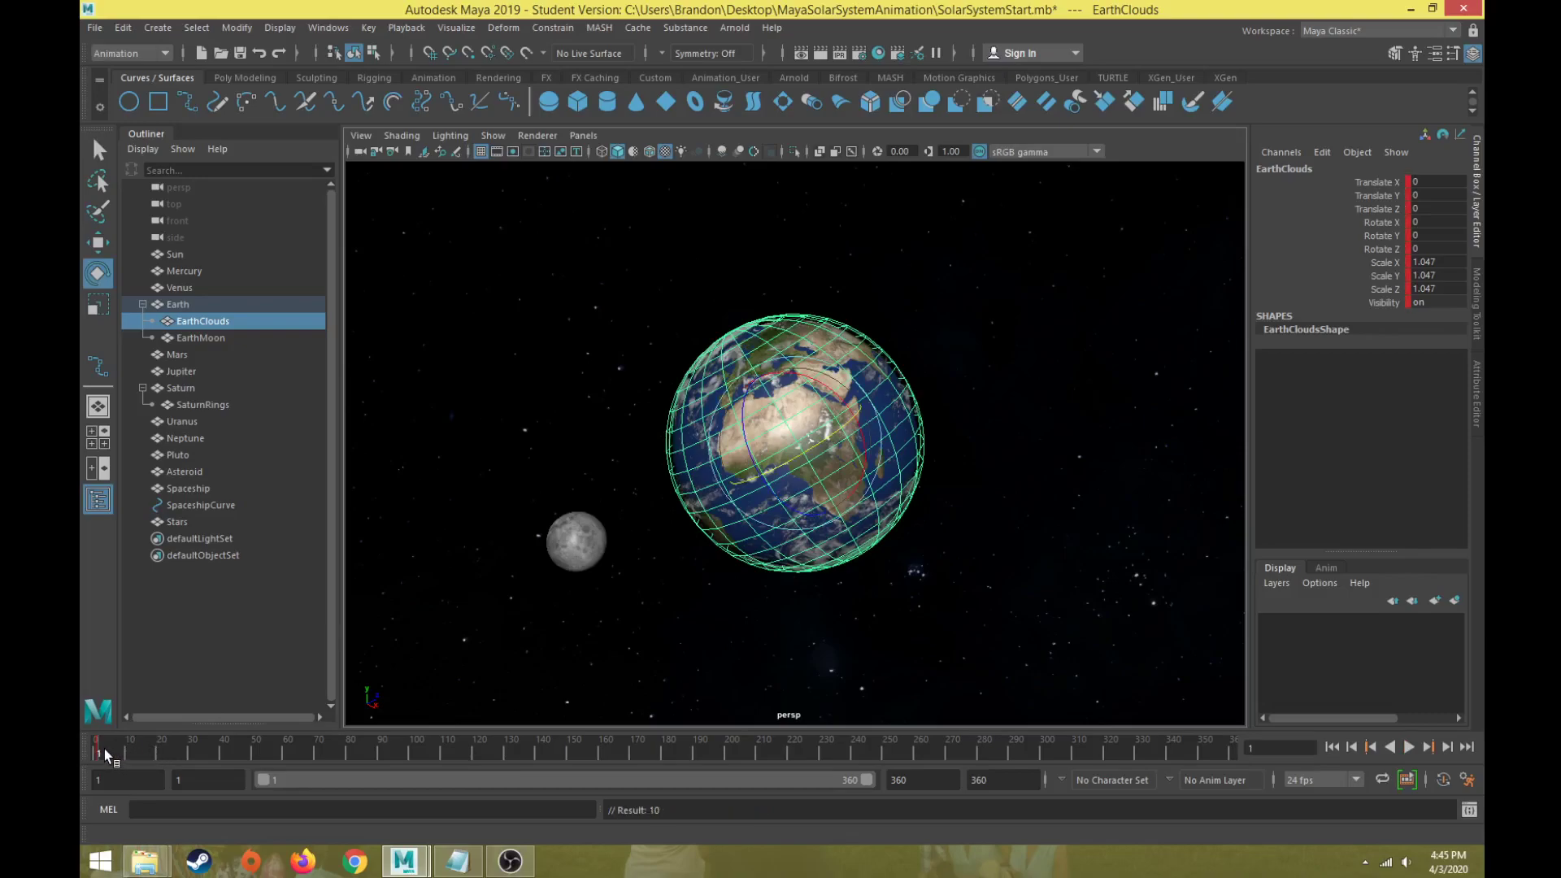
drag(100, 749, 1240, 754)
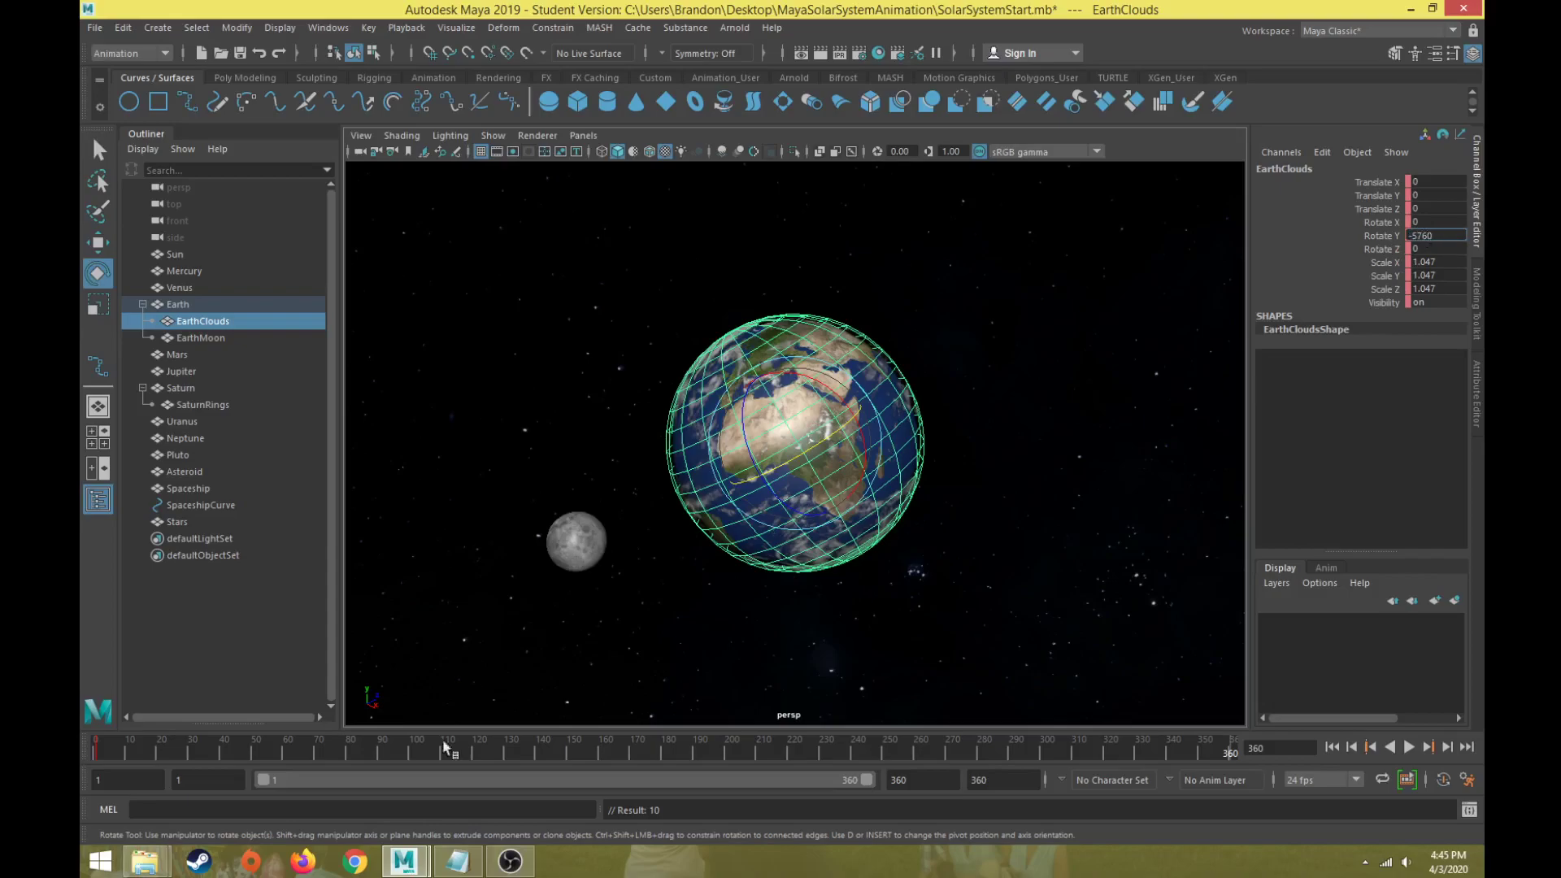
click(458, 871)
click(457, 872)
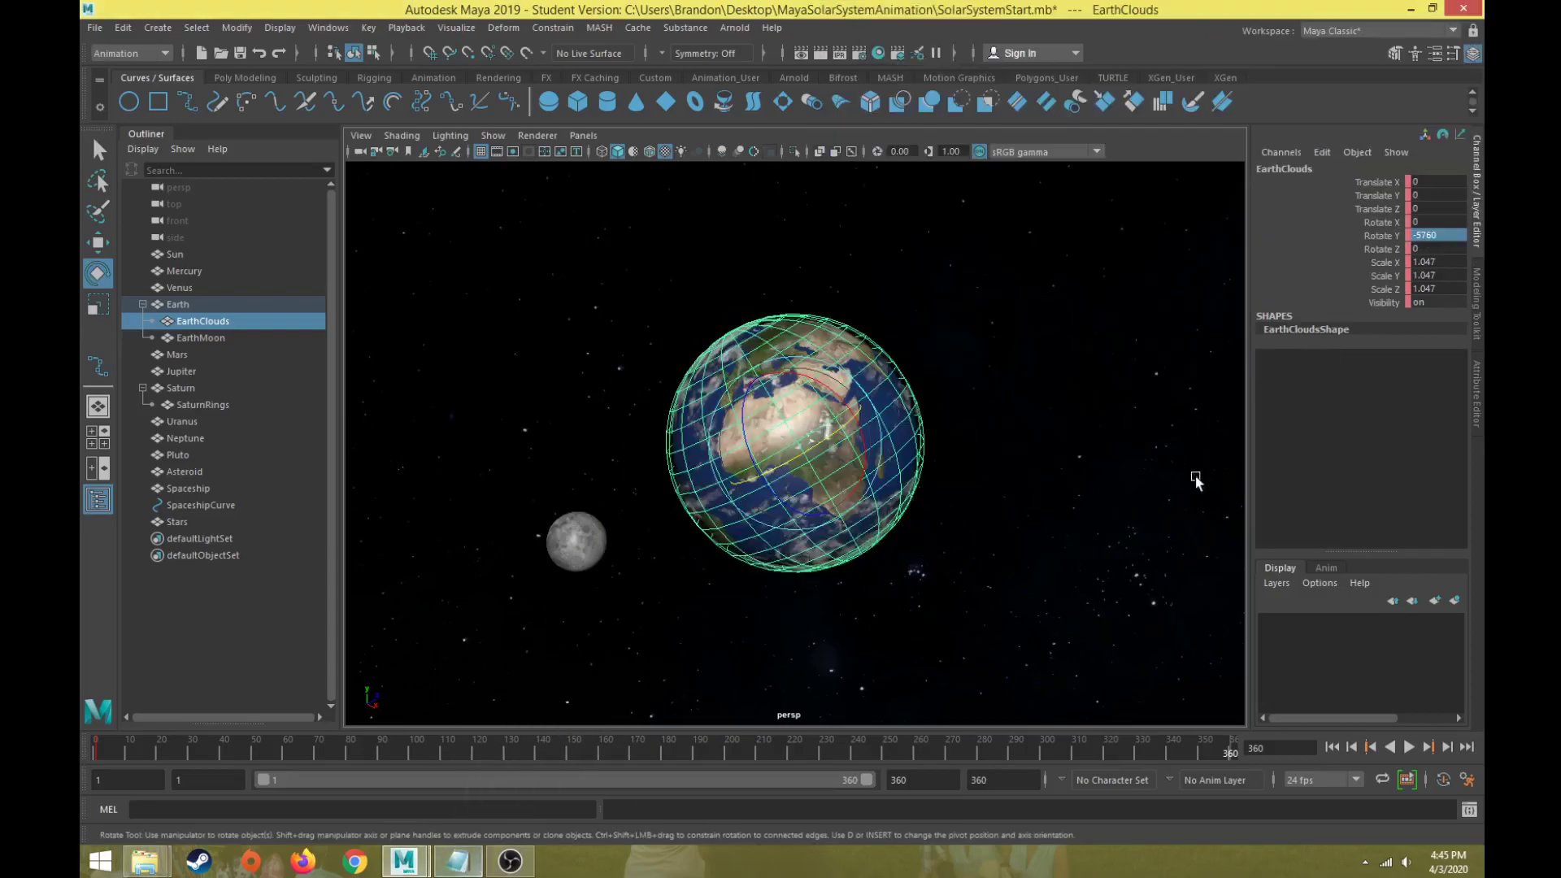
click(1396, 235)
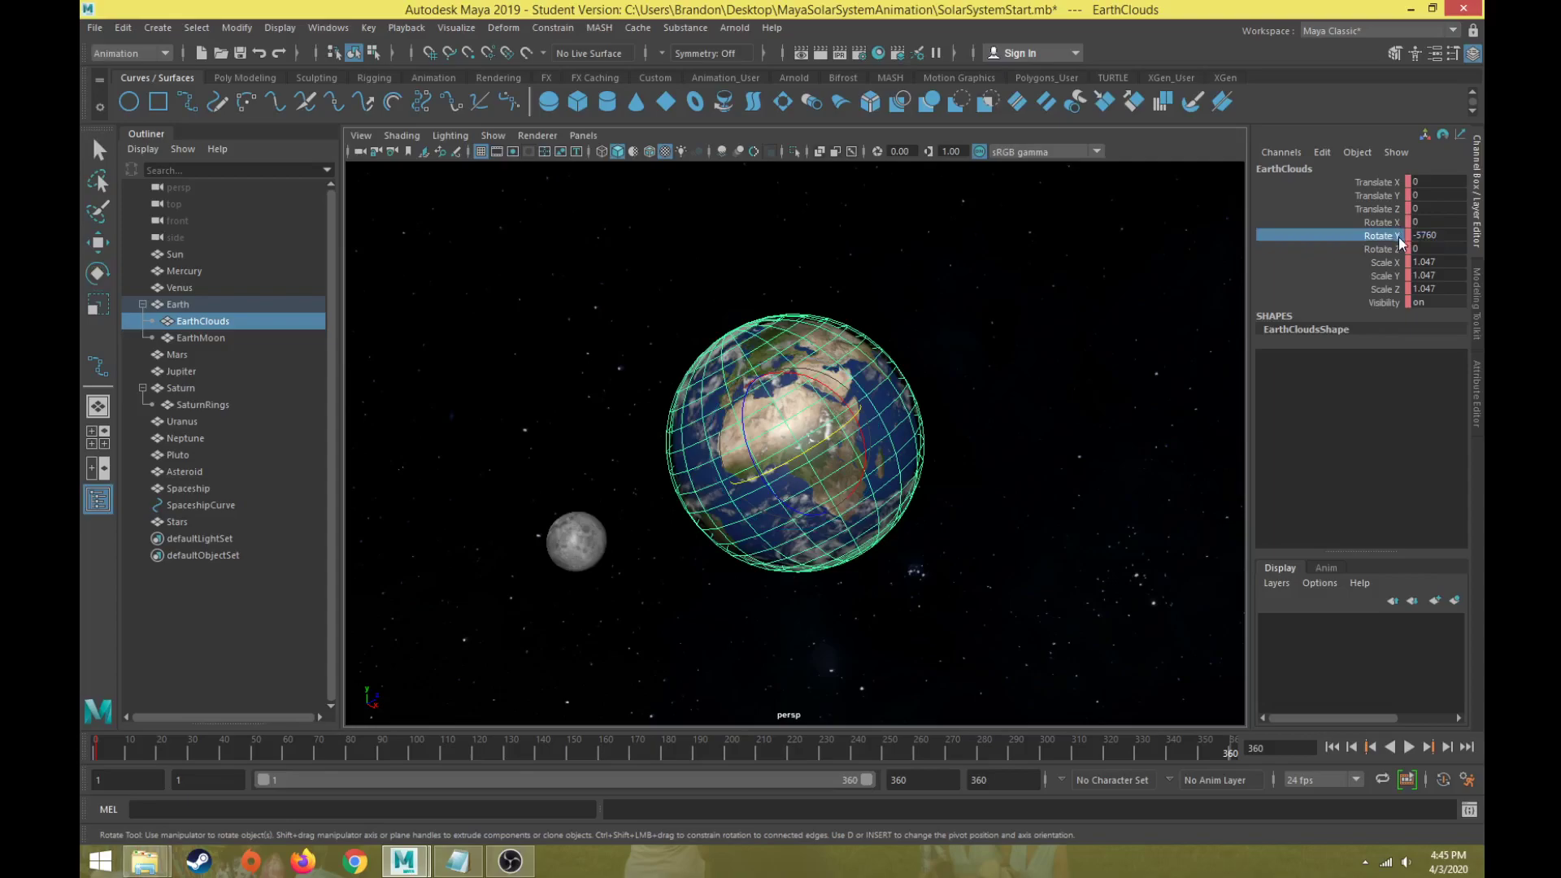
Step: Key EarthClouds' Rotate Y at frame 360 and scrub back toward frame 10 to check the spin
key(s)
alt+right_drag(877, 515, 877, 558)
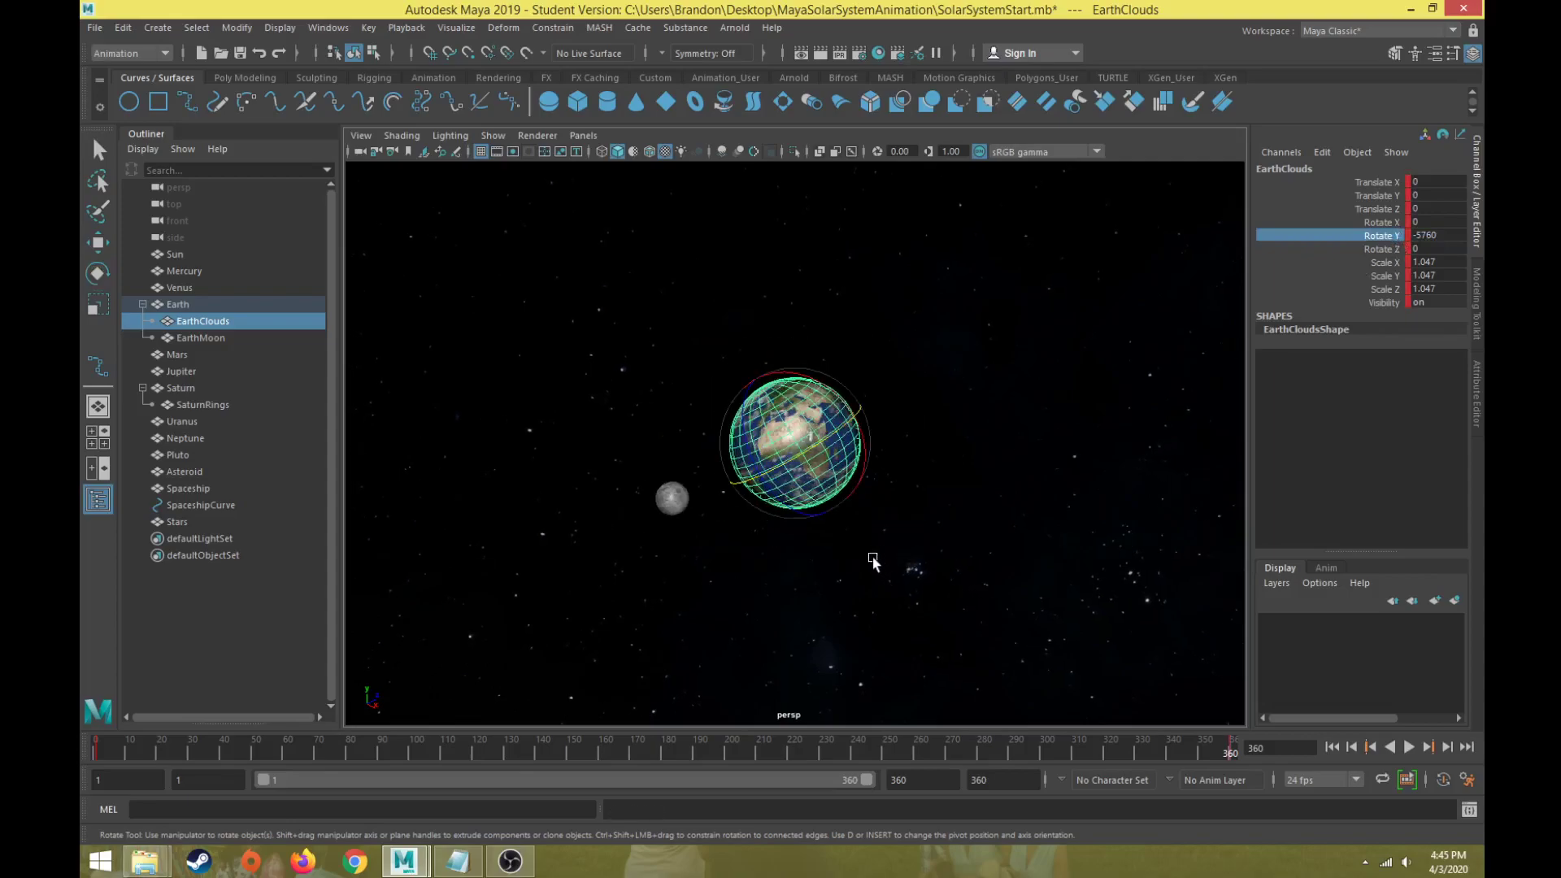
alt+drag(872, 561, 971, 651)
drag(1224, 755, 1201, 753)
alt+drag(916, 488, 886, 472)
drag(1212, 749, 1107, 753)
alt+drag(830, 707, 613, 551)
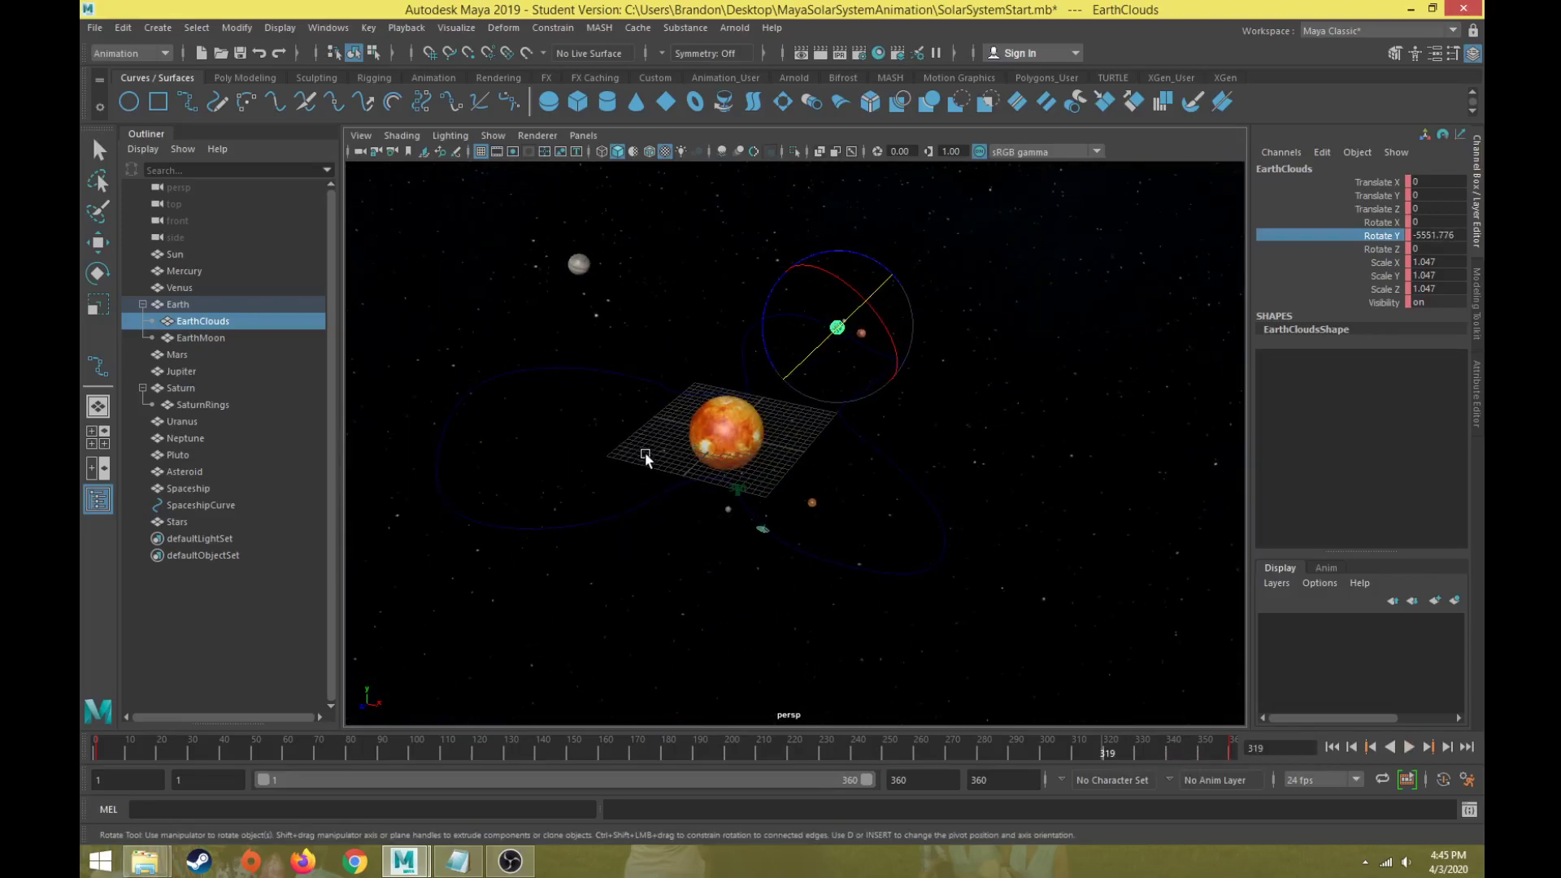
drag(379, 753, 130, 743)
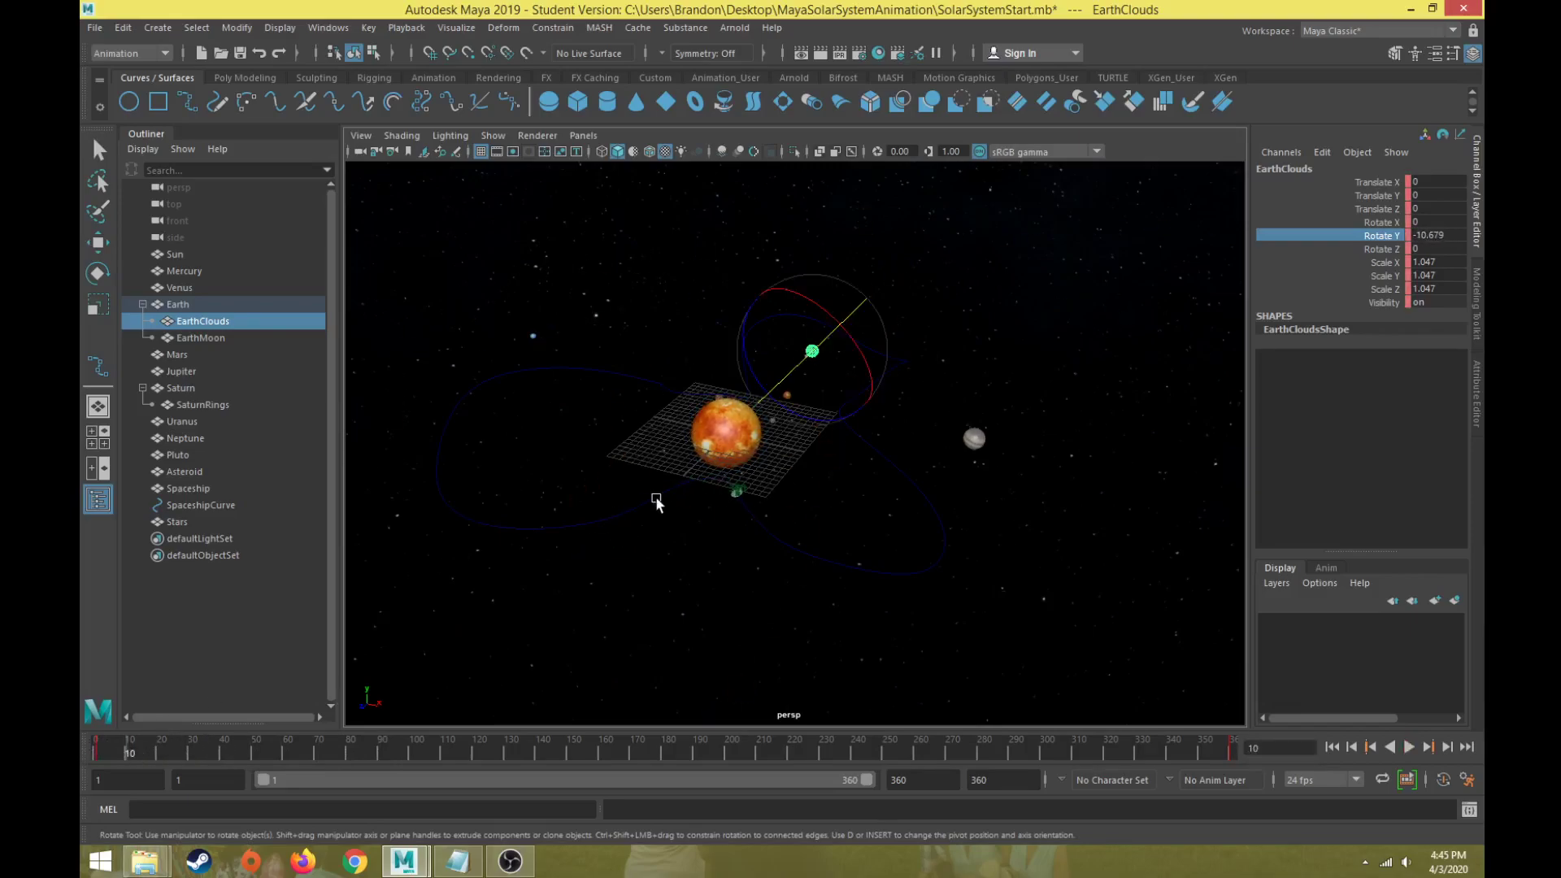
Step: Deselect the clouds, reframe the view, and play from frame 1, stopping at frame 67
click(262, 635)
key(ctrl+s)
alt+drag(763, 512, 817, 553)
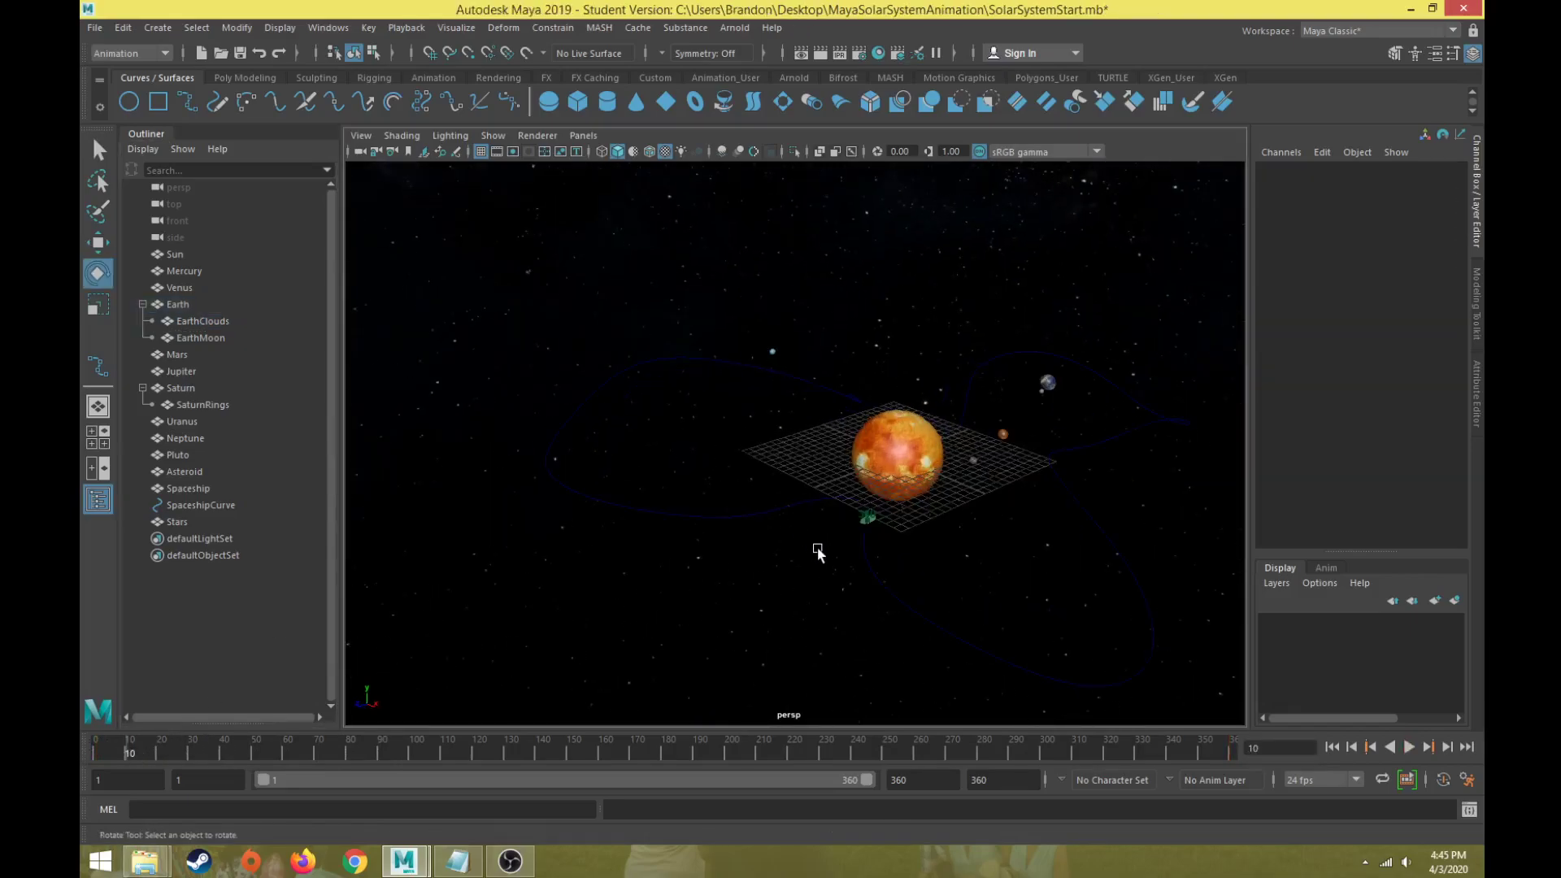
mouse_move(817, 552)
alt+middle_down()
mouse_move(756, 540)
mouse_move(631, 442)
mouse_move(840, 558)
alt+middle_up()
click(1380, 754)
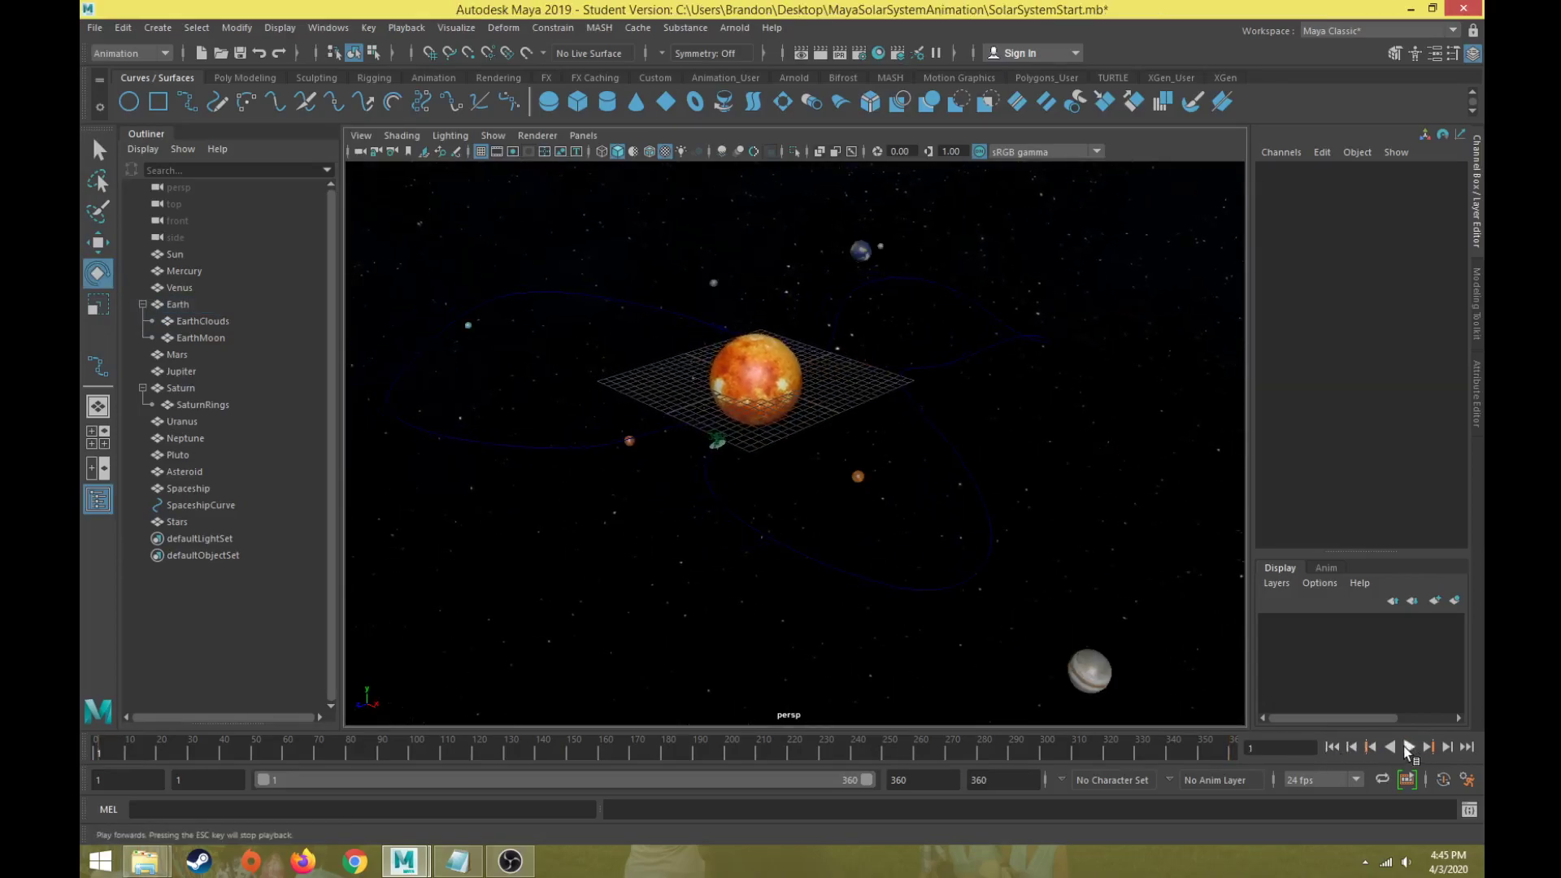
click(1407, 747)
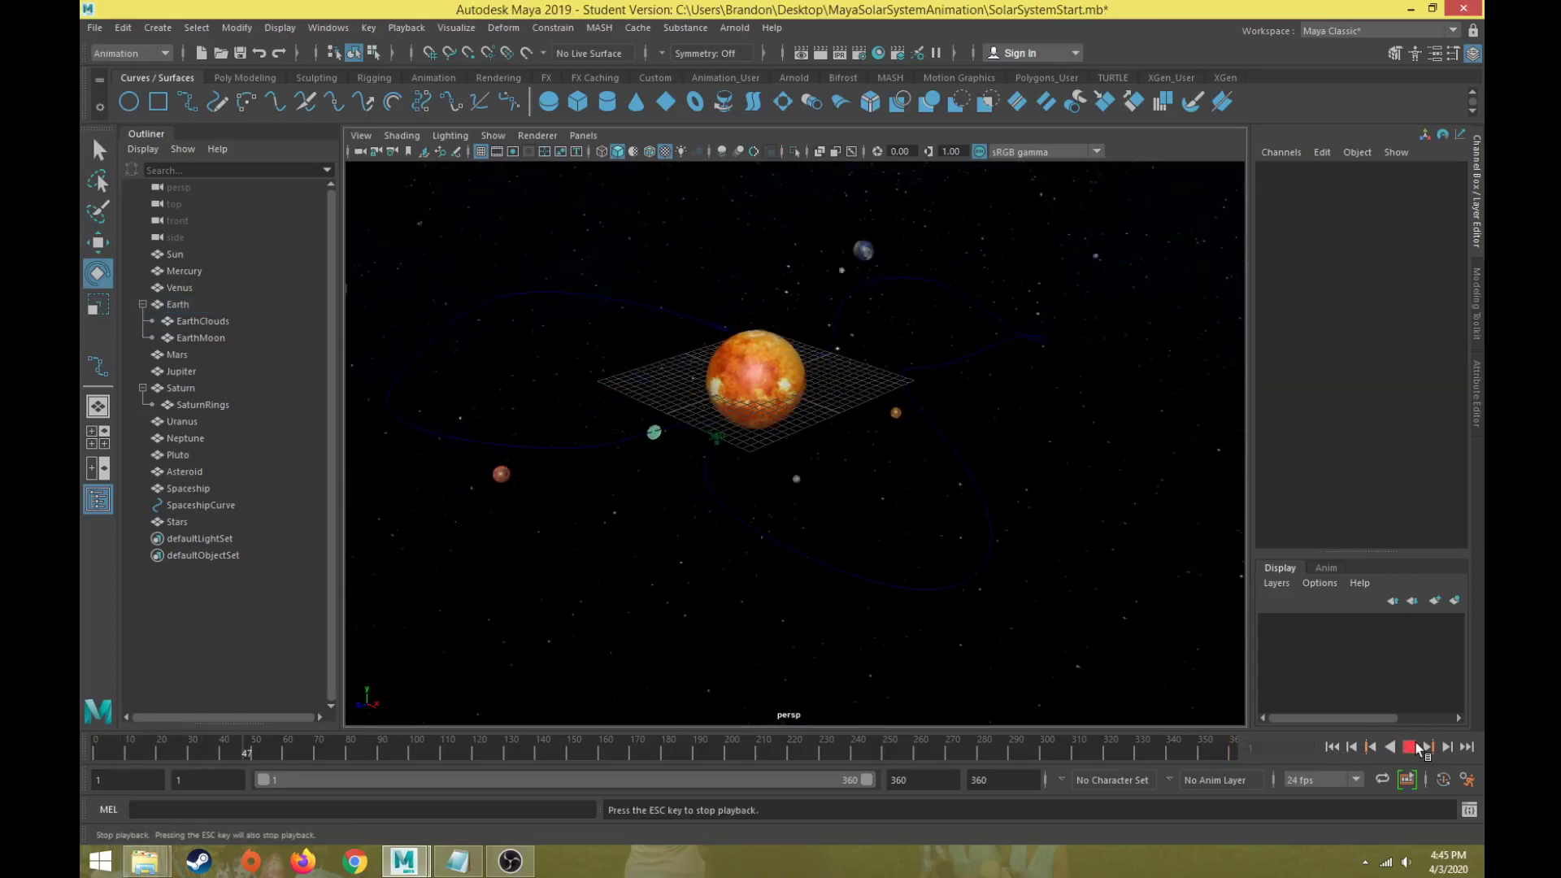
click(1416, 748)
Step: Set SpaceshipCurve's Visibility to 0 to hide the path, then deselect it
drag(792, 561, 794, 559)
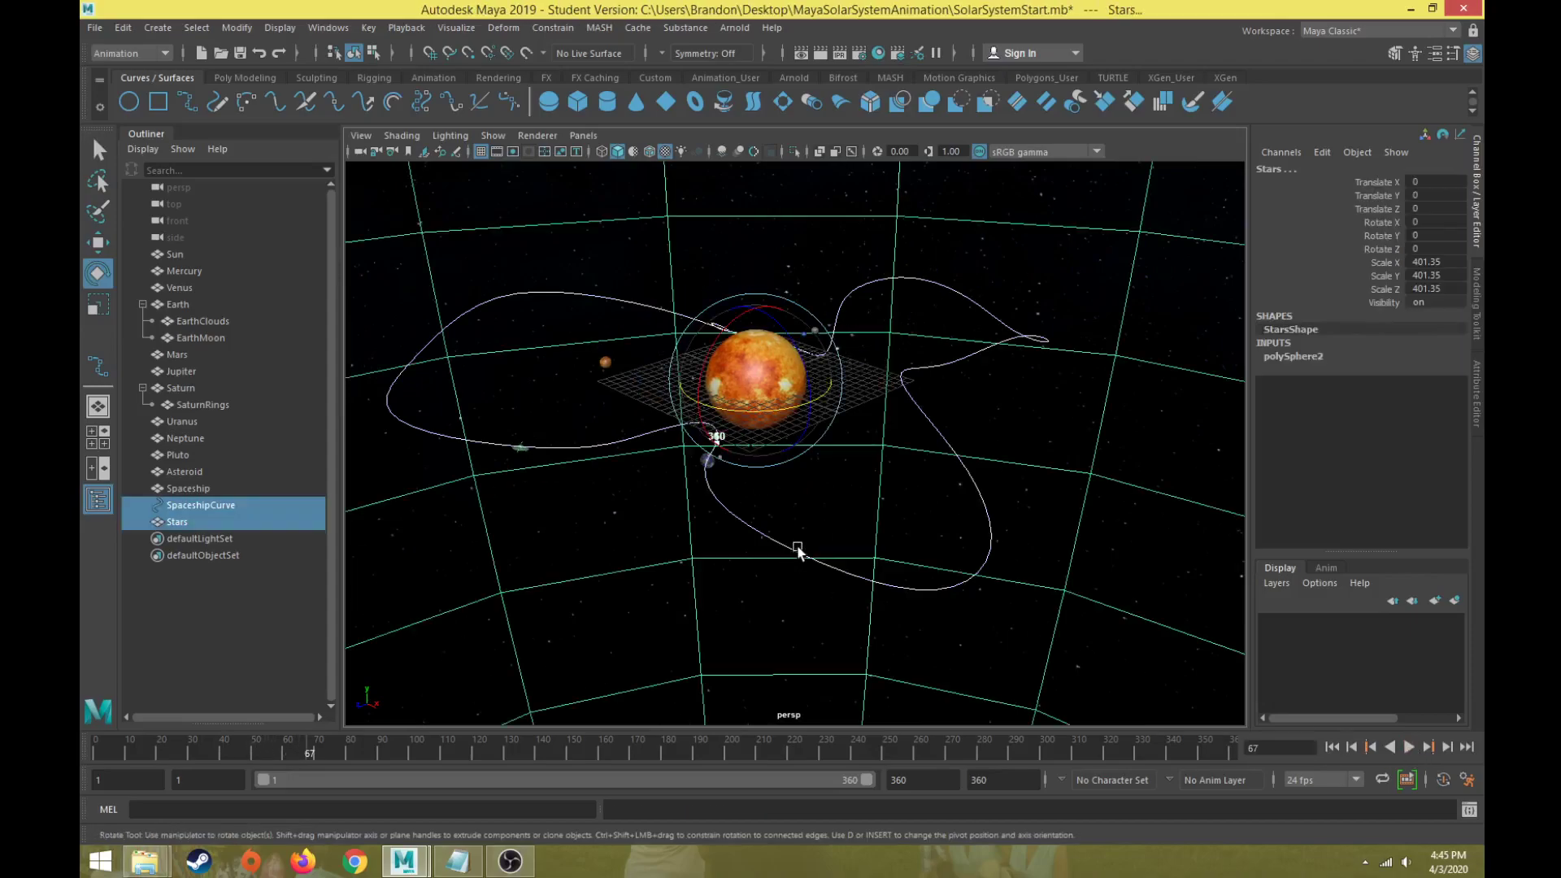
click(792, 550)
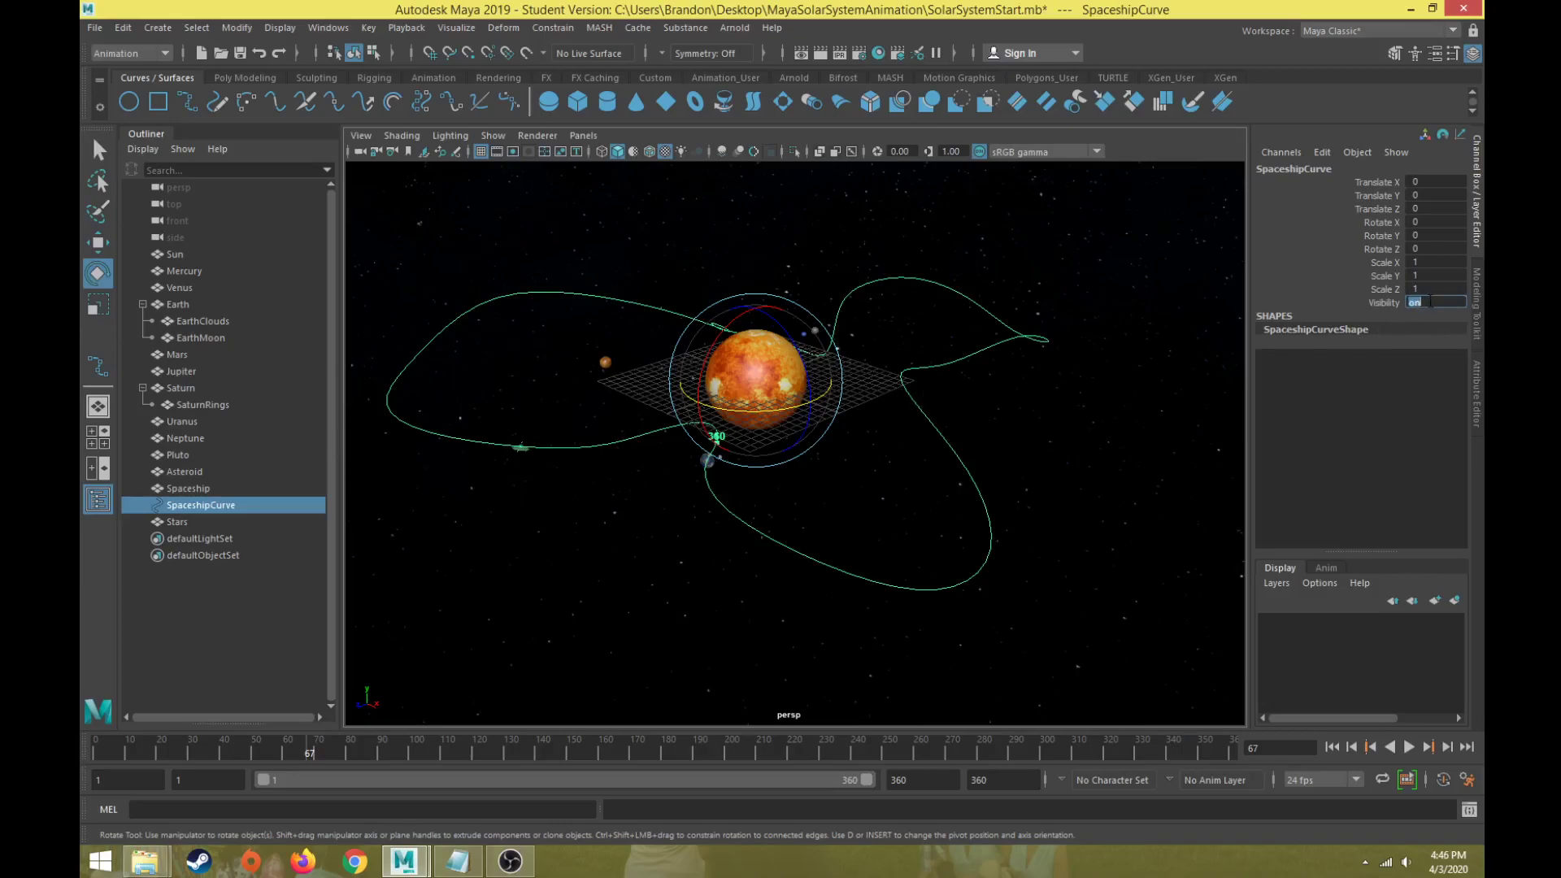
text(0)
key(Return)
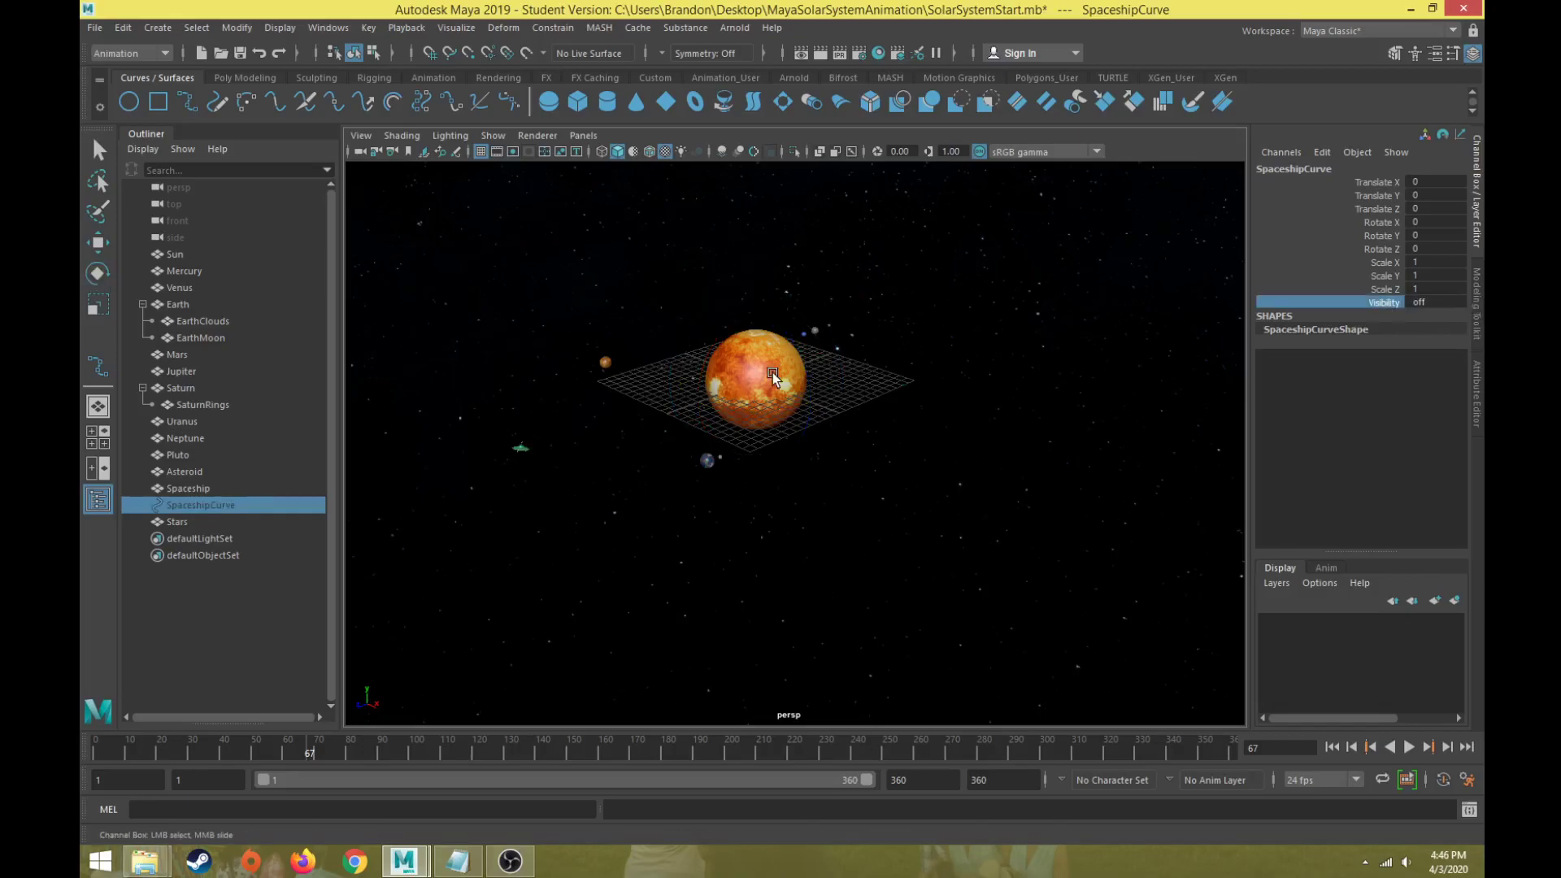
click(263, 610)
key(e)
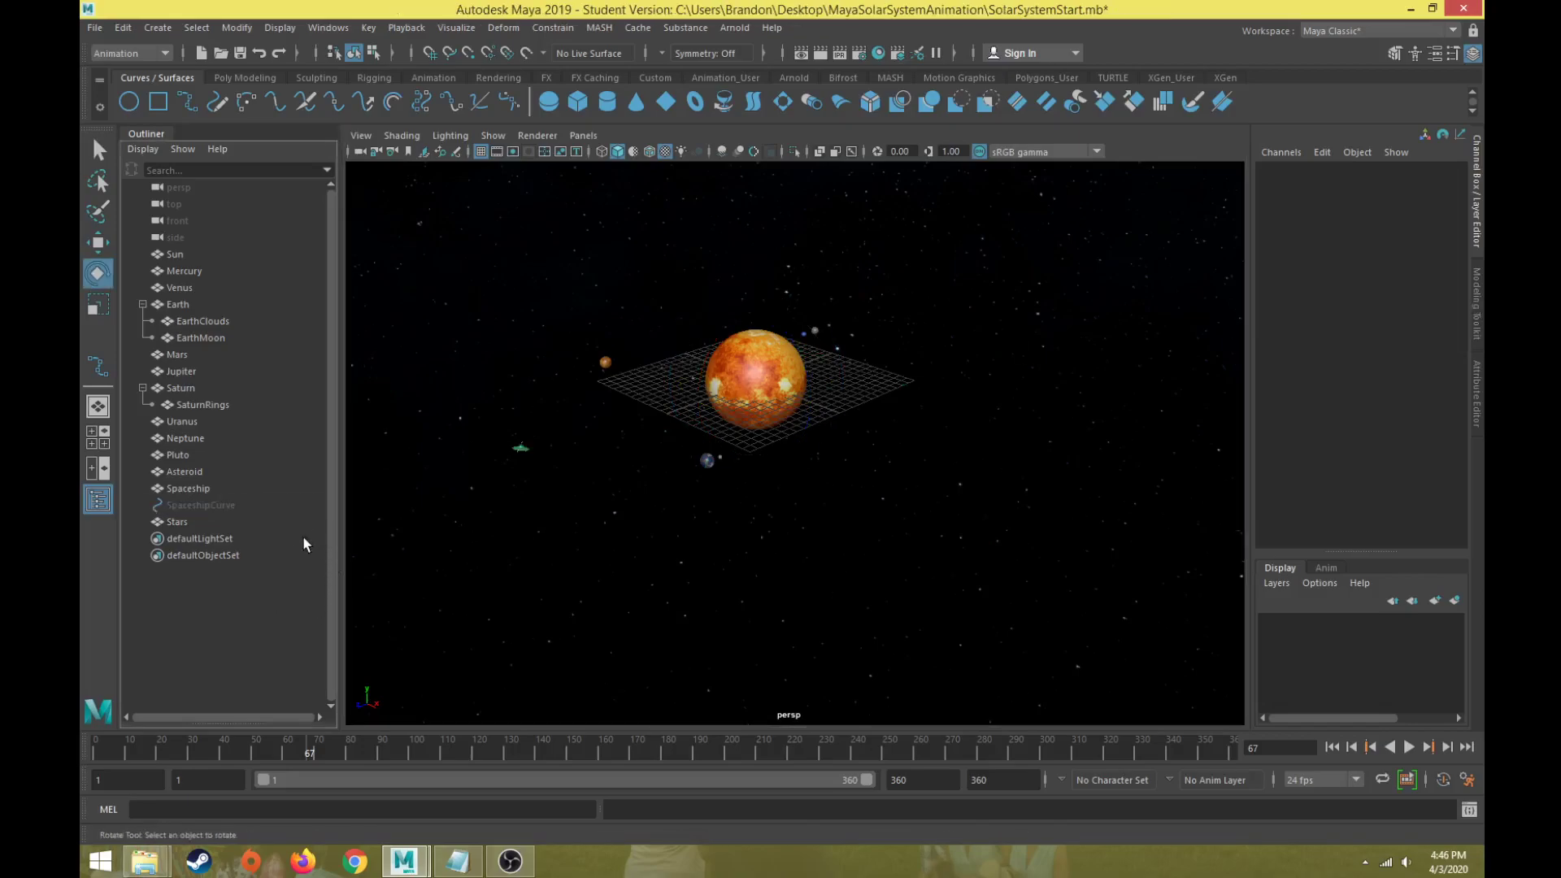
click(177, 507)
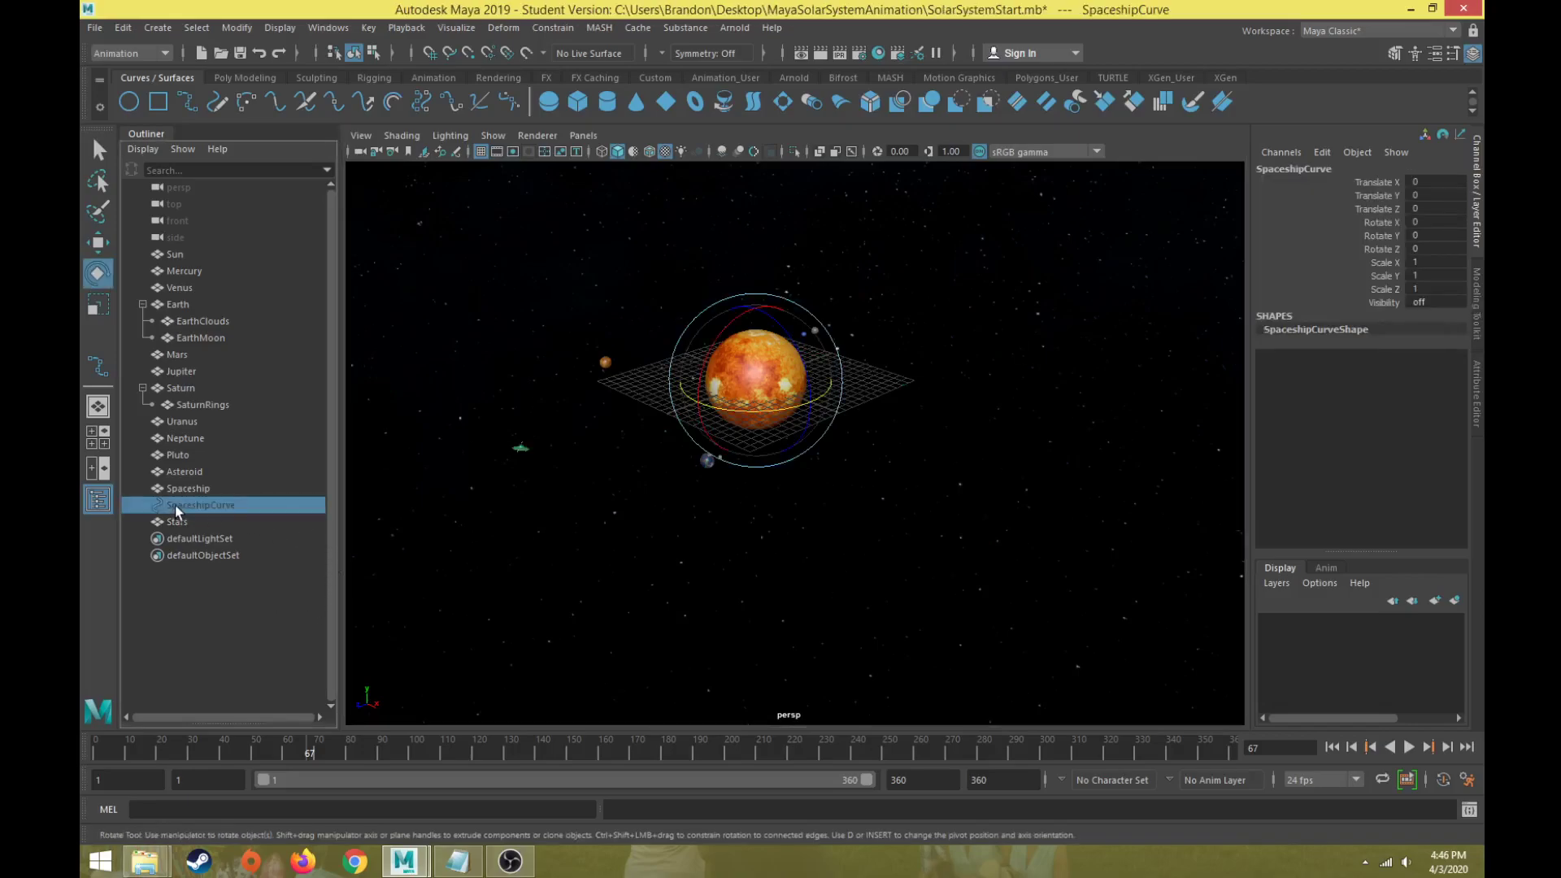
click(219, 657)
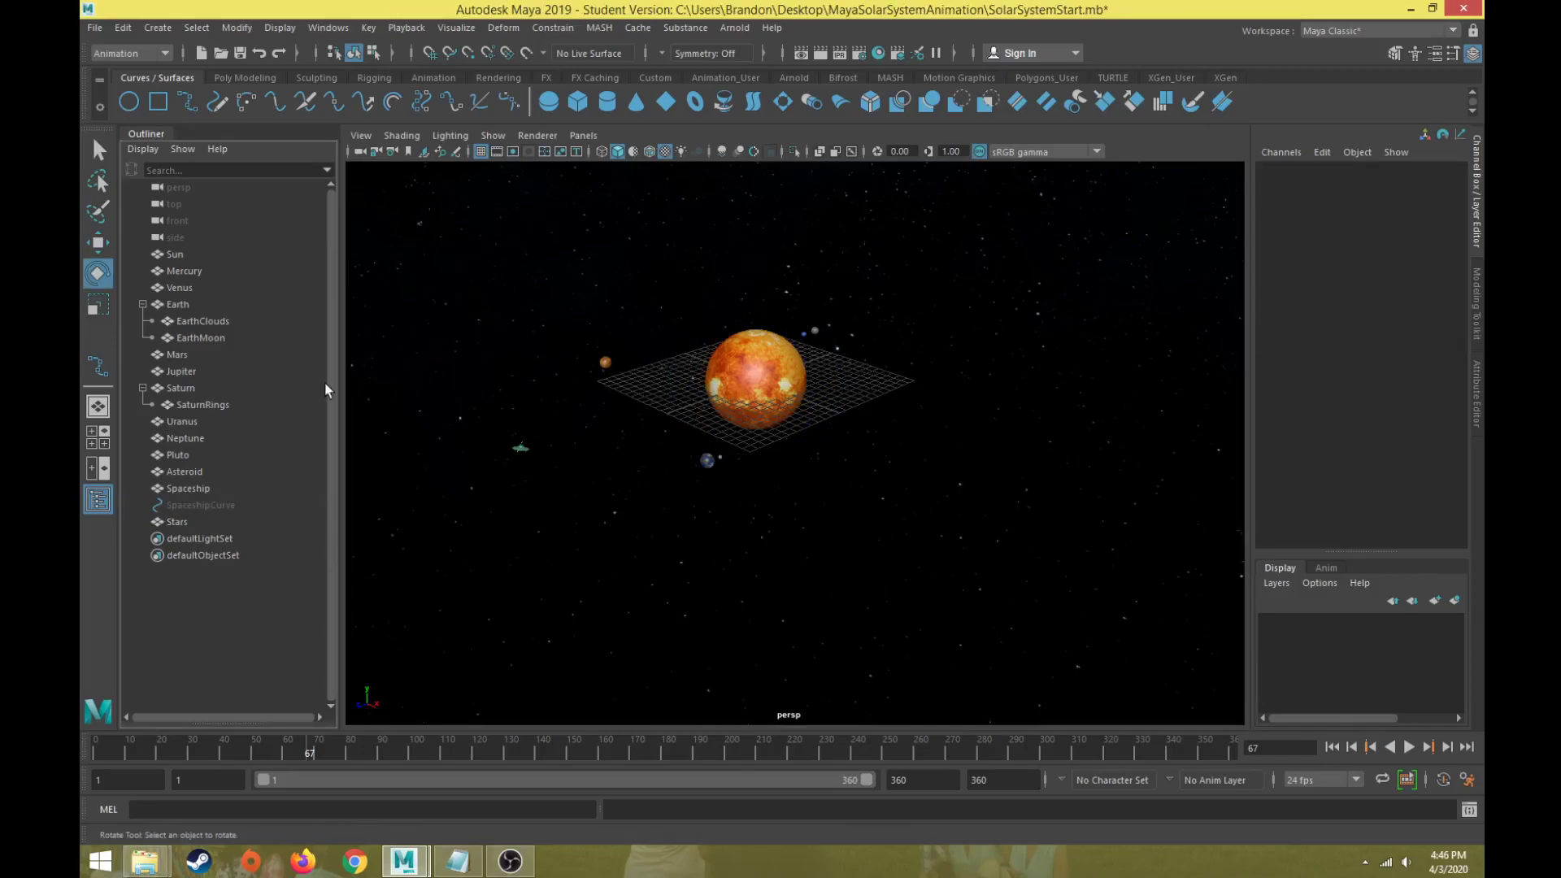
Step: Turn off the viewport grid, dolly the camera out, and play the finished animation
click(481, 152)
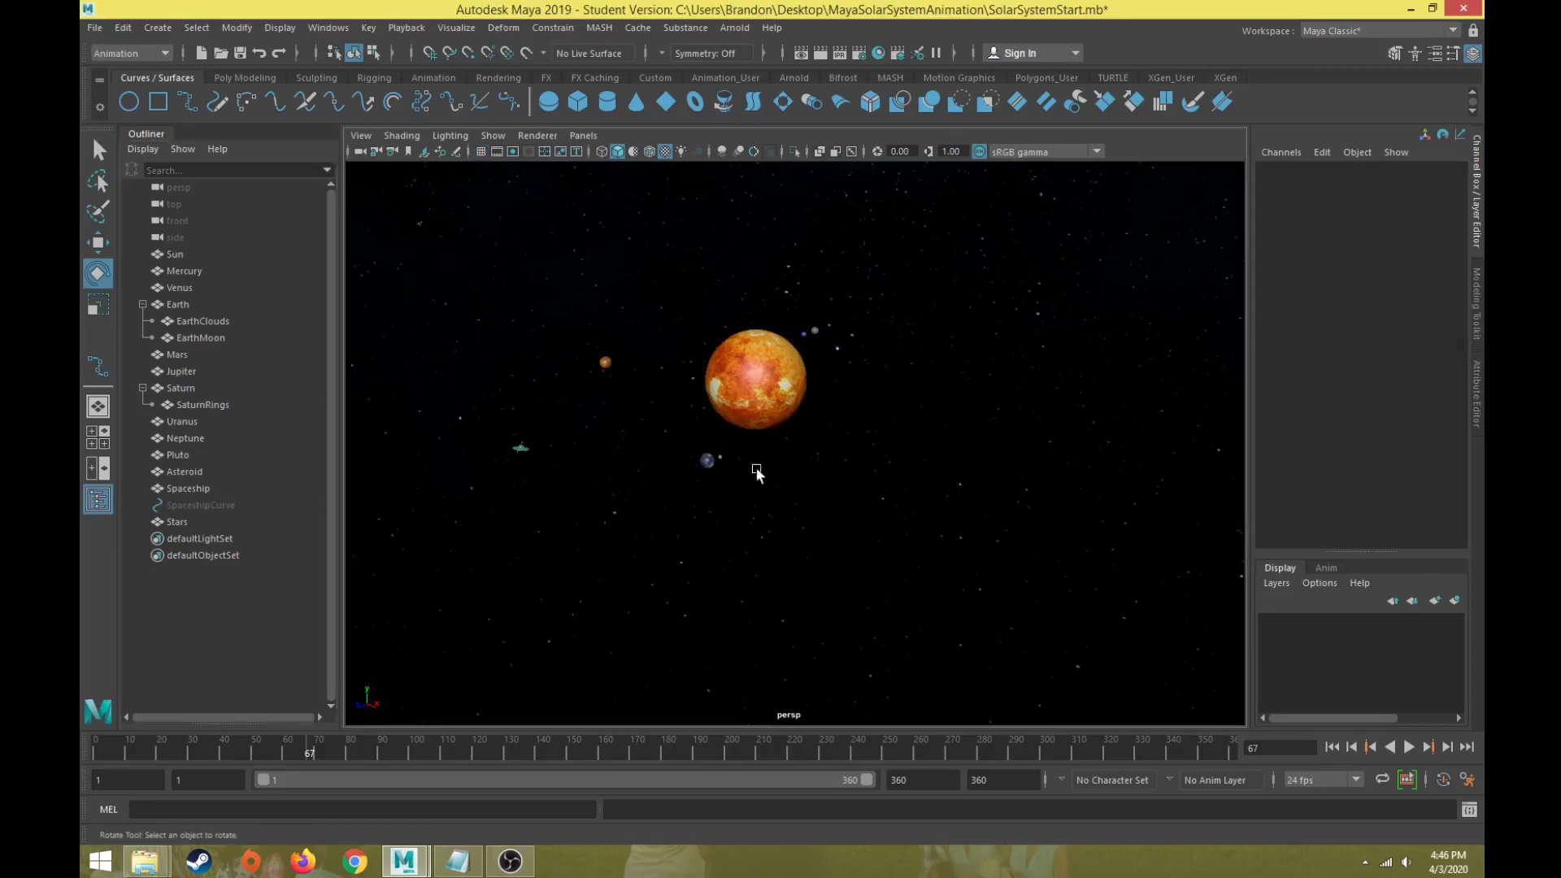
alt+right_drag(756, 474, 751, 529)
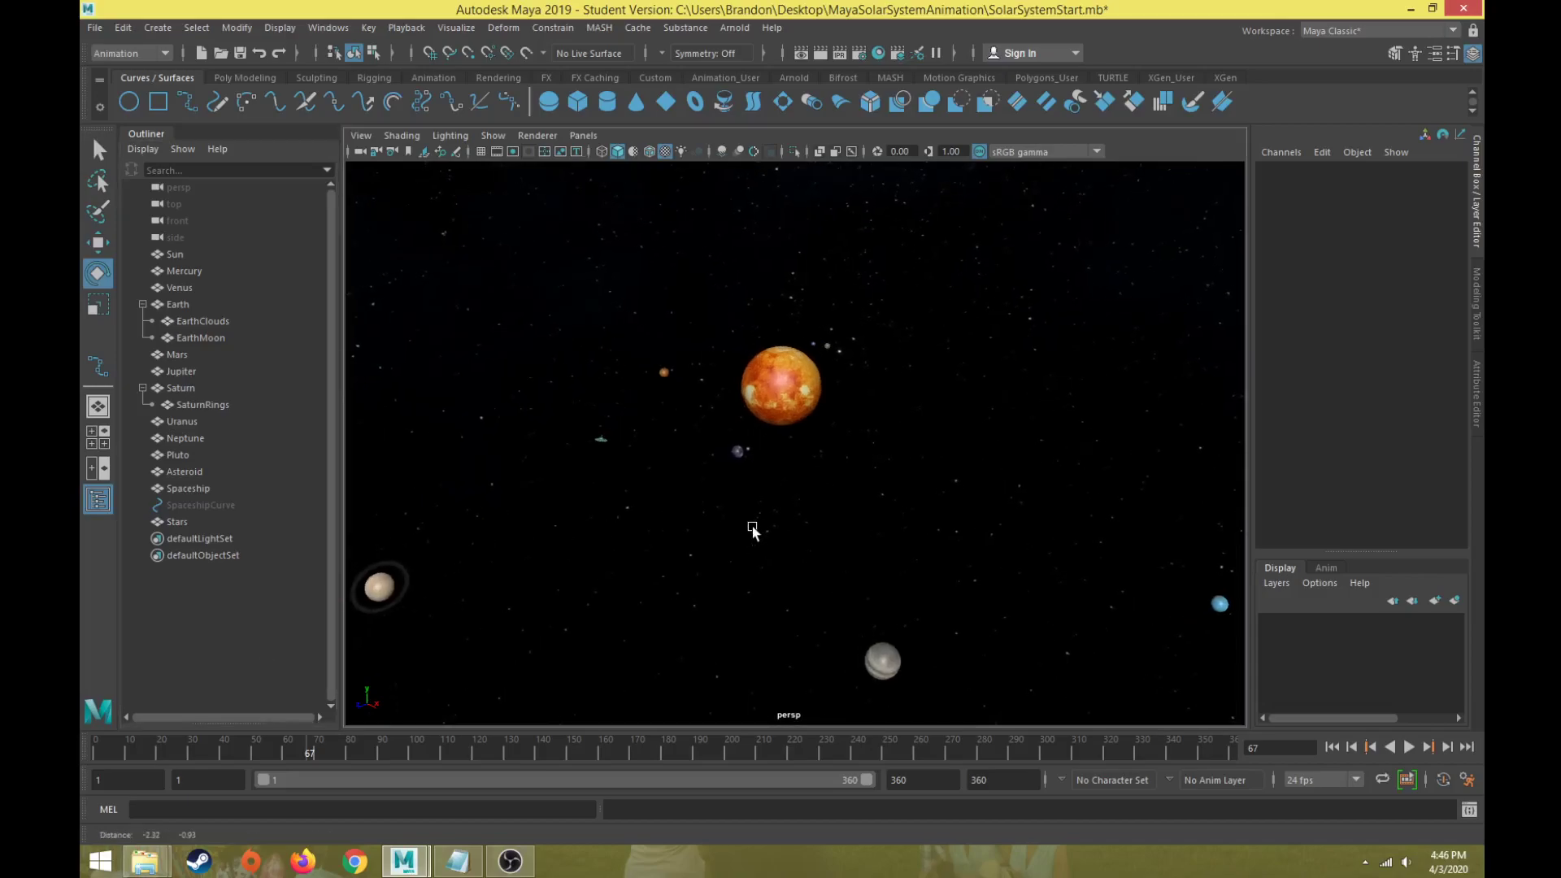
click(1411, 747)
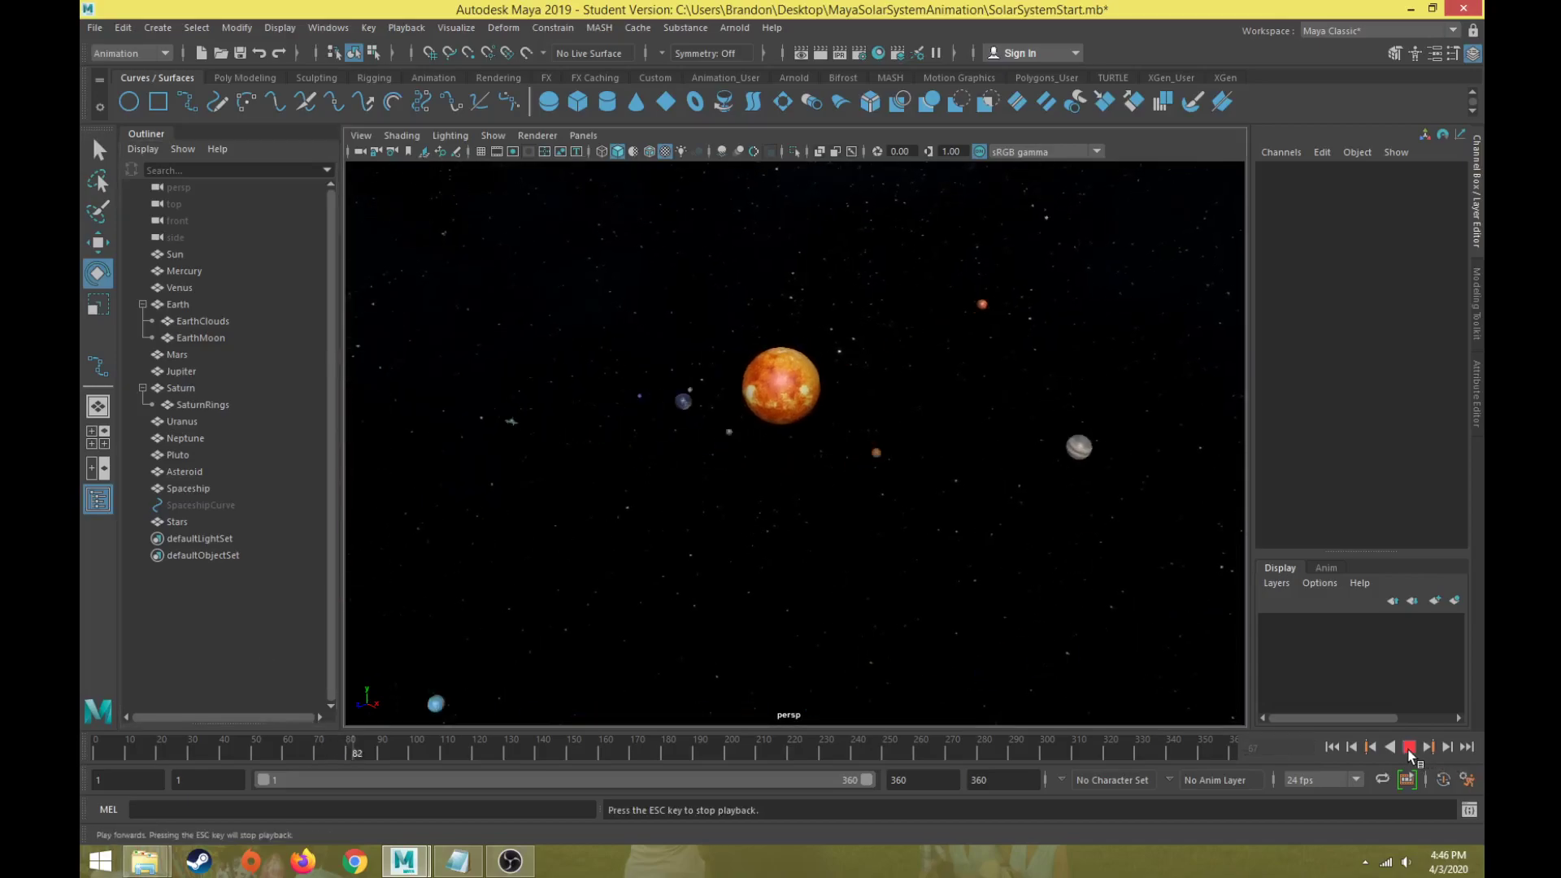